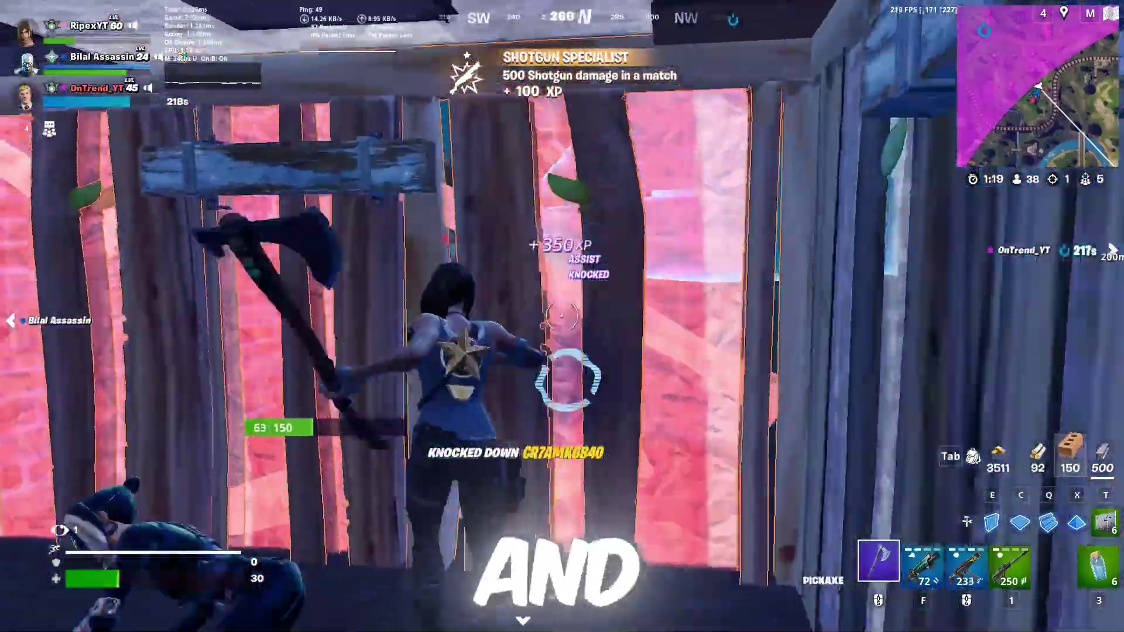
{"action": "key", "text": "f"}
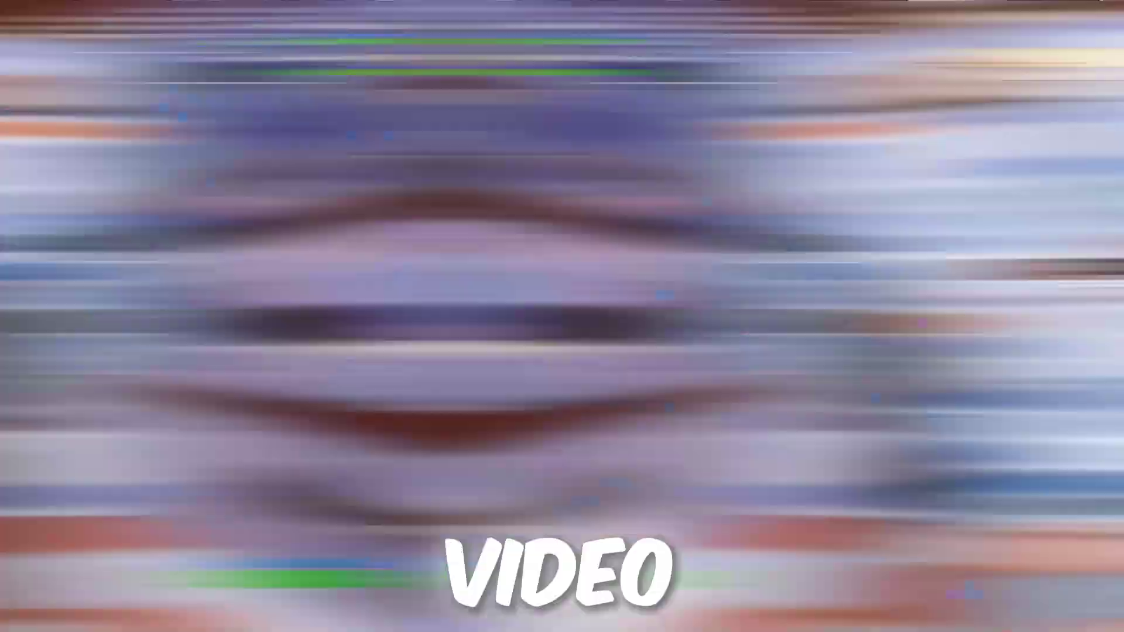
{"action": "key", "text": "f"}
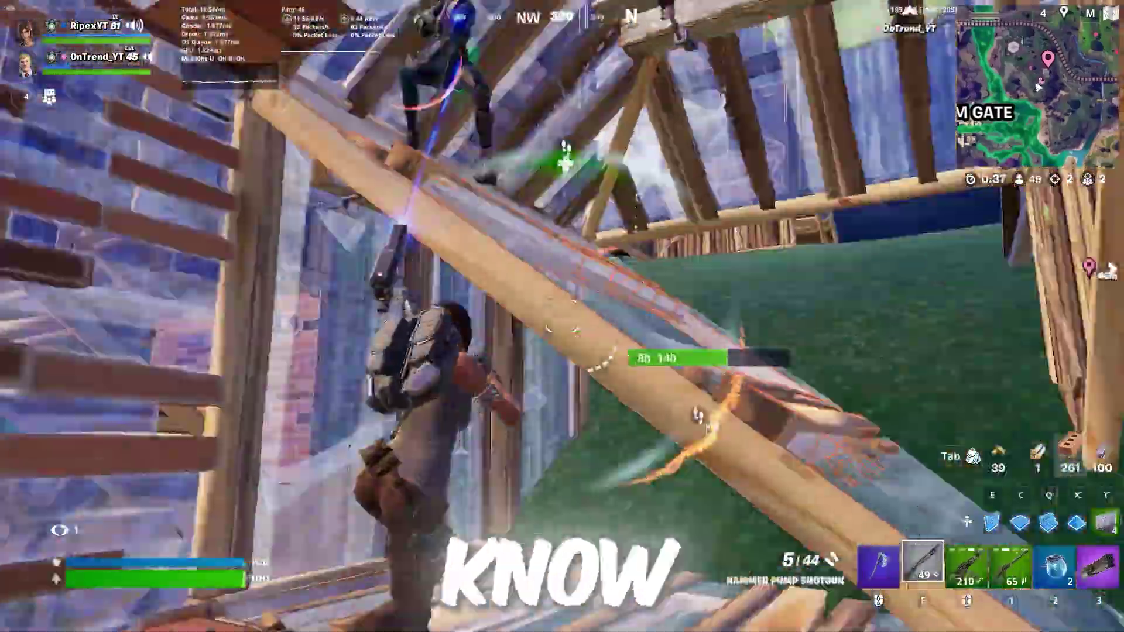
{"action": "left_click", "coordinate": [562, 316]}
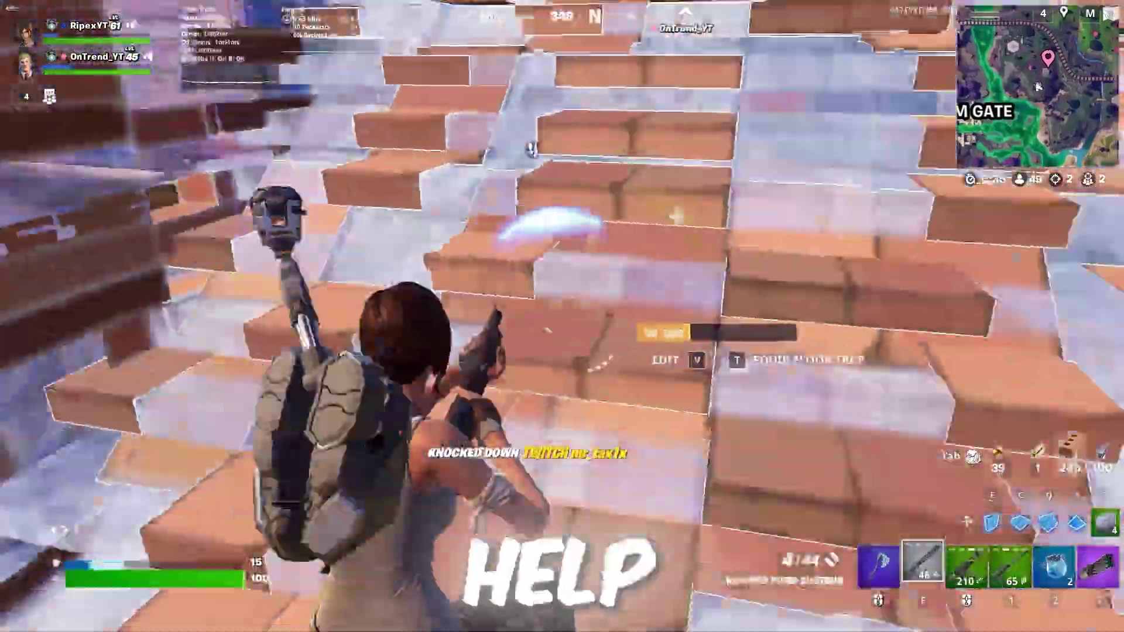
{"action": "key", "text": "v"}
{"action": "key", "text": "1"}
{"action": "left_click", "coordinate": [562, 316]}
{"action": "left_click", "coordinate": [561, 316]}
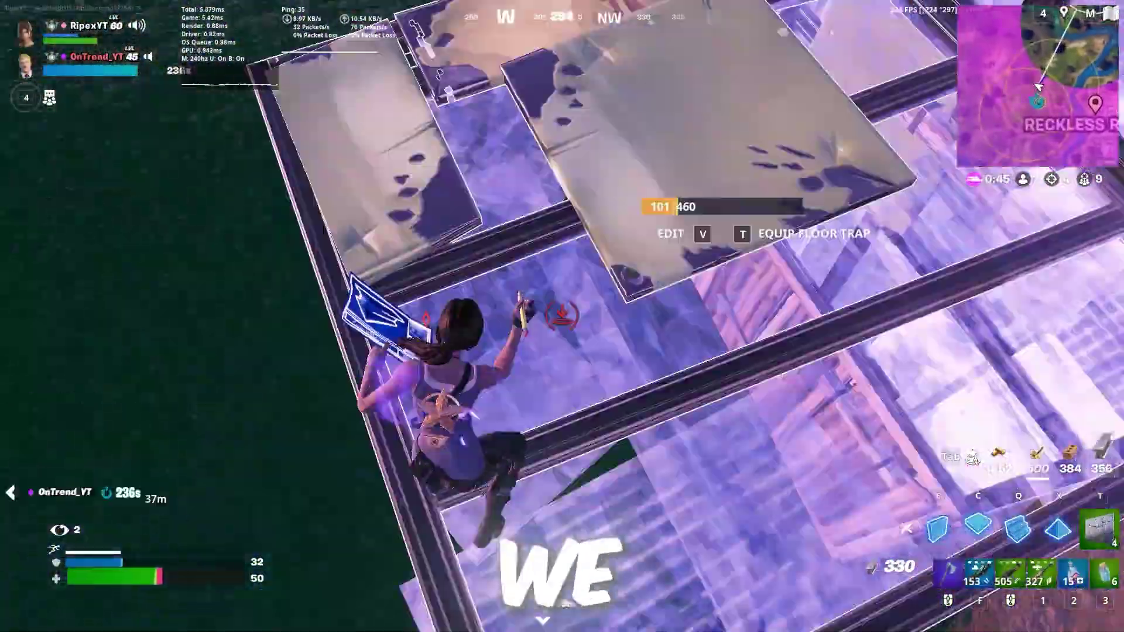
{"action": "key", "text": "f"}
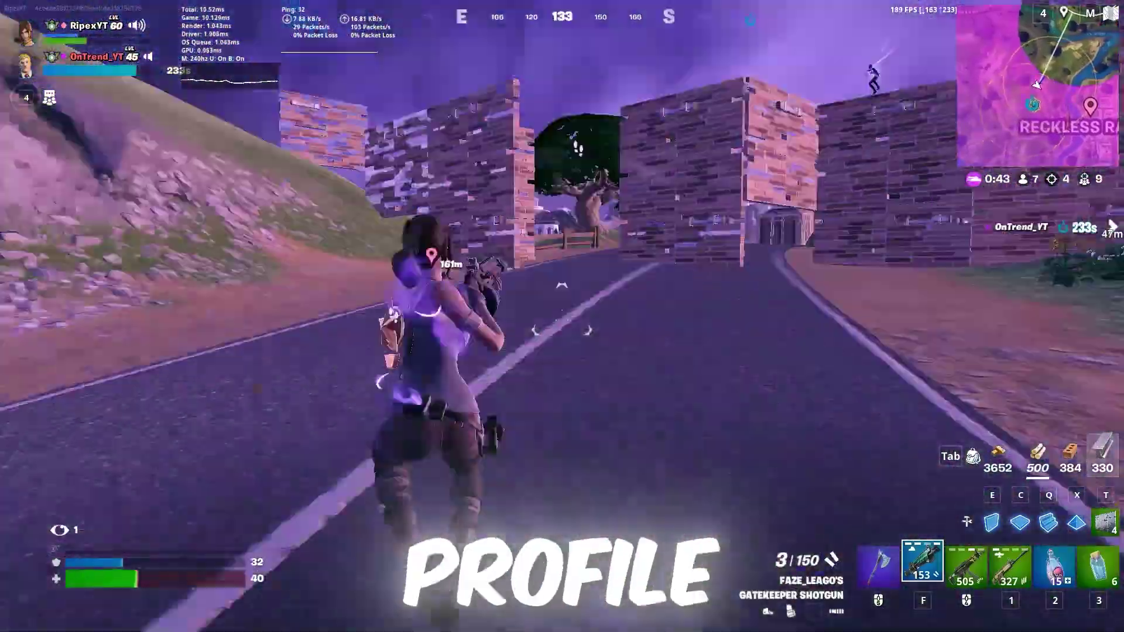
{"action": "key", "text": "1"}
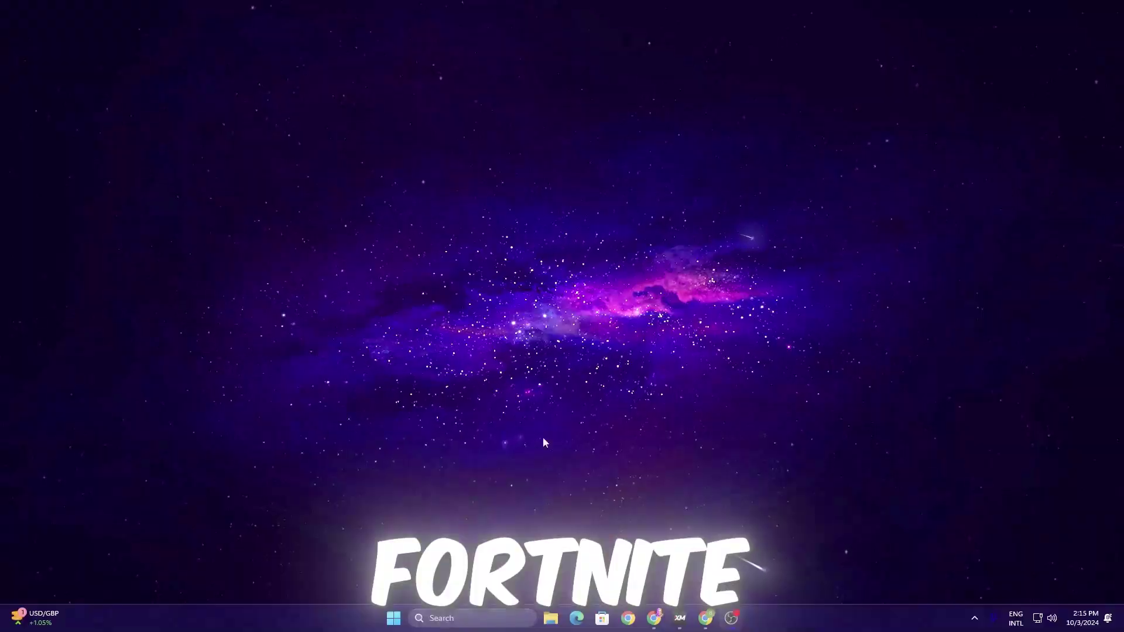
- Search Windows for "performance" and open Performance Monitor
{"action": "left_click", "coordinate": [451, 618]}
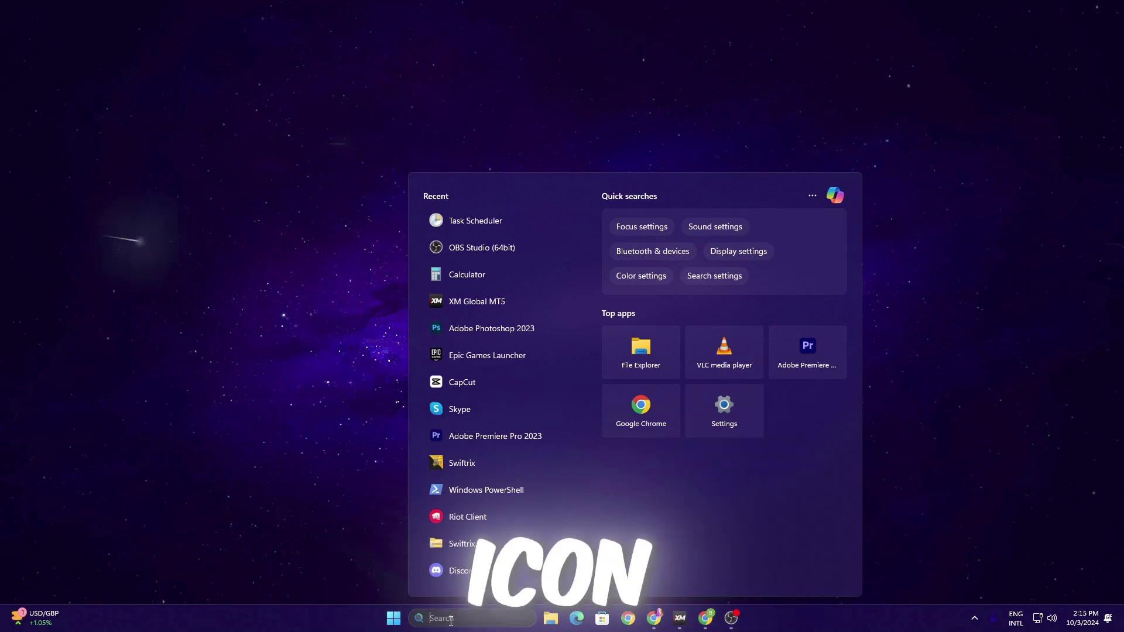
{"action": "type", "text": "performance"}
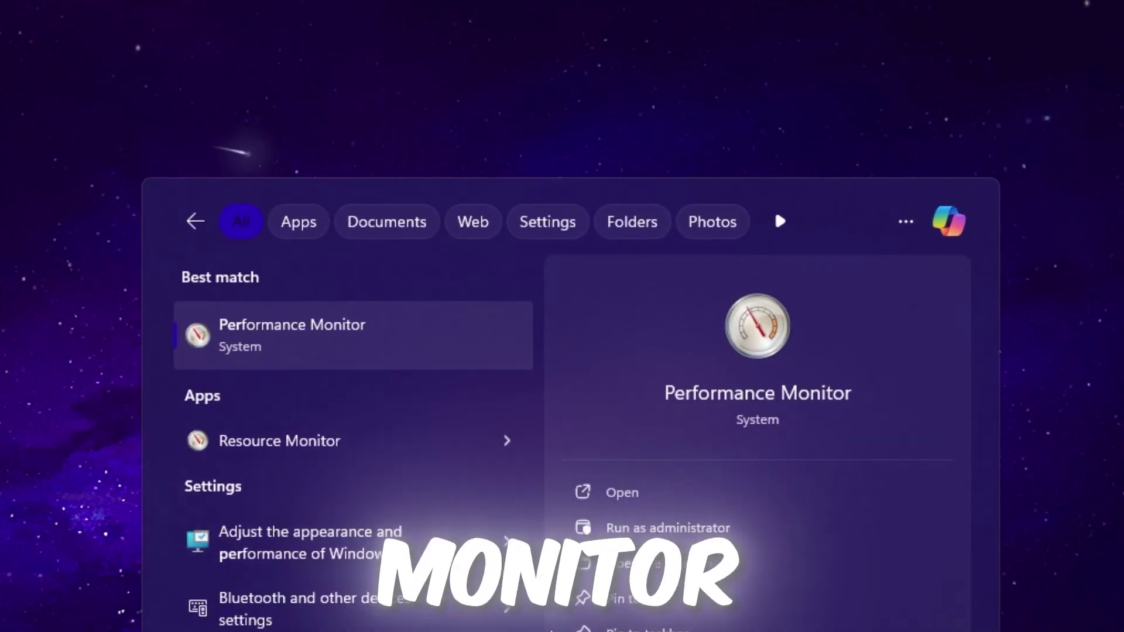
{"action": "key", "text": "Return"}
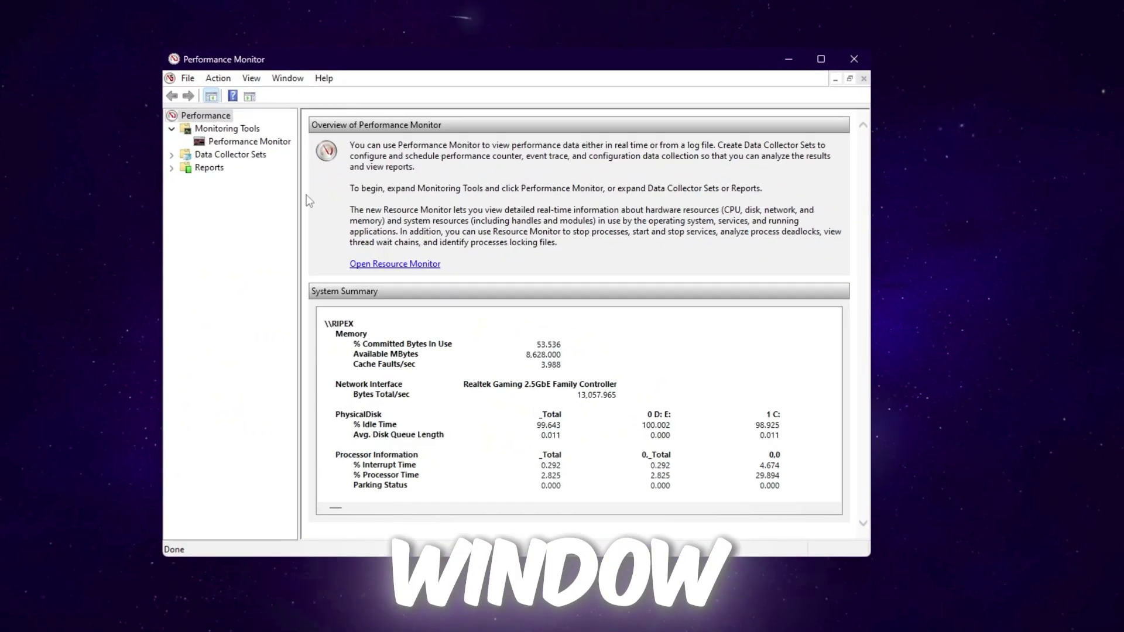
- Expand Data Collector Sets and open the User Defined folder
{"action": "left_click", "coordinate": [287, 166]}
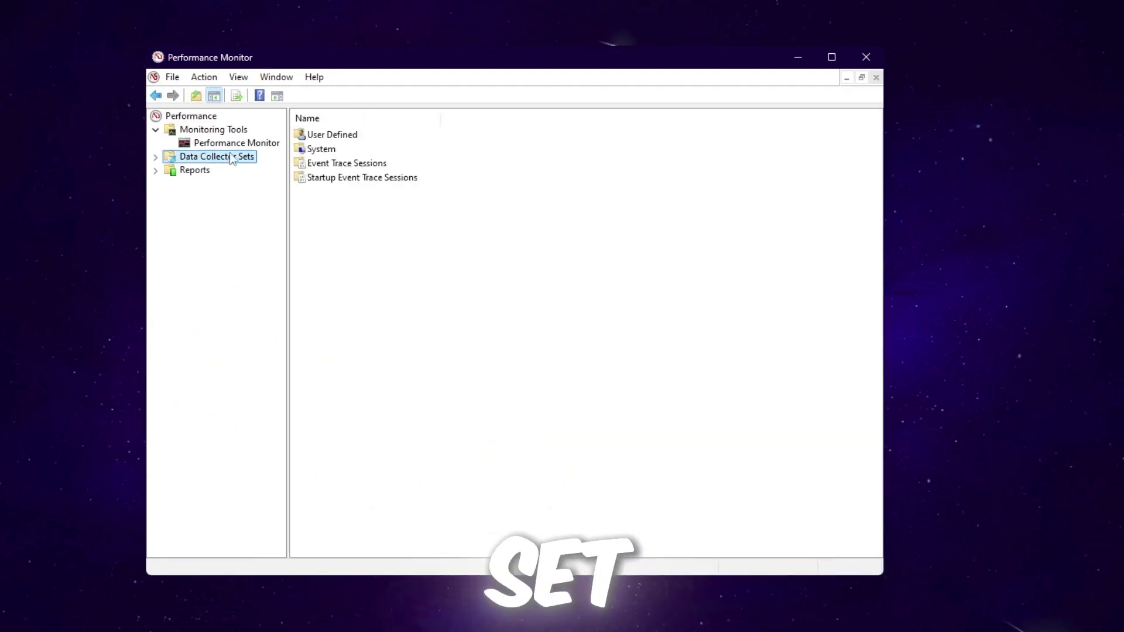
{"action": "left_click", "coordinate": [156, 157]}
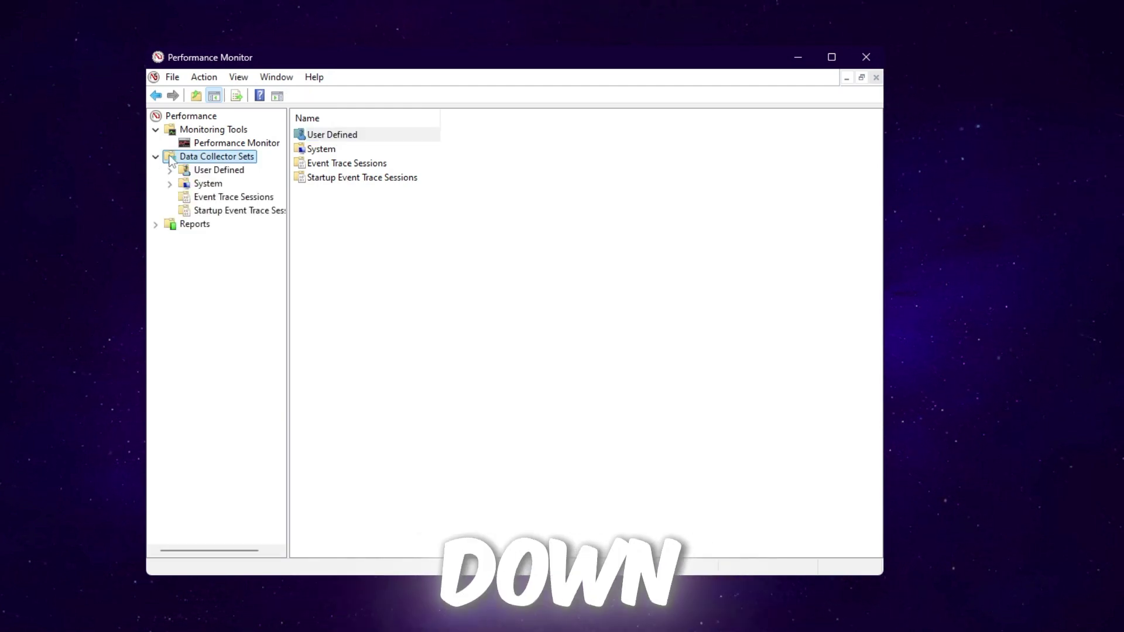
{"action": "left_click", "coordinate": [213, 170]}
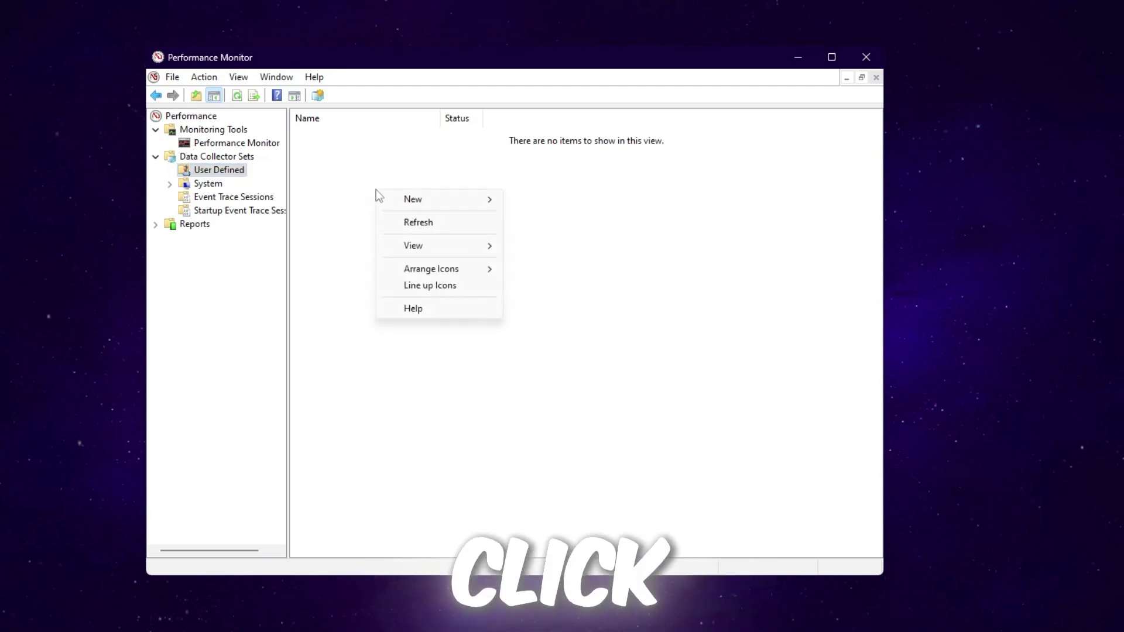
- Start a new data collector set in User Defined and name it "RiPEX Fortnite FPS Boost"
{"action": "mouse_move", "coordinate": [437, 200]}
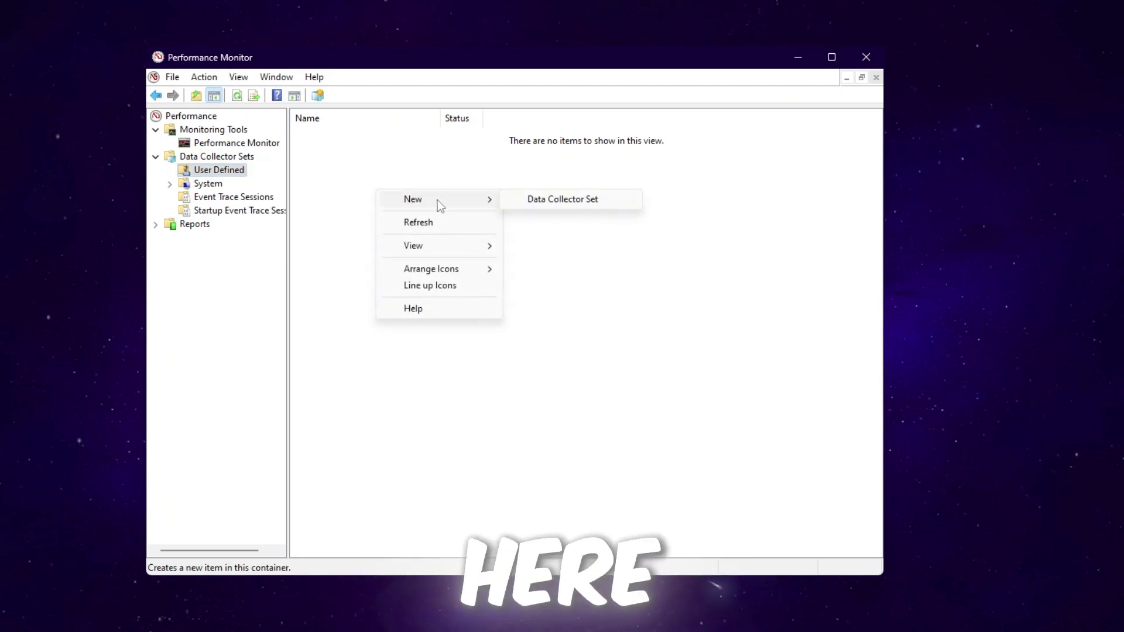
{"action": "left_click", "coordinate": [553, 201]}
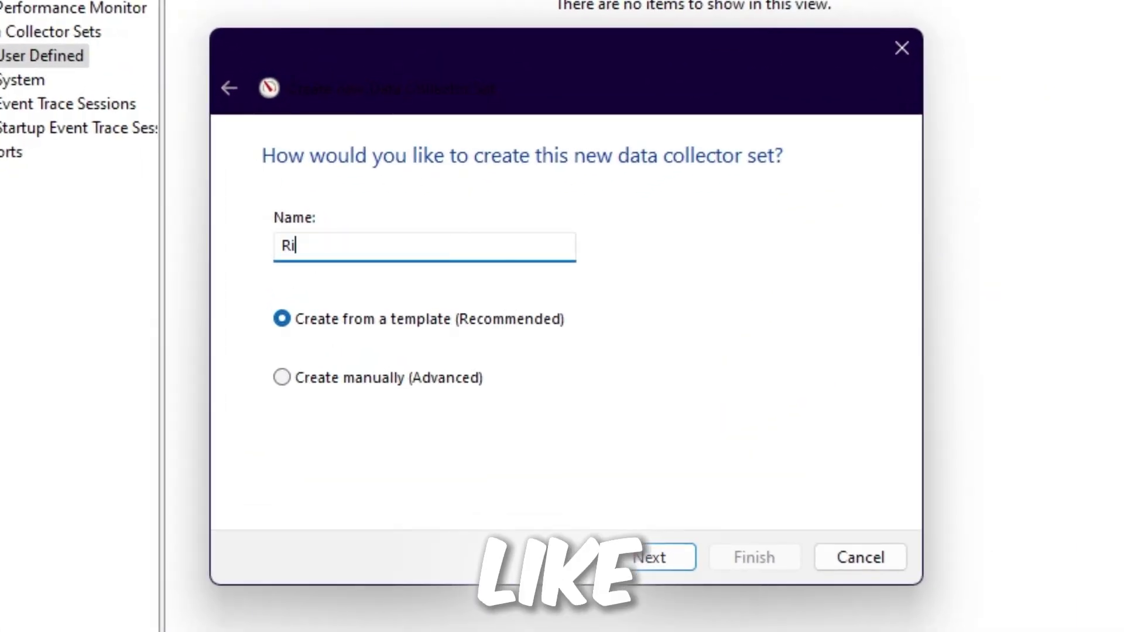
{"action": "type", "text": "RiPEX Fo"}
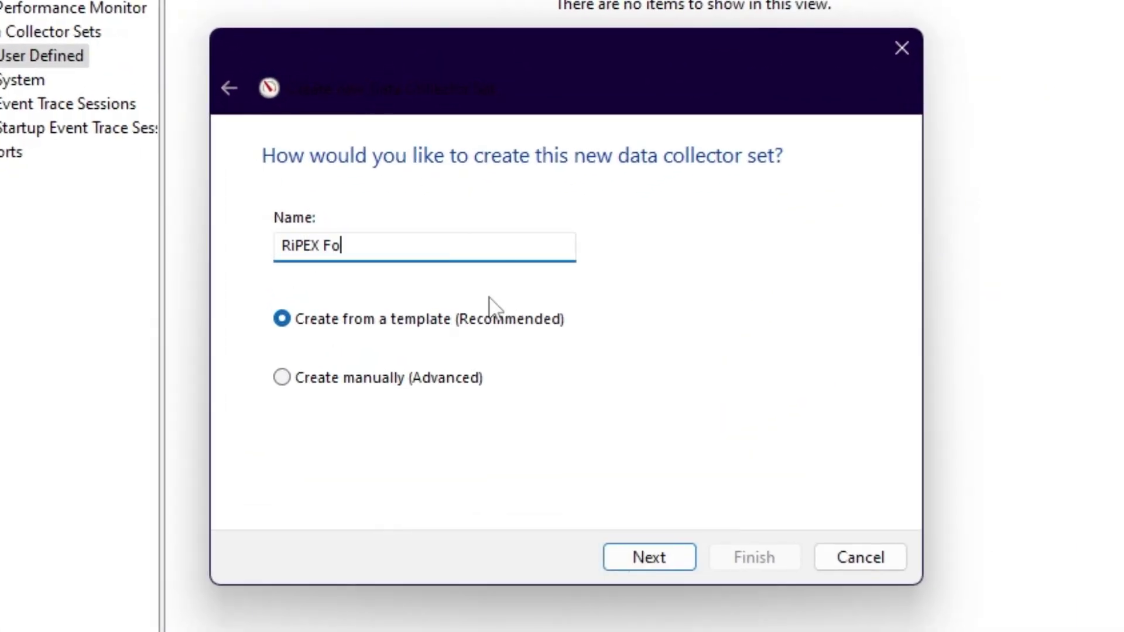
{"action": "type", "text": "rtnite "}
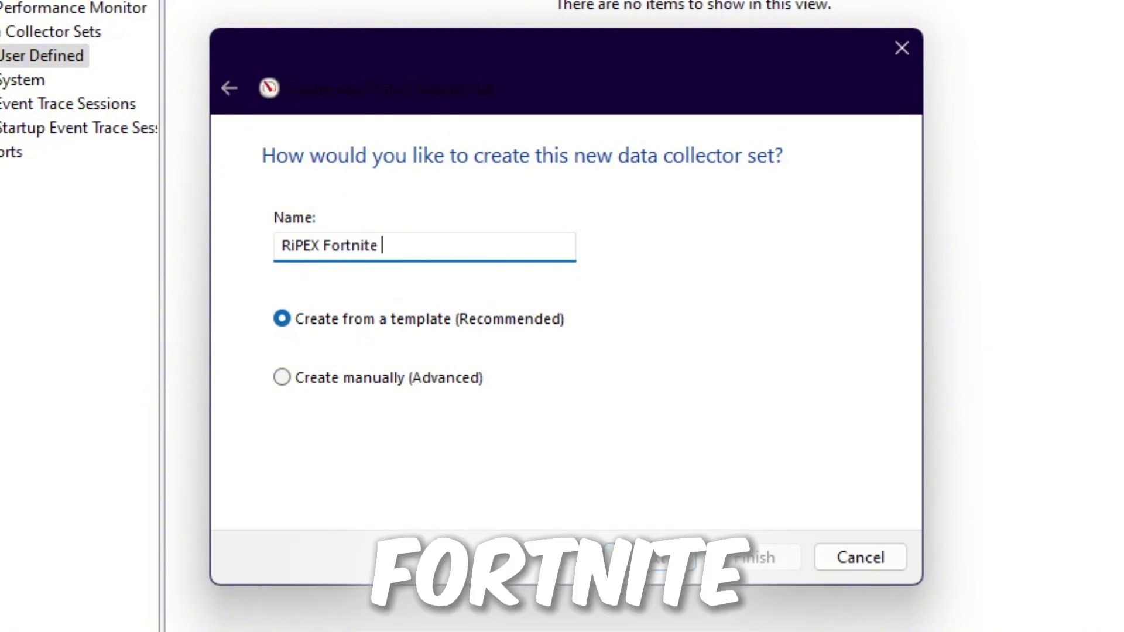
{"action": "type", "text": "FPS Boost"}
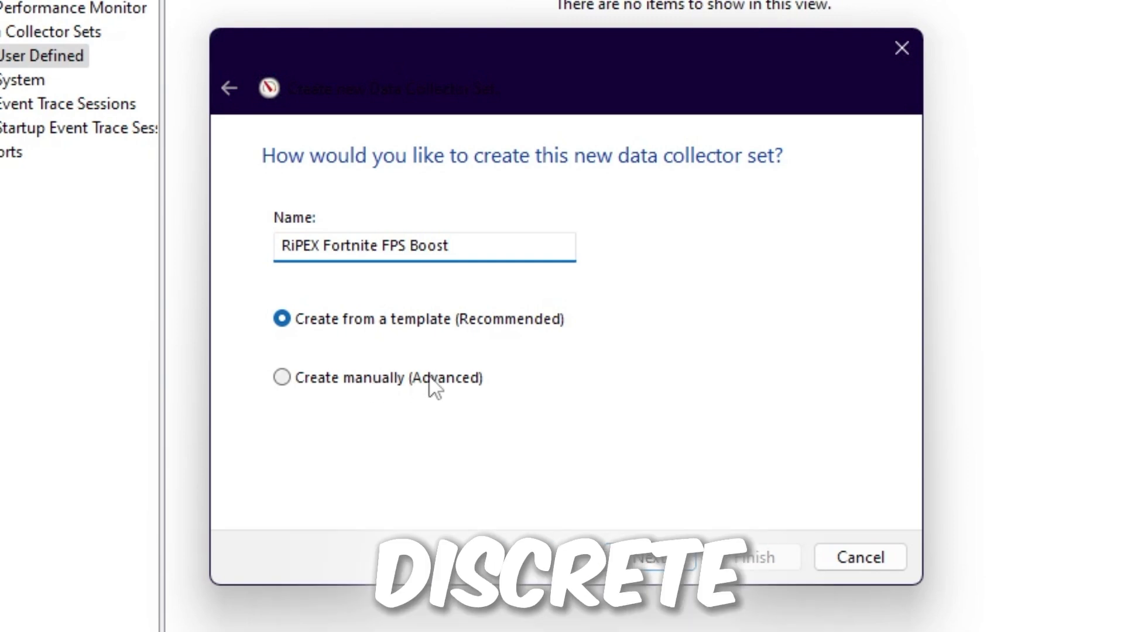
- Choose manual (advanced) creation for the set and include performance counter data logs
{"action": "left_click", "coordinate": [361, 387]}
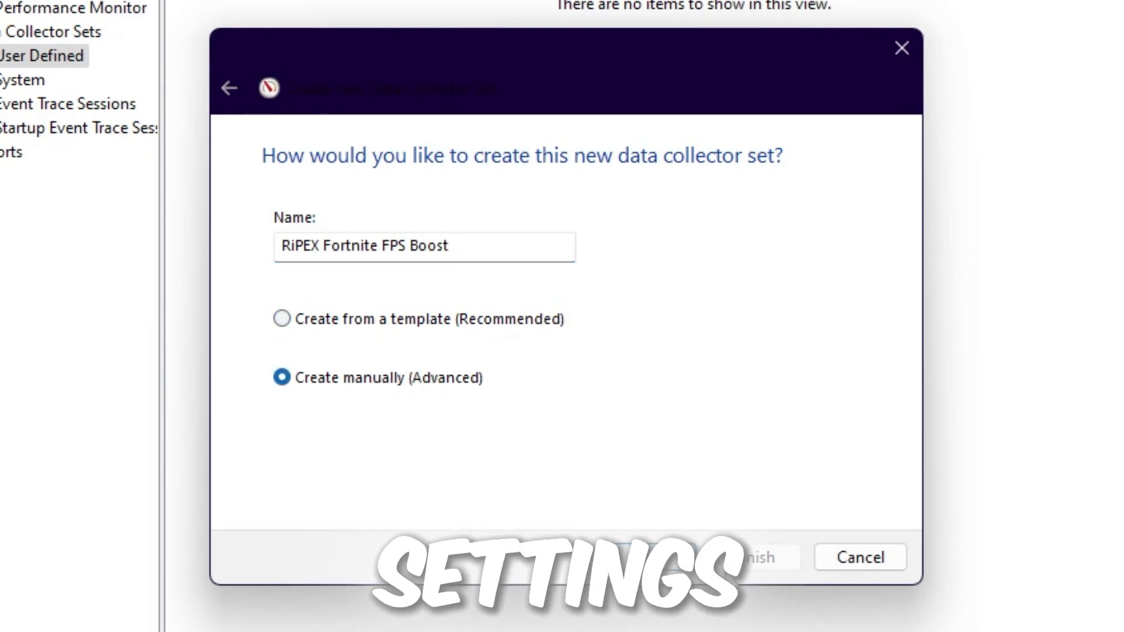
{"action": "left_click", "coordinate": [655, 566]}
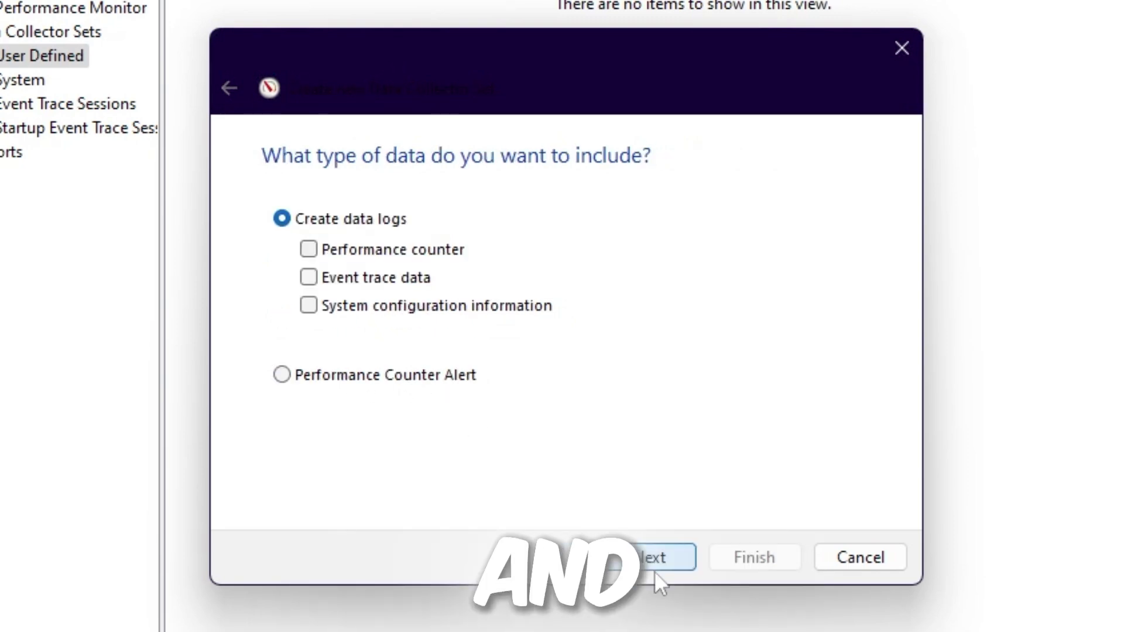
{"action": "left_click", "coordinate": [304, 247]}
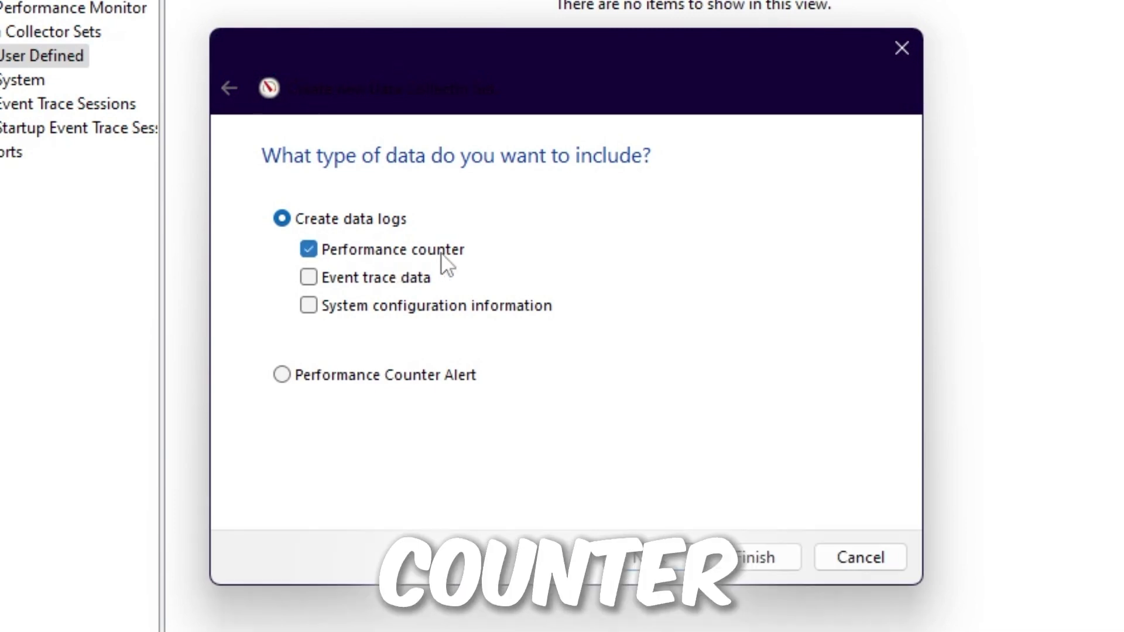
{"action": "left_click", "coordinate": [653, 559]}
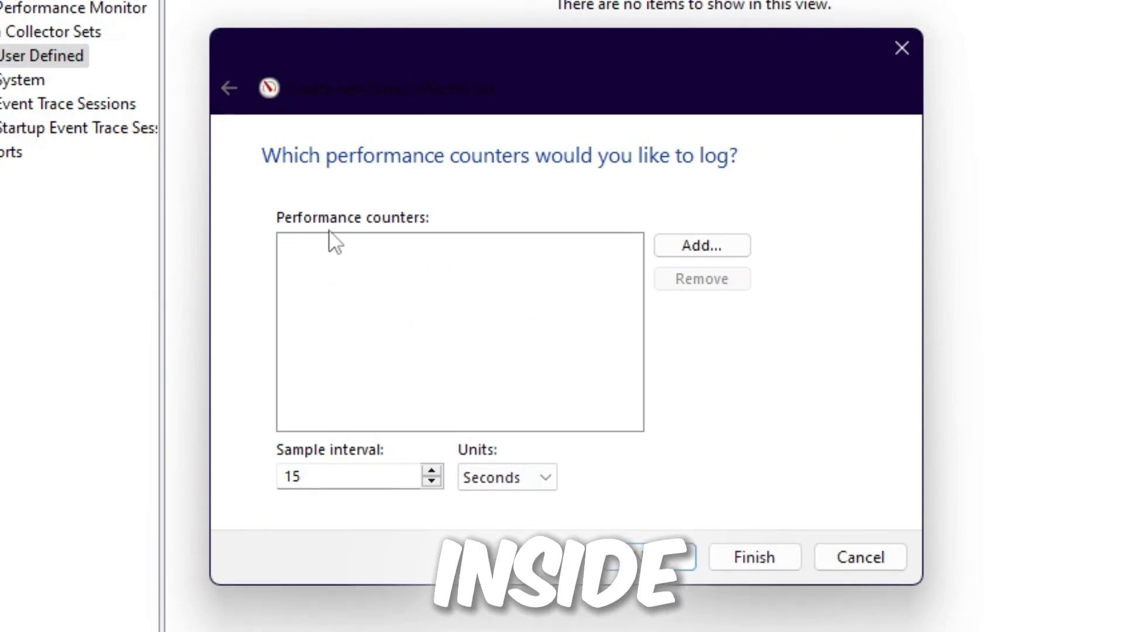
- Add the Processor counters for instance 15 to the set's performance counters
{"action": "left_click", "coordinate": [702, 245]}
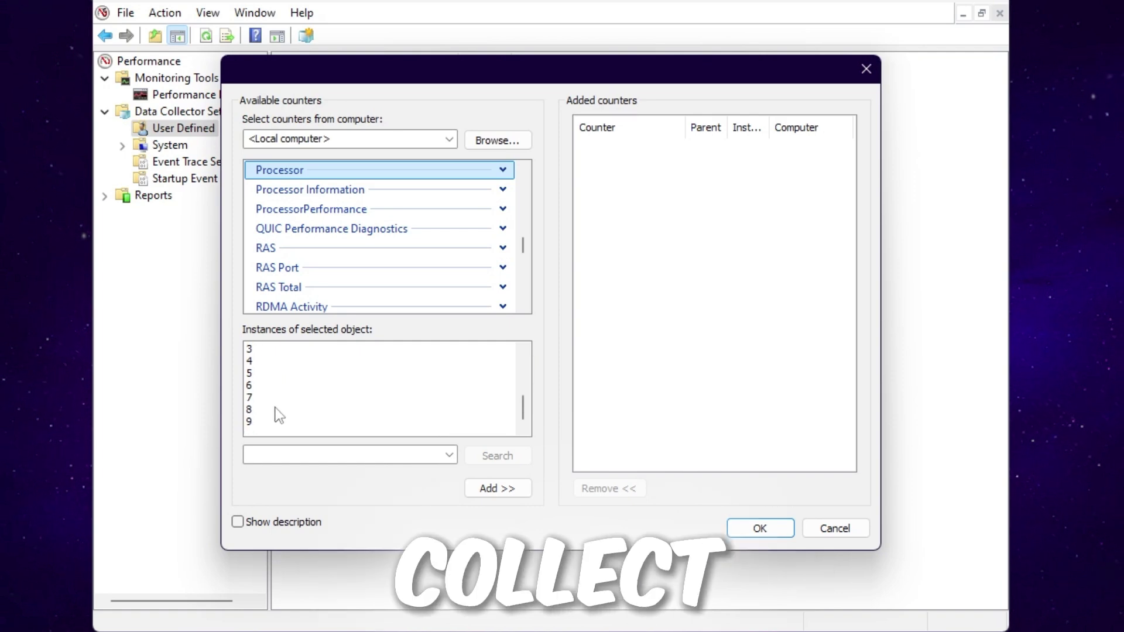
{"action": "scroll", "coordinate": [279, 414], "scroll_direction": "up", "scroll_amount": 1}
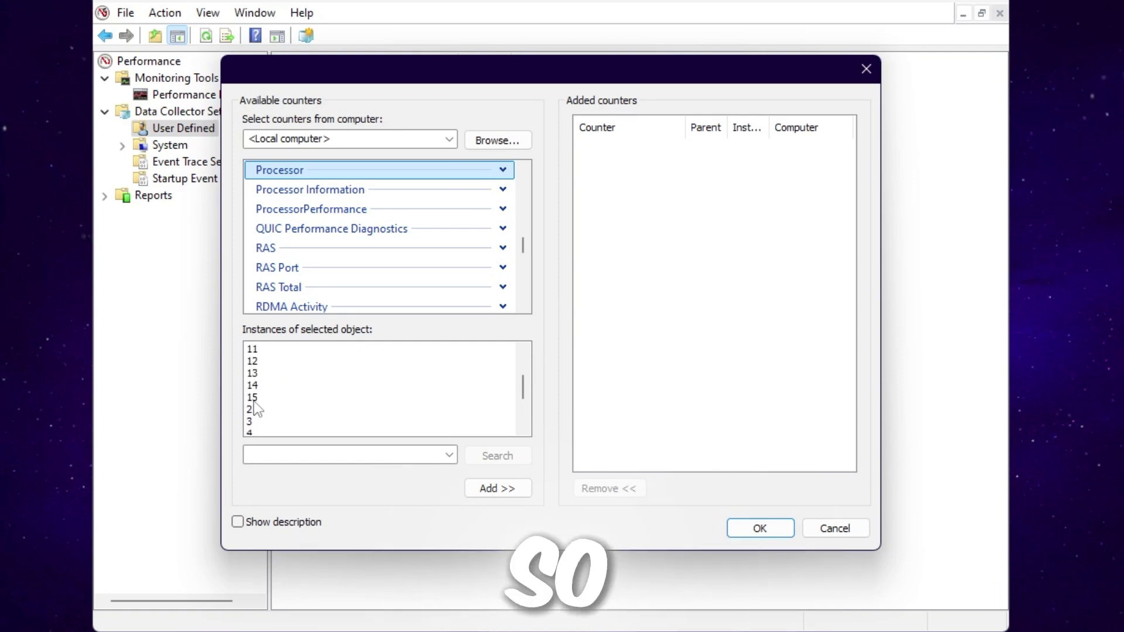
{"action": "left_click", "coordinate": [280, 398]}
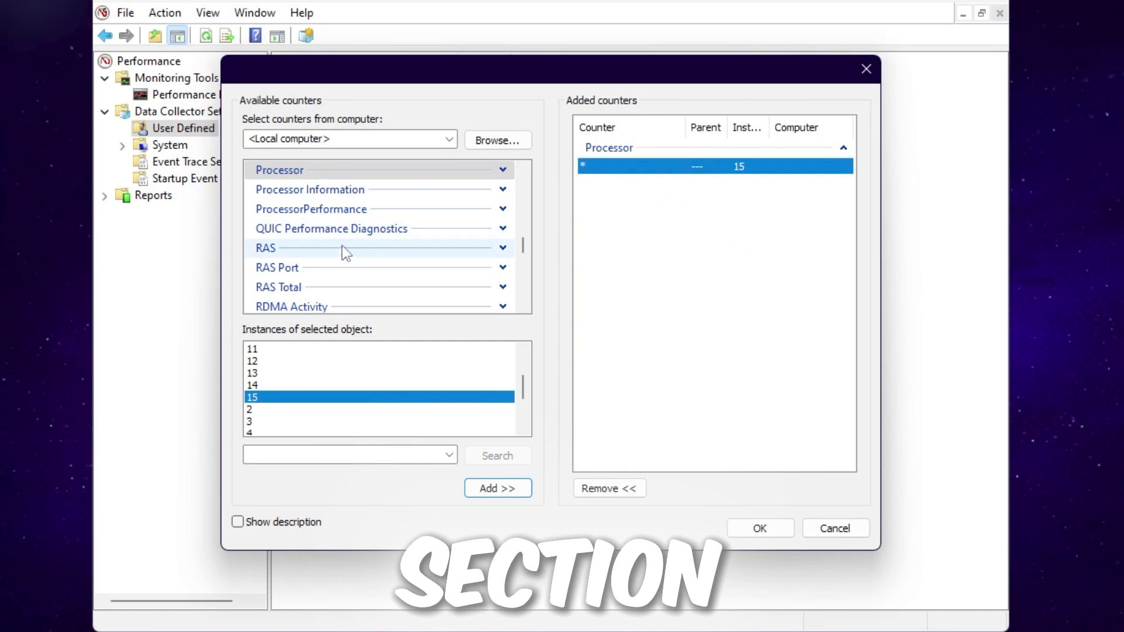
- Add the Process counters for the _Total instance, accept the counter selection and finish creating the data collector set
{"action": "scroll", "coordinate": [342, 251], "scroll_direction": "up", "scroll_amount": 3}
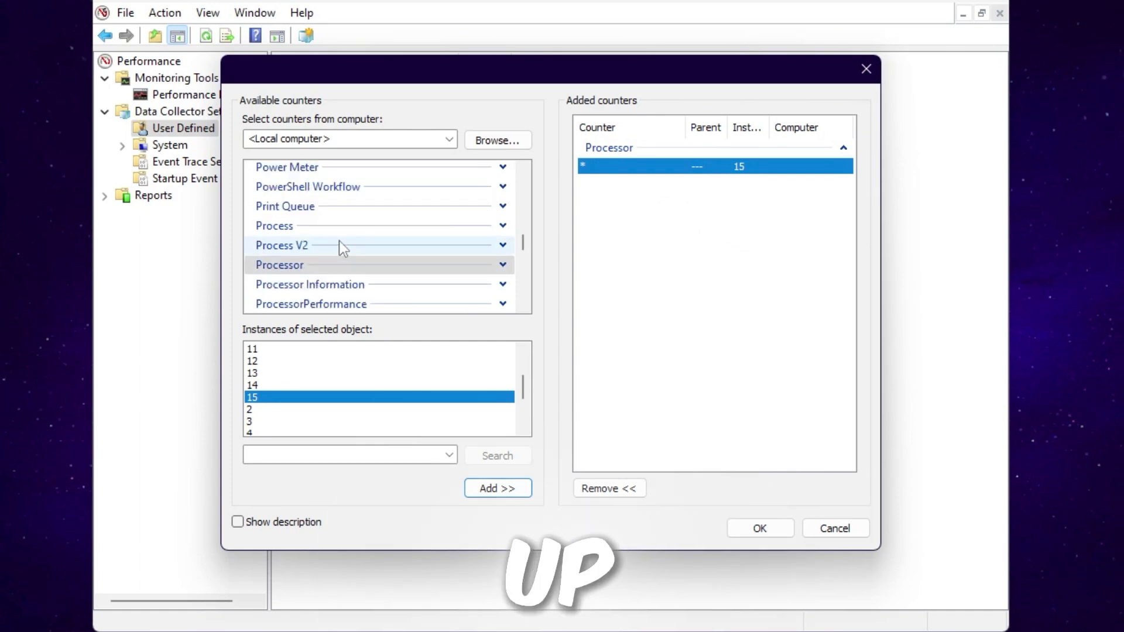
{"action": "left_click", "coordinate": [297, 225]}
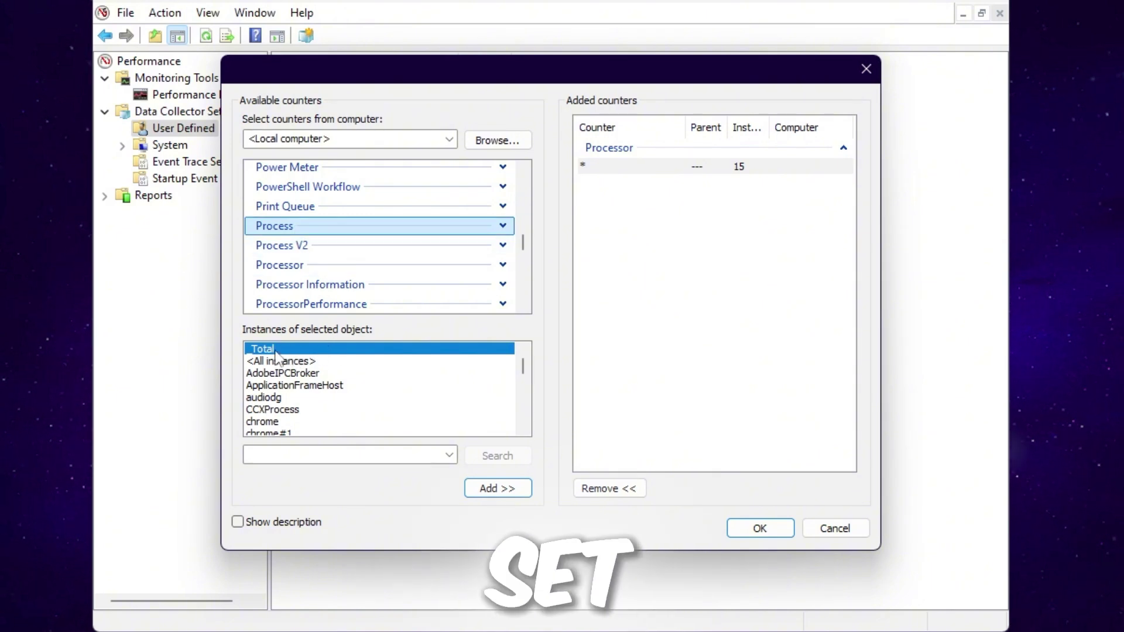
{"action": "left_click", "coordinate": [497, 490]}
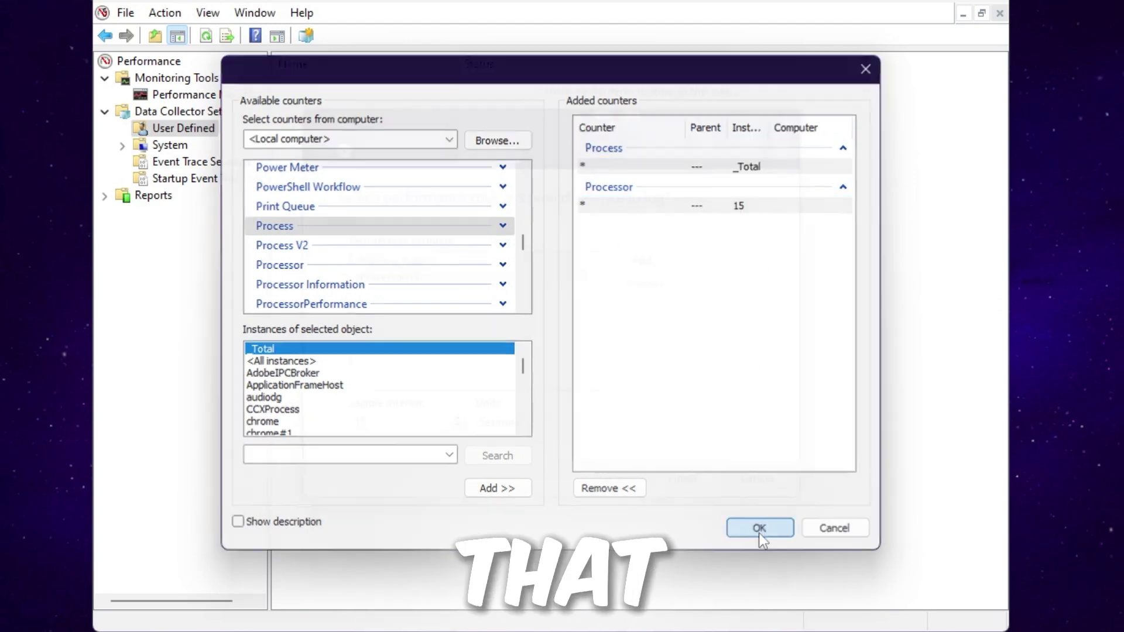
{"action": "left_click", "coordinate": [755, 528]}
{"action": "left_click", "coordinate": [682, 479]}
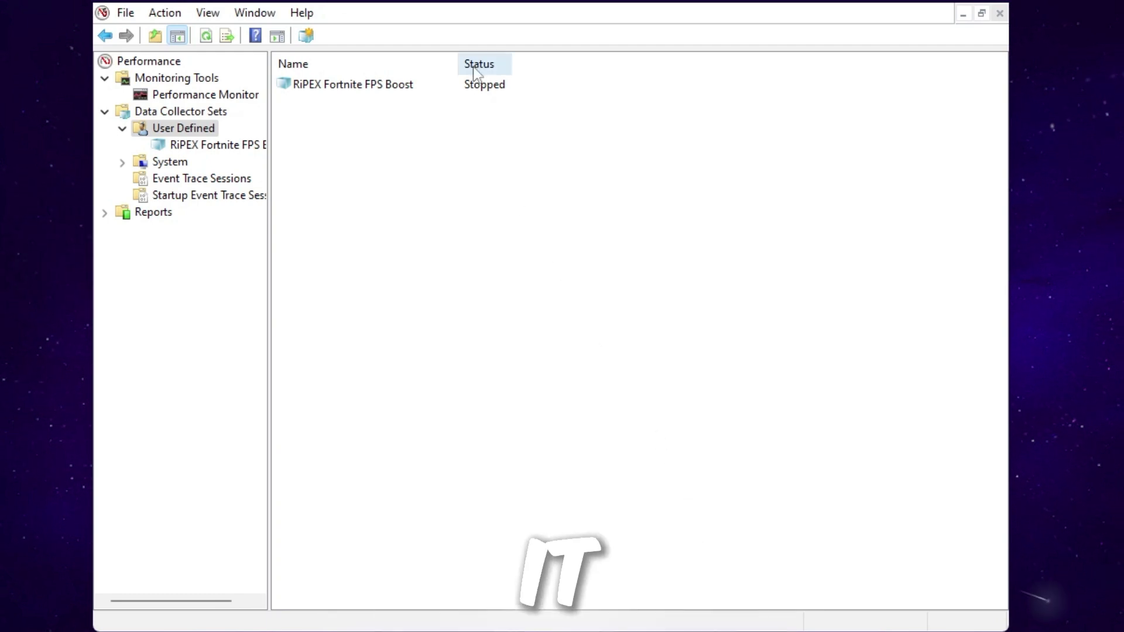
- Start the RiPEX Fortnite FPS Boost data collector set and close Performance Monitor
{"action": "right_click", "coordinate": [352, 88]}
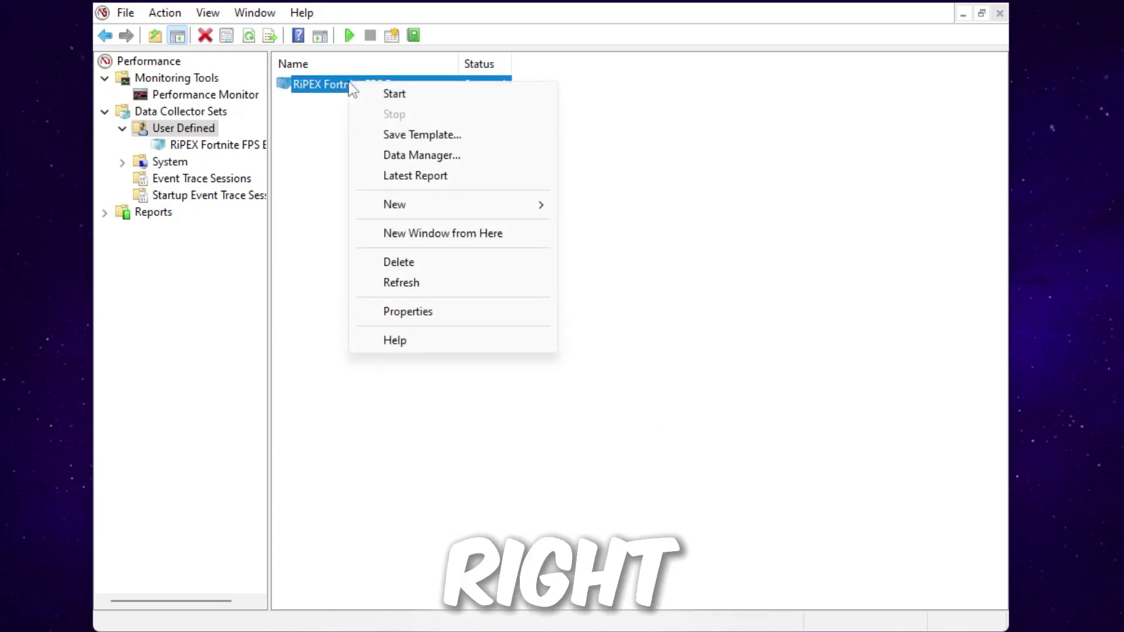
{"action": "left_click", "coordinate": [393, 94]}
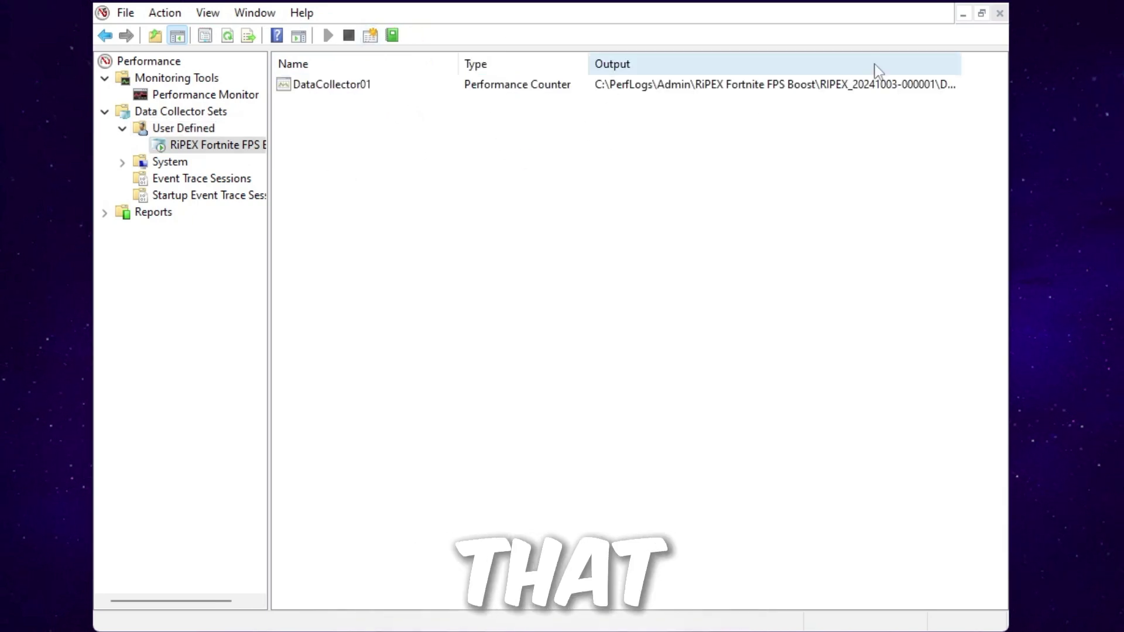
{"action": "left_click", "coordinate": [995, 8]}
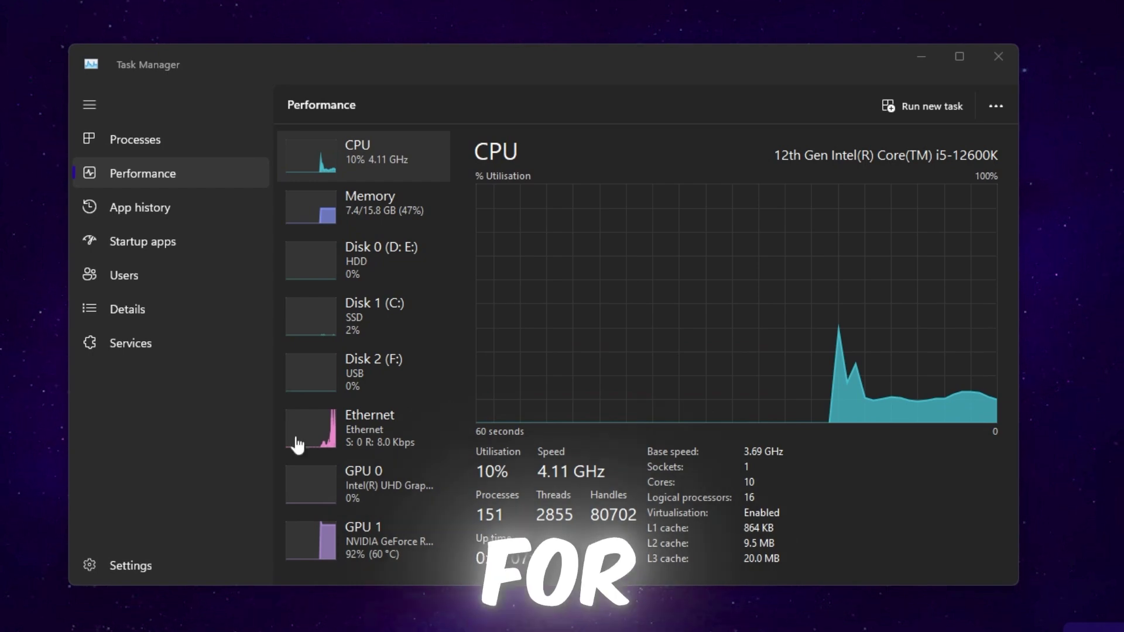
- Review the startup apps and their start-up impact, and disable Skype from launching at startup
{"action": "left_click", "coordinate": [136, 241]}
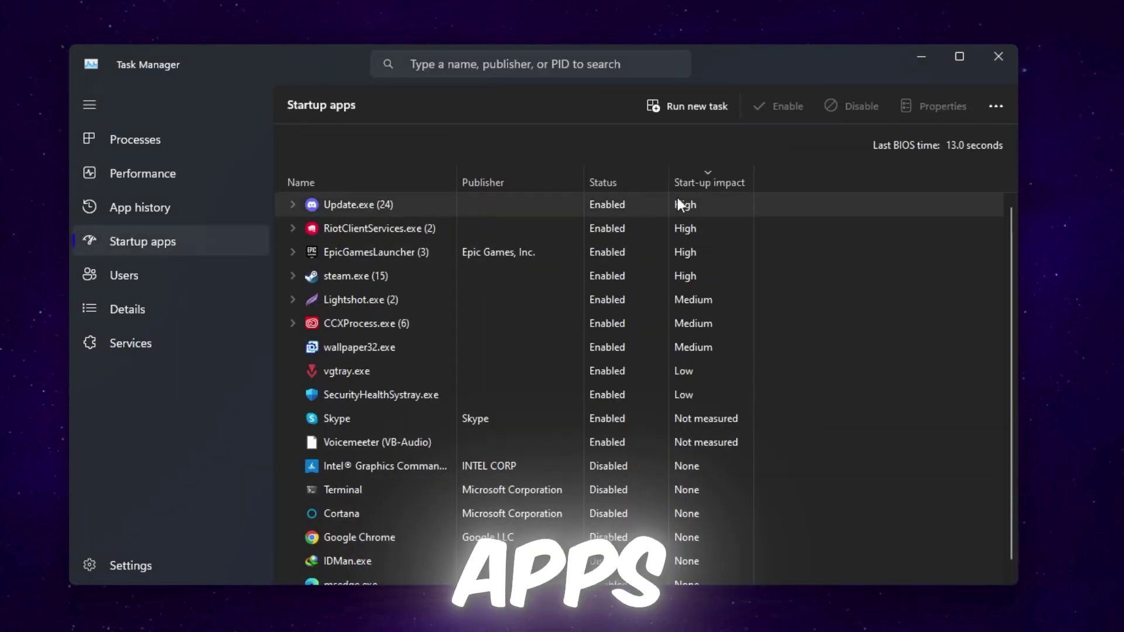
{"action": "scroll", "coordinate": [761, 509], "scroll_direction": "down", "scroll_amount": 1}
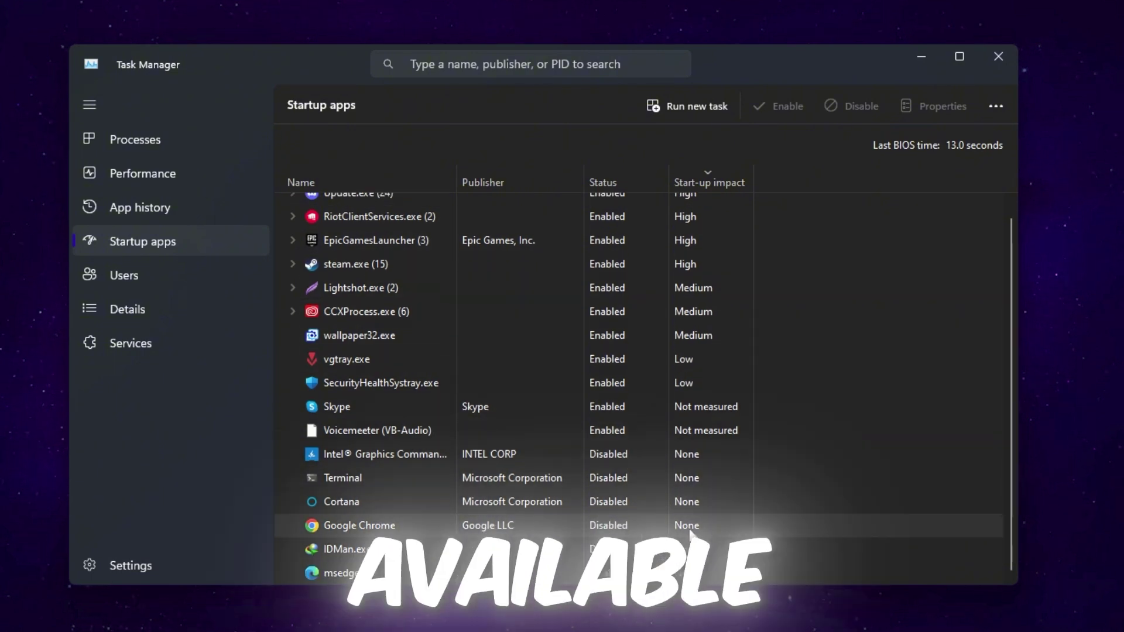
{"action": "scroll", "coordinate": [683, 529], "scroll_direction": "up", "scroll_amount": 1}
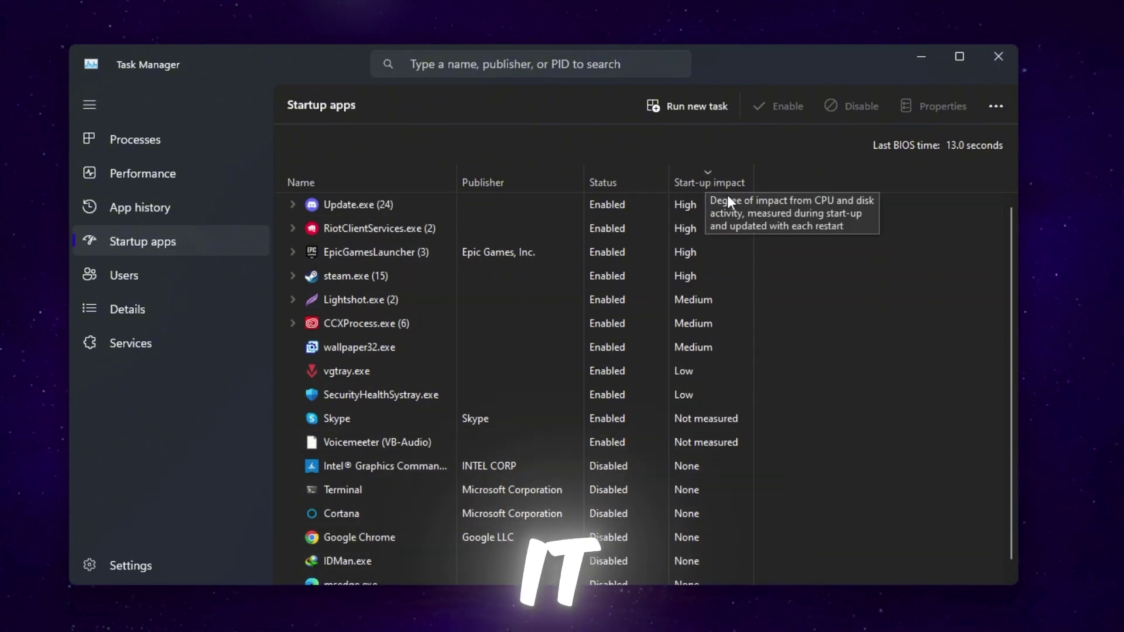
{"action": "scroll", "coordinate": [709, 542], "scroll_direction": "down", "scroll_amount": 1}
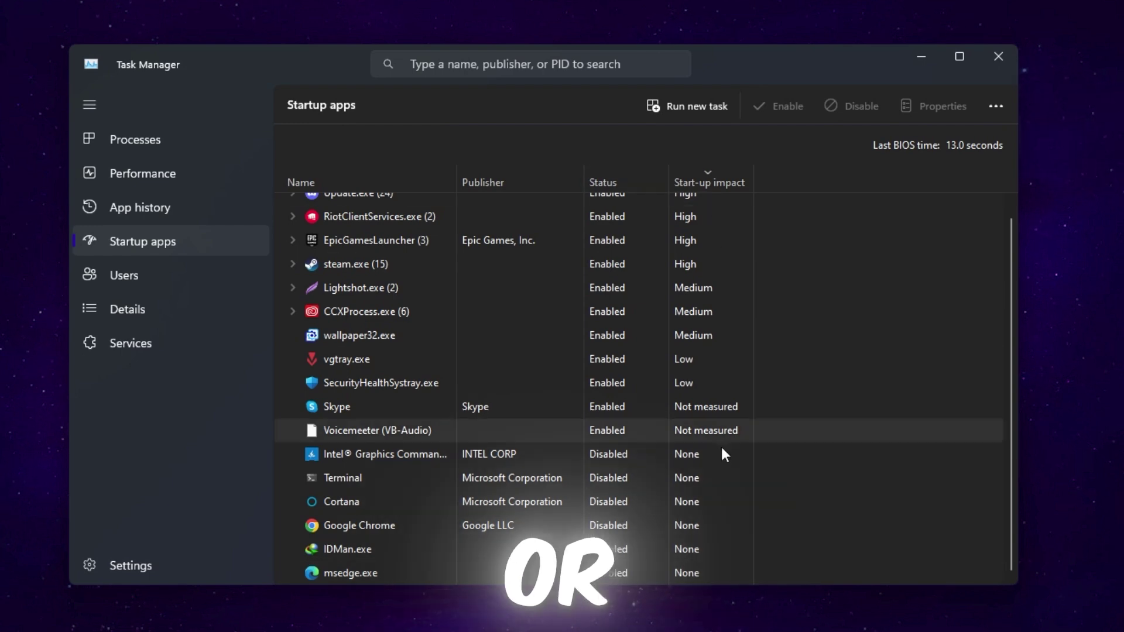
{"action": "scroll", "coordinate": [432, 434], "scroll_direction": "up", "scroll_amount": 1}
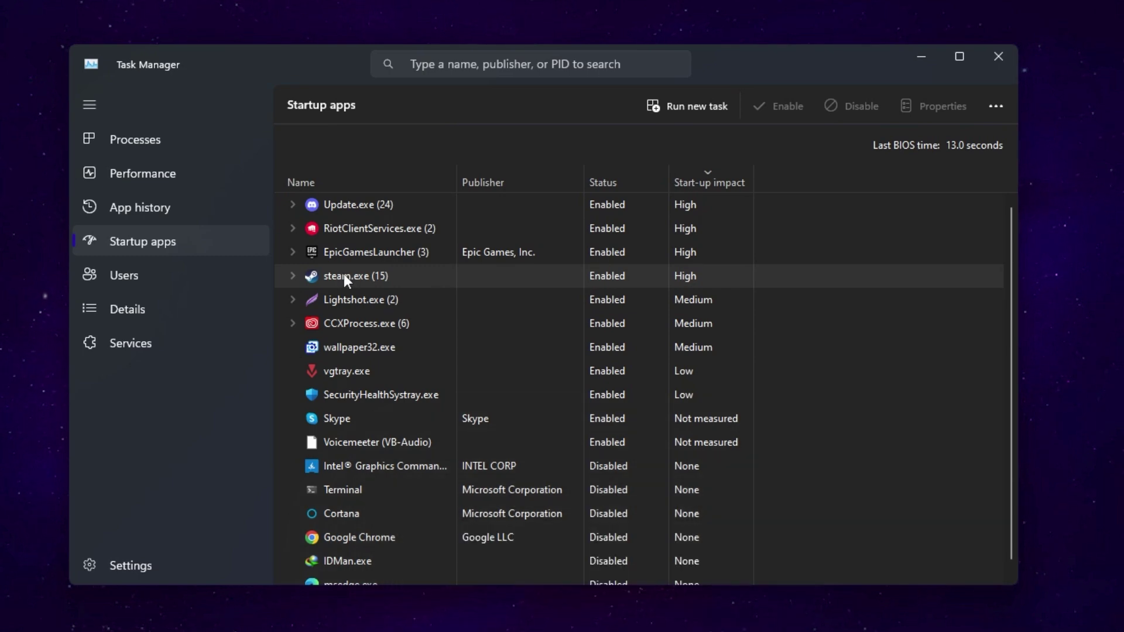
{"action": "right_click", "coordinate": [357, 276]}
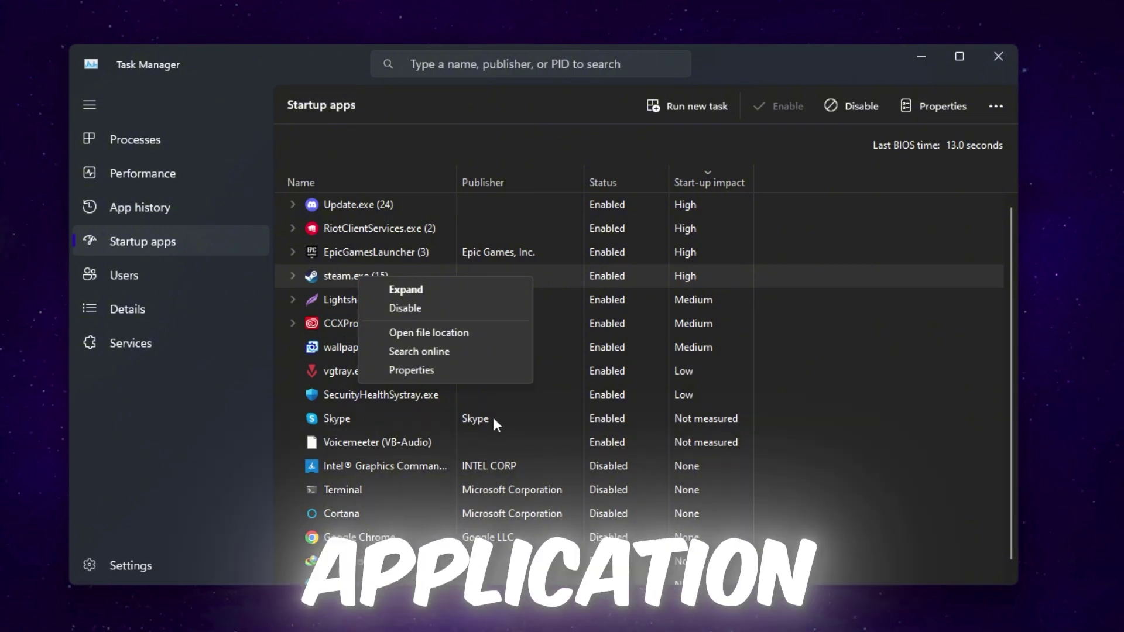
{"action": "right_click", "coordinate": [348, 415]}
{"action": "left_click", "coordinate": [396, 430]}
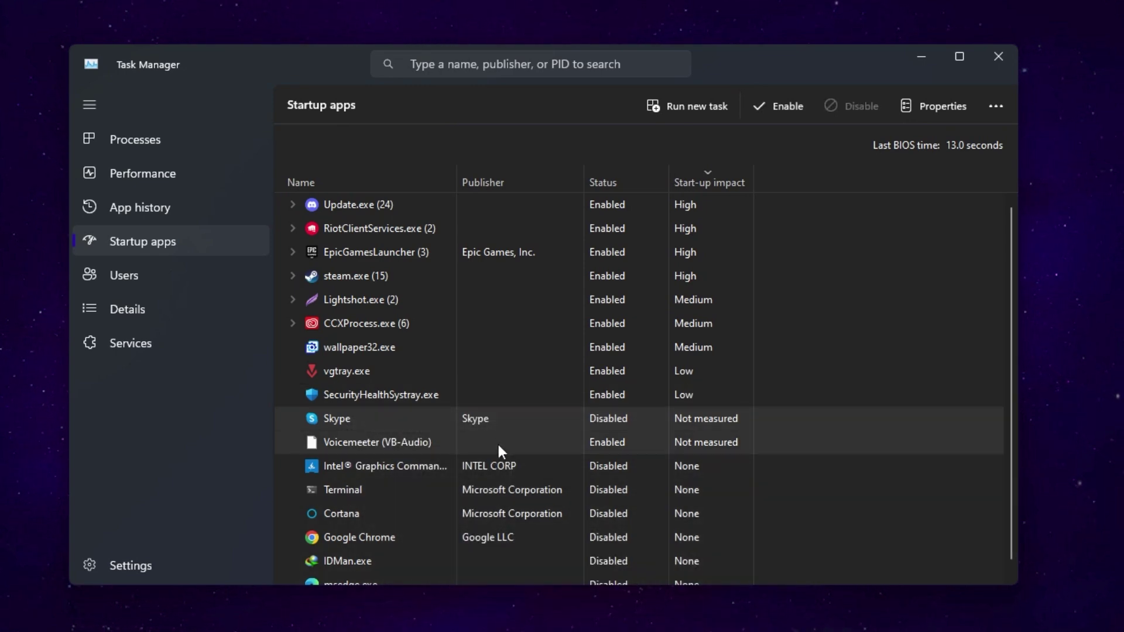
{"action": "scroll", "coordinate": [476, 521], "scroll_direction": "down", "scroll_amount": 1}
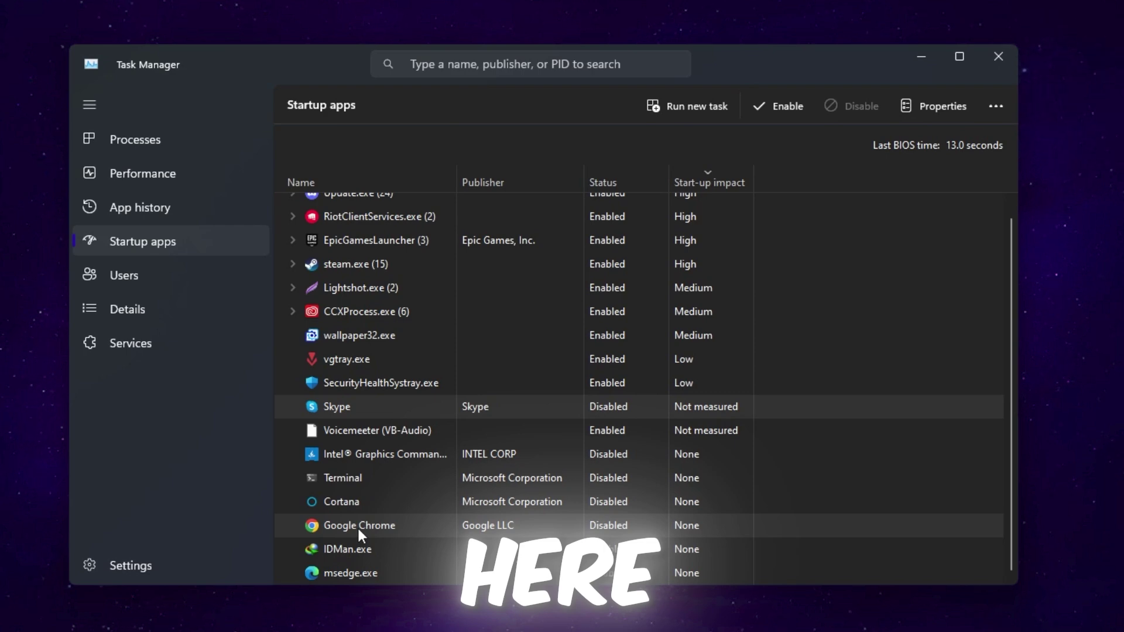
- Look through the Windows services beginning with W, check the actions offered for WalletService, and close Task Manager
{"action": "left_click", "coordinate": [138, 343]}
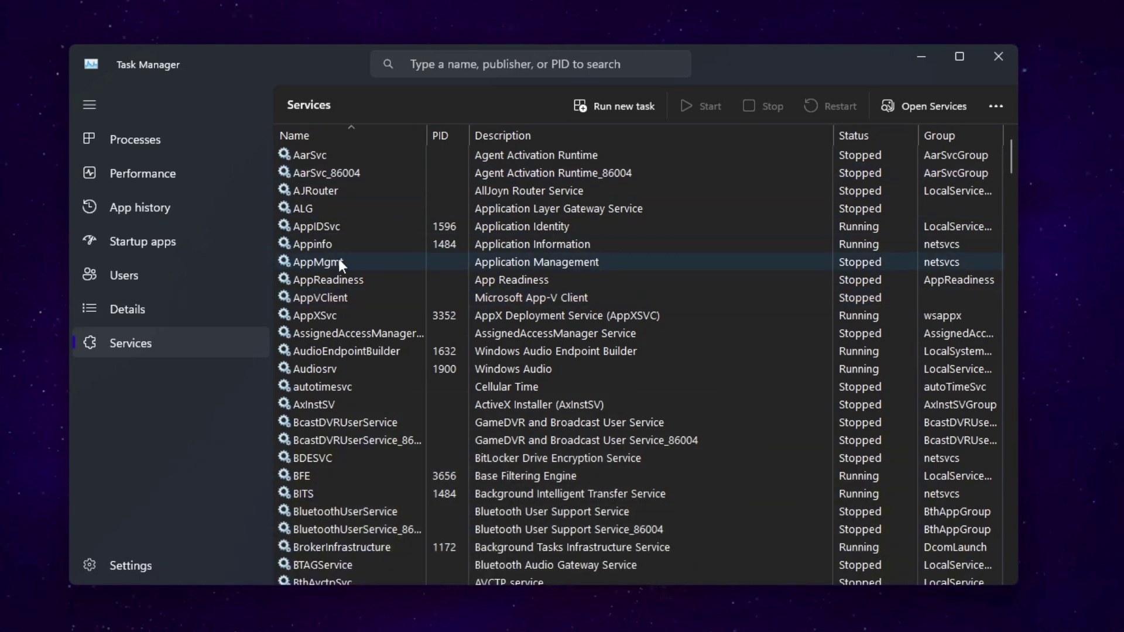
{"action": "left_click", "coordinate": [338, 259]}
{"action": "key", "text": "w"}
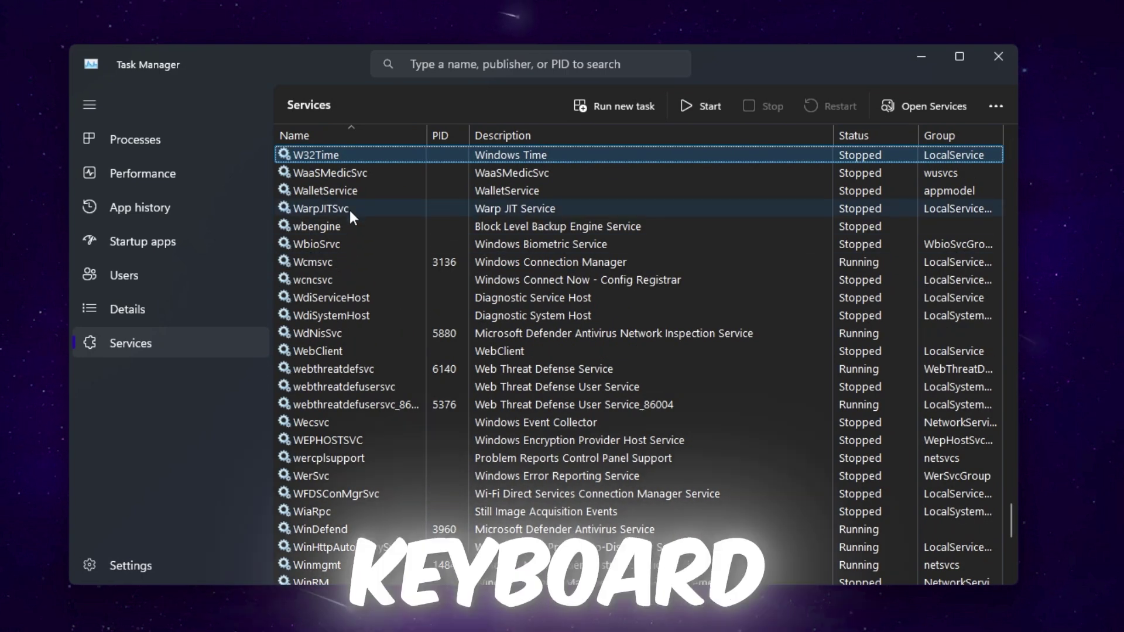
{"action": "right_click", "coordinate": [333, 191]}
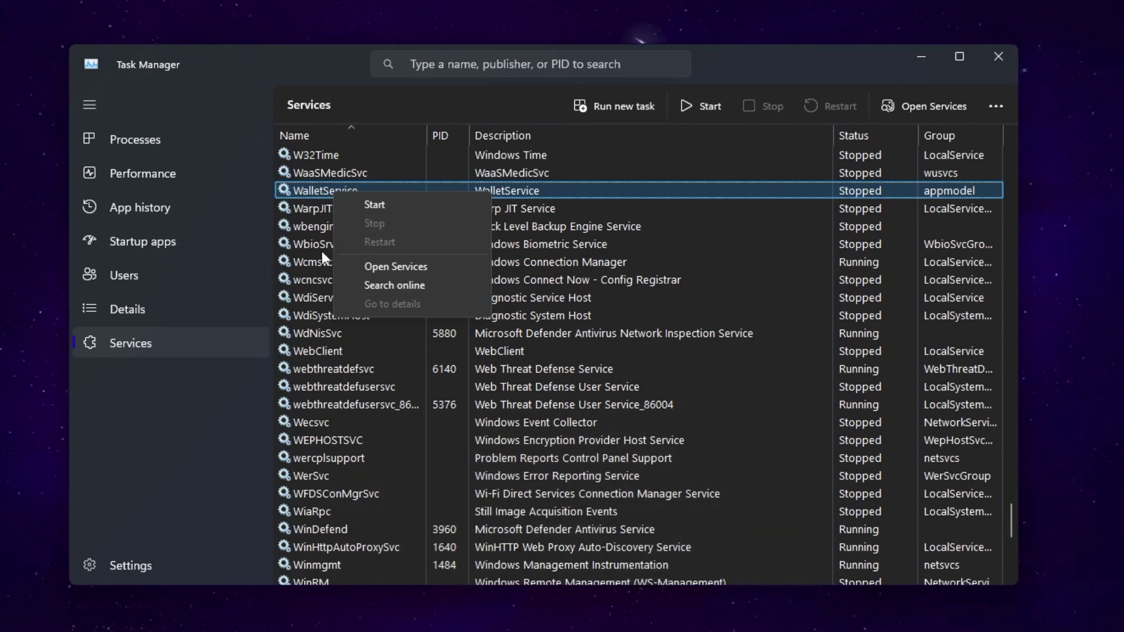
{"action": "scroll", "coordinate": [1009, 515], "scroll_direction": "down", "scroll_amount": 8}
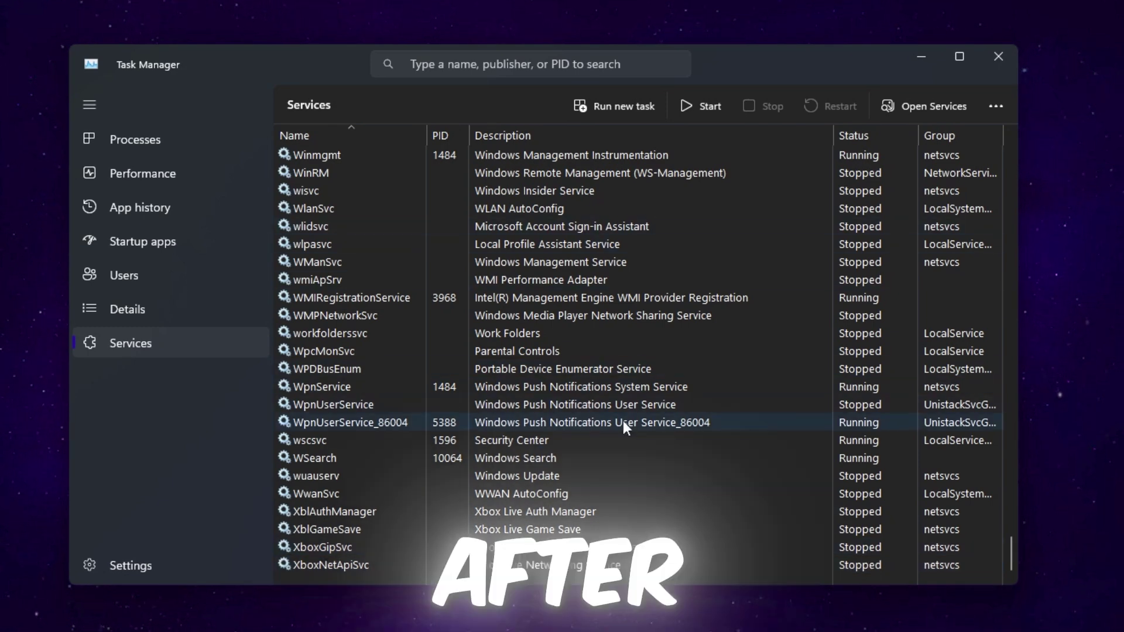
{"action": "left_click", "coordinate": [999, 56]}
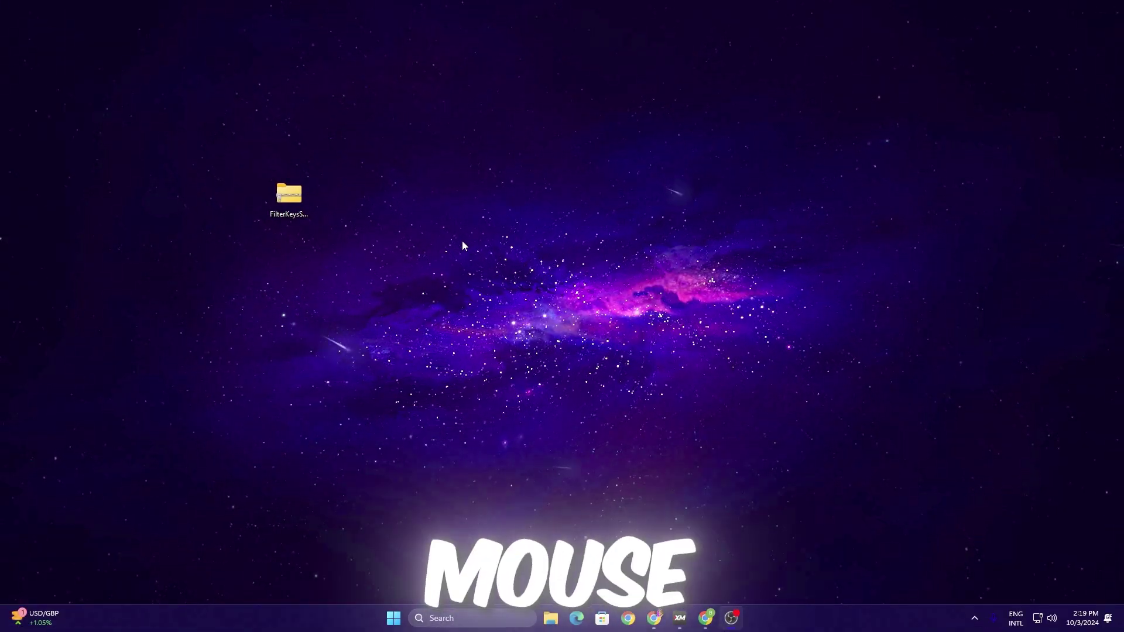
- Extract FilterKeysSetter.exe from FilterKeysSetter_1.0.zip to the desktop and place it beside the archive
{"action": "left_click_drag", "start_coordinate": [244, 174], "coordinate": [324, 232]}
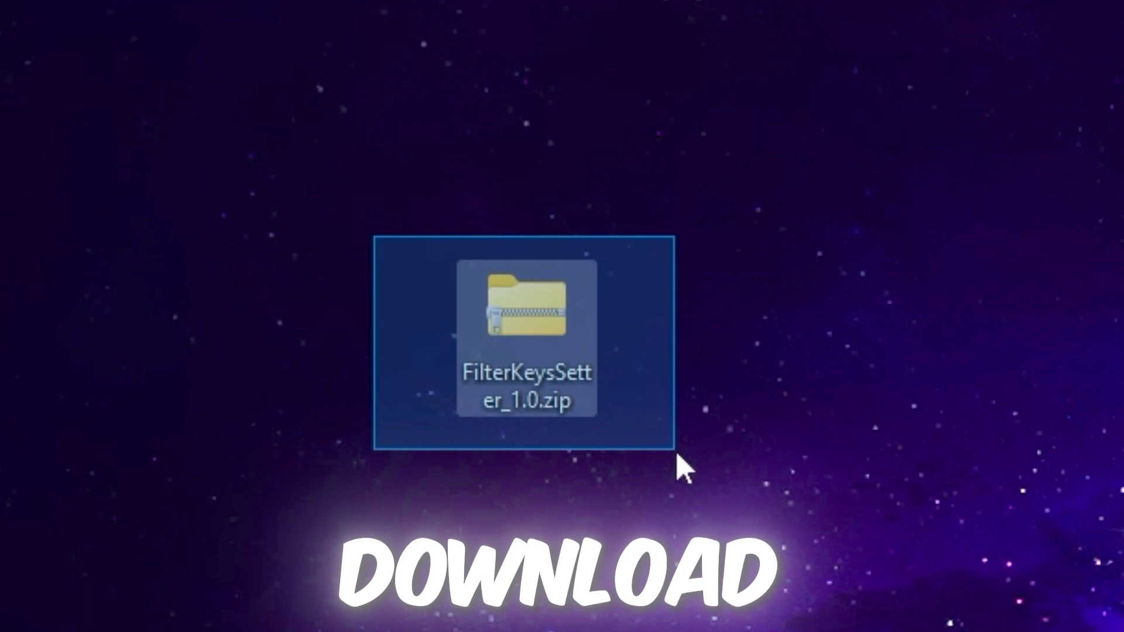
{"action": "left_click_drag", "start_coordinate": [677, 454], "coordinate": [677, 454]}
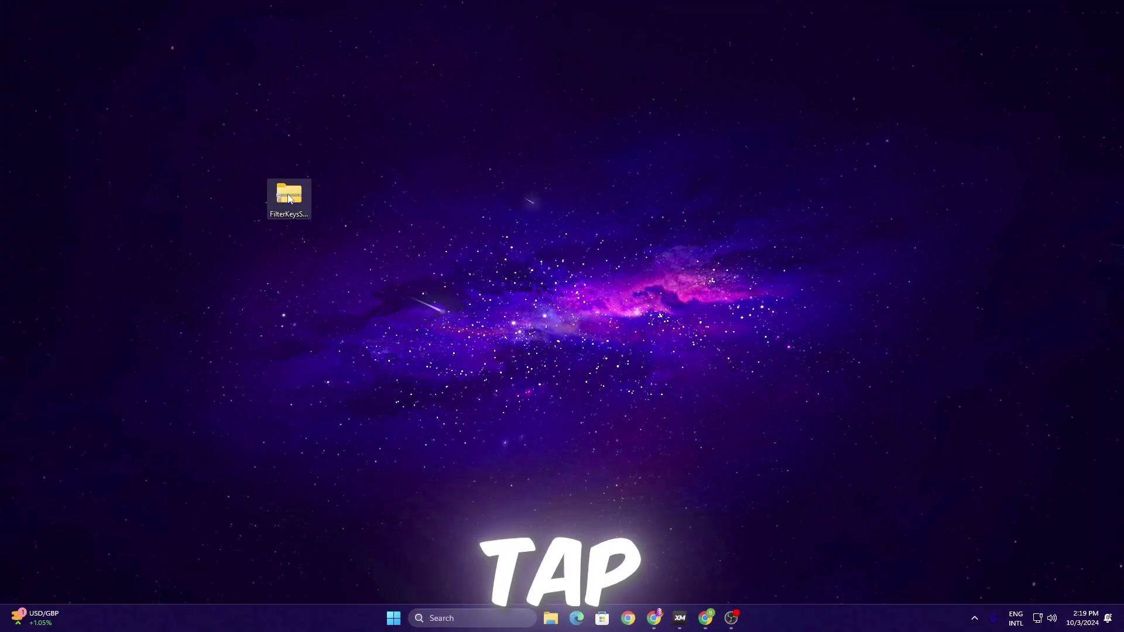
{"action": "double_click", "coordinate": [288, 198]}
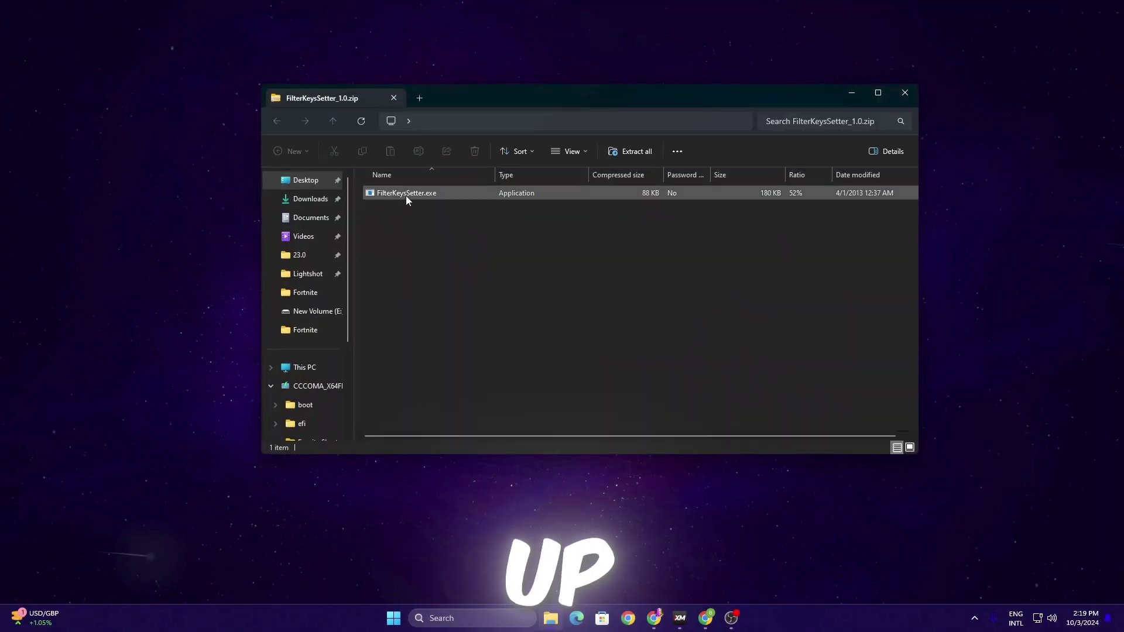
{"action": "left_click_drag", "start_coordinate": [406, 193], "coordinate": [218, 232]}
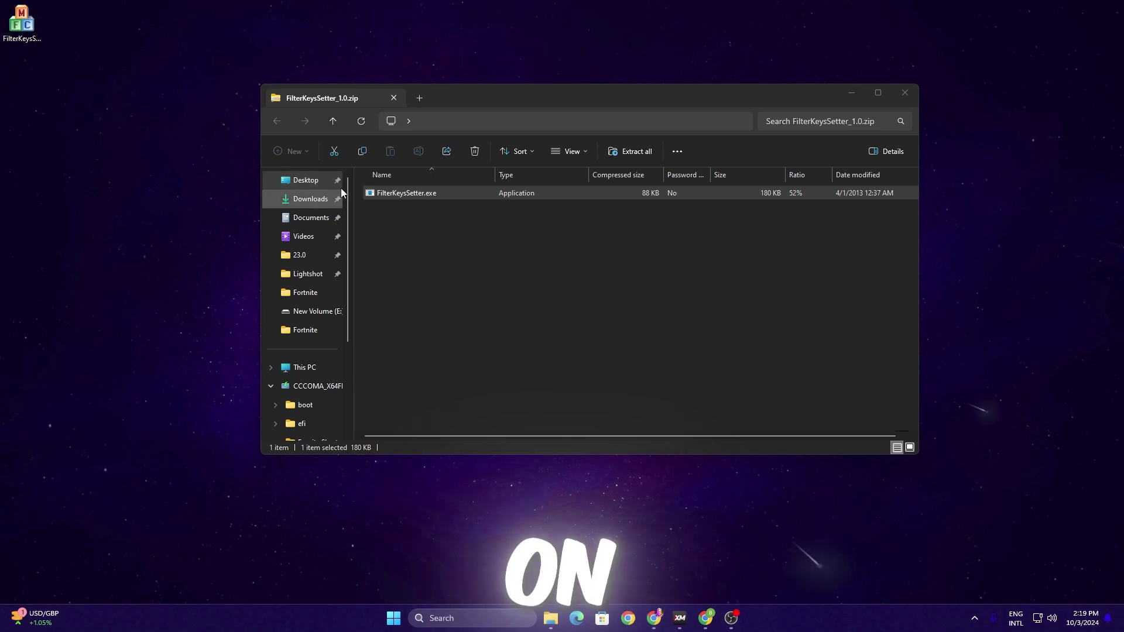
{"action": "left_click", "coordinate": [904, 93]}
{"action": "left_click_drag", "start_coordinate": [36, 33], "coordinate": [332, 201]}
- Run FilterKeysSetter.exe as administrator and allow it to make changes to the device
{"action": "right_click", "coordinate": [332, 202]}
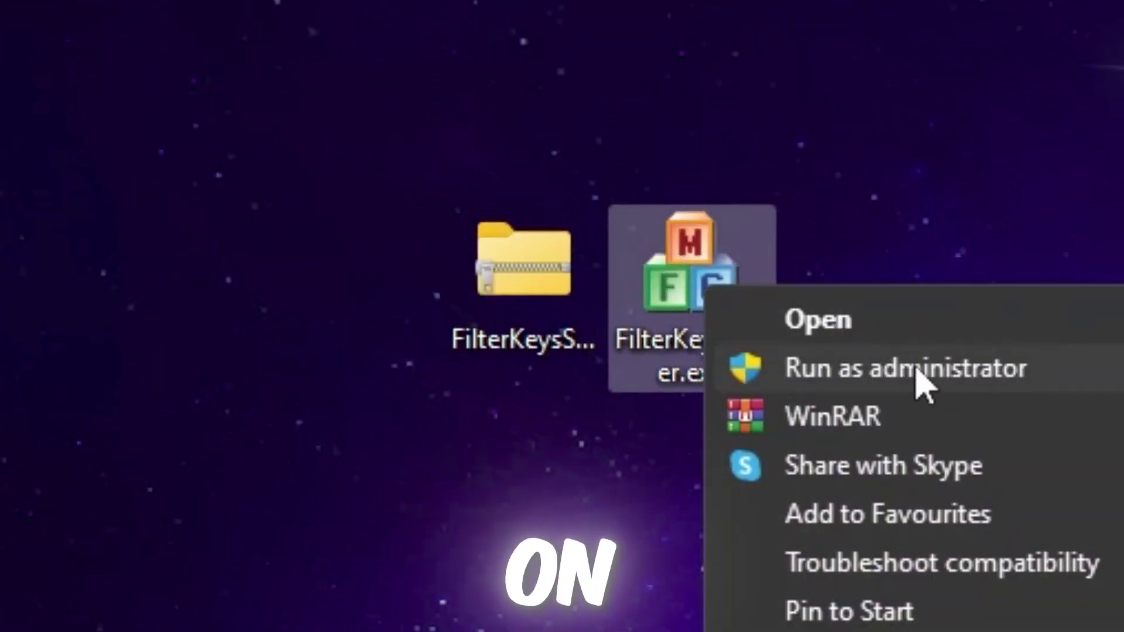
{"action": "left_click", "coordinate": [917, 373]}
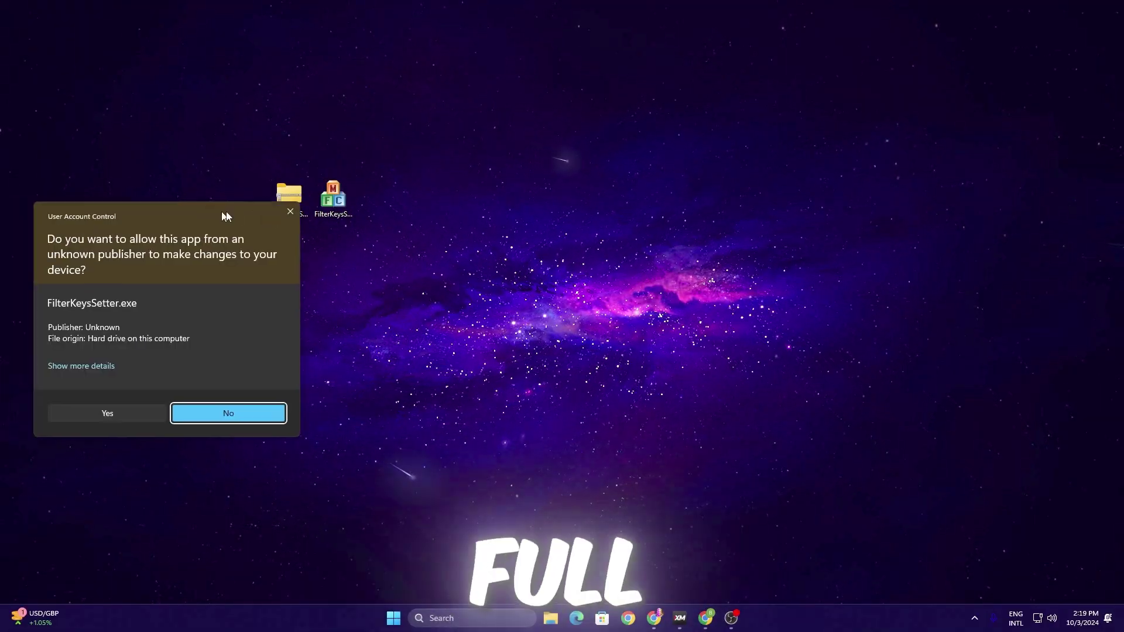
{"action": "left_click", "coordinate": [460, 392]}
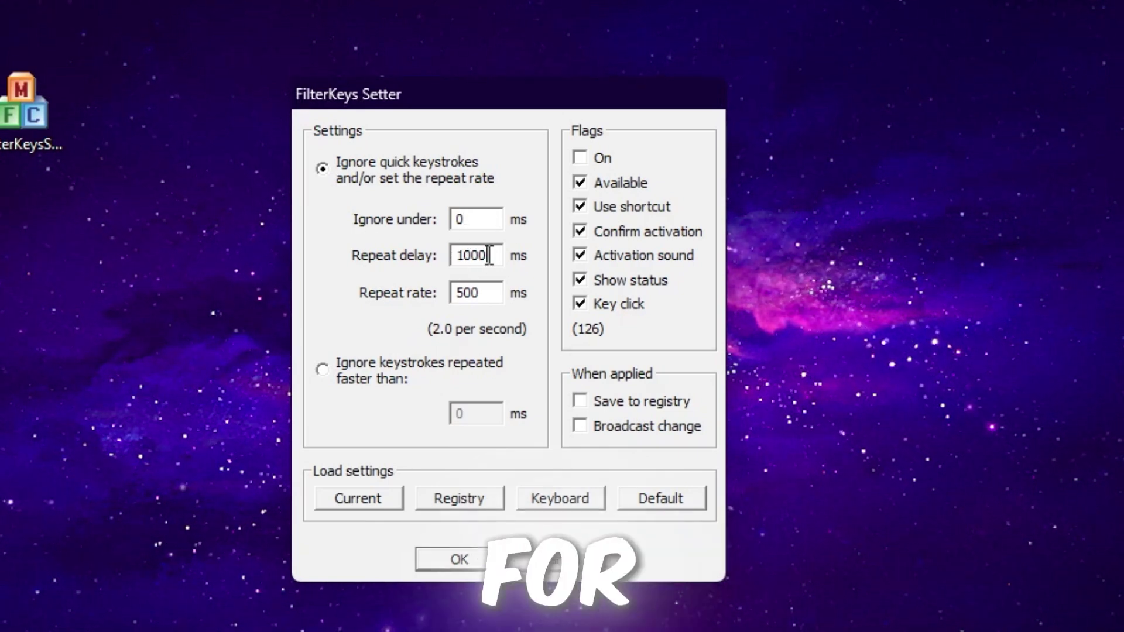
- Set the repeat delay to 200 ms and the repeat rate to 25 ms, and apply them with Save to registry enabled
{"action": "type", "text": "00"}
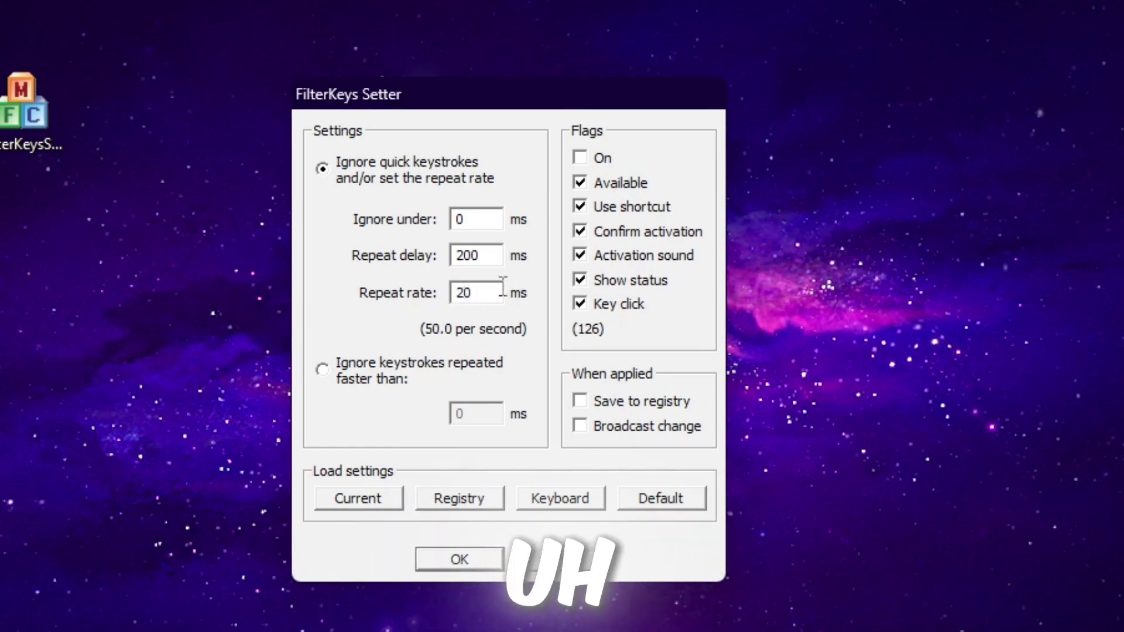
{"action": "left_click", "coordinate": [465, 293]}
{"action": "type", "text": "20"}
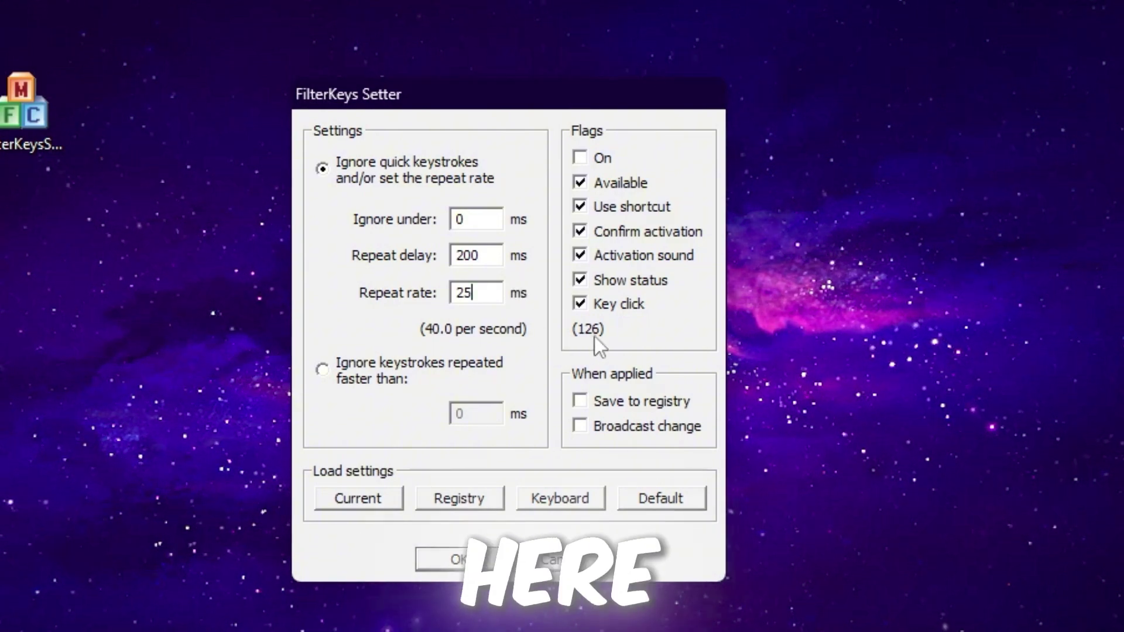
{"action": "left_click", "coordinate": [580, 402]}
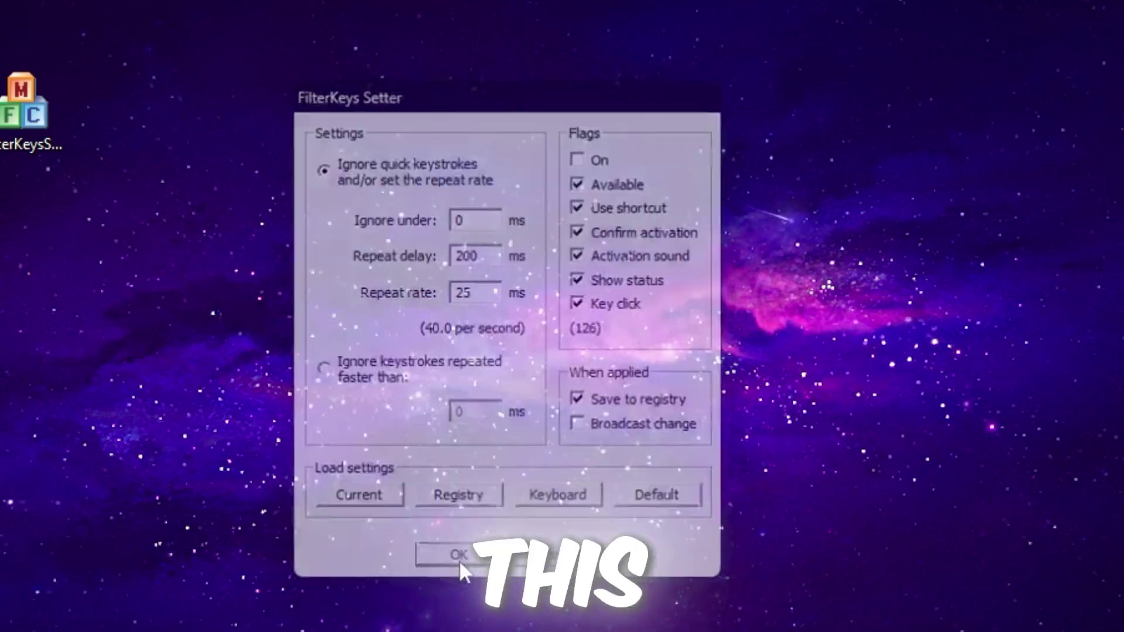
{"action": "left_click", "coordinate": [460, 561]}
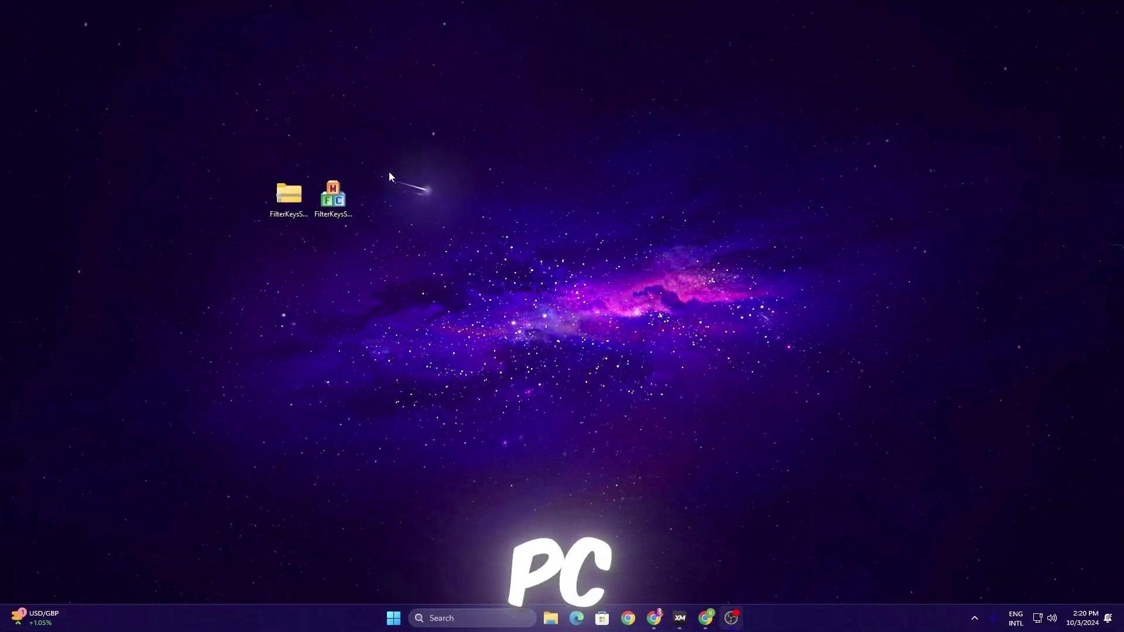
- Move the FilterKeysSetter archive and program together to the top-left corner of the desktop and deselect them
{"action": "left_click", "coordinate": [333, 196]}
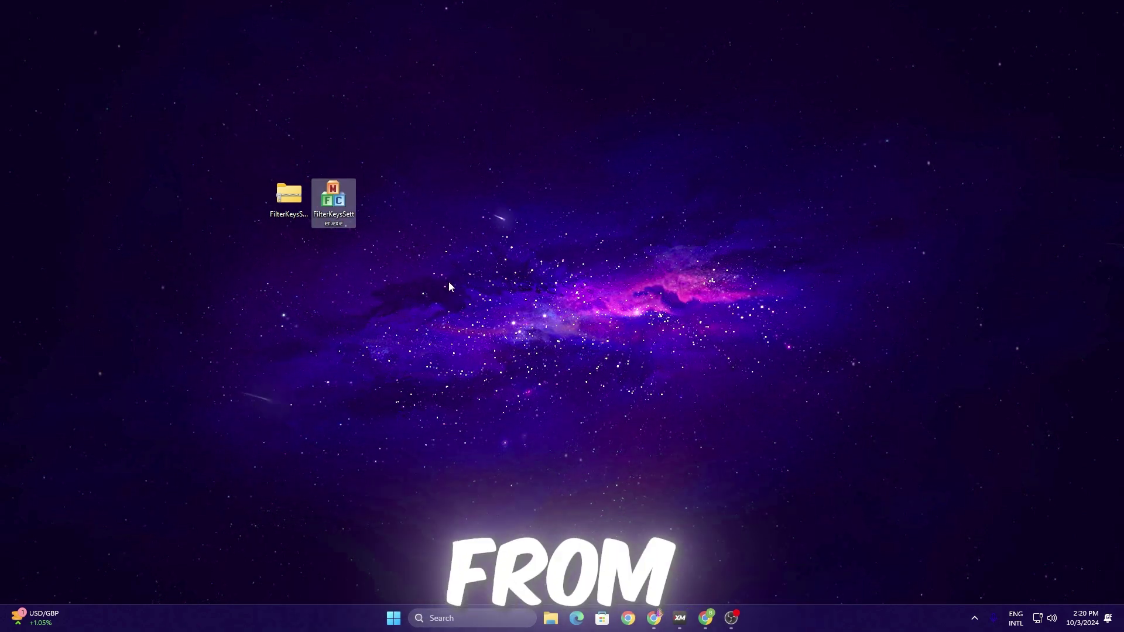
{"action": "left_click_drag", "start_coordinate": [437, 170], "coordinate": [292, 221]}
{"action": "left_click_drag", "start_coordinate": [290, 212], "coordinate": [27, 35]}
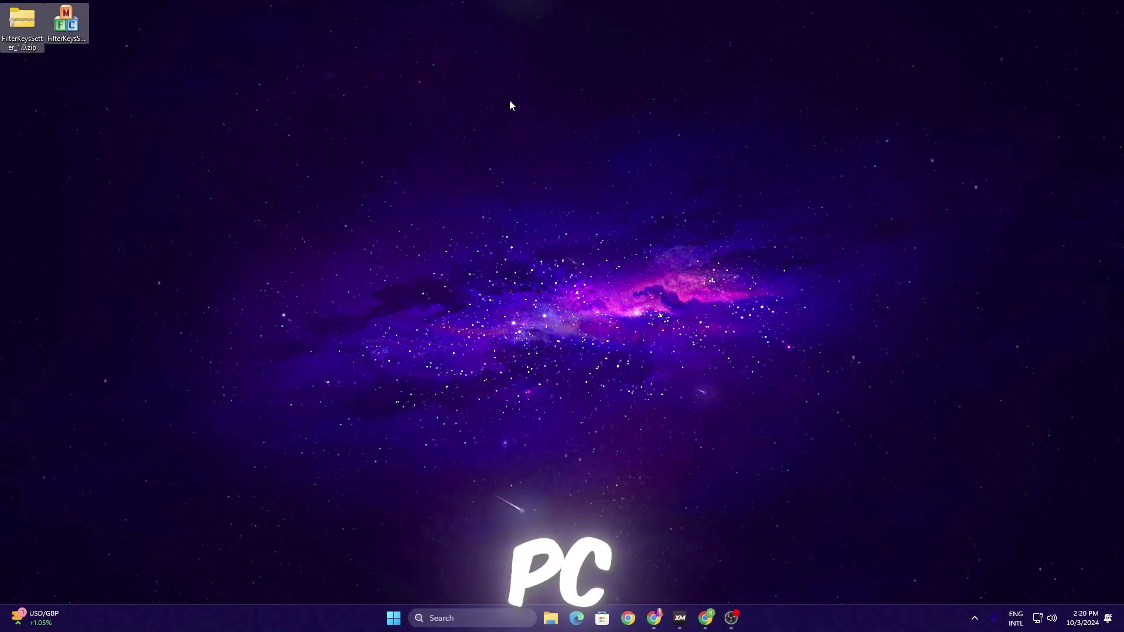
{"action": "left_click", "coordinate": [359, 379]}
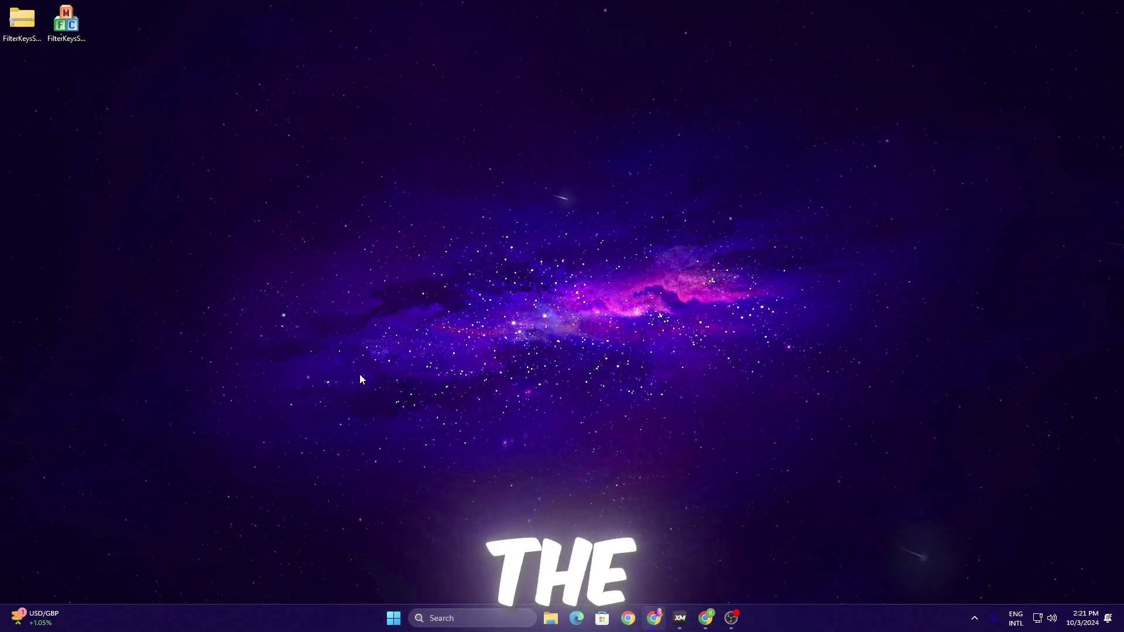
- Find Registry Editor through Windows search and run it as administrator
{"action": "left_click", "coordinate": [439, 618]}
{"action": "type", "text": "re"}
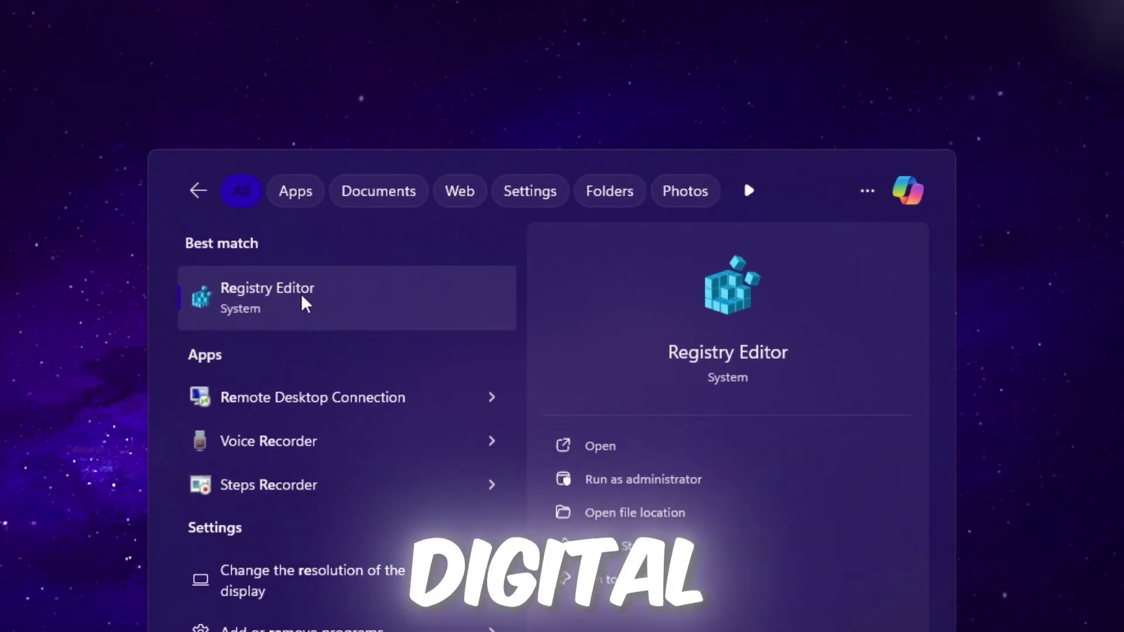
{"action": "right_click", "coordinate": [495, 259]}
{"action": "left_click", "coordinate": [532, 270]}
{"action": "left_click", "coordinate": [326, 563]}
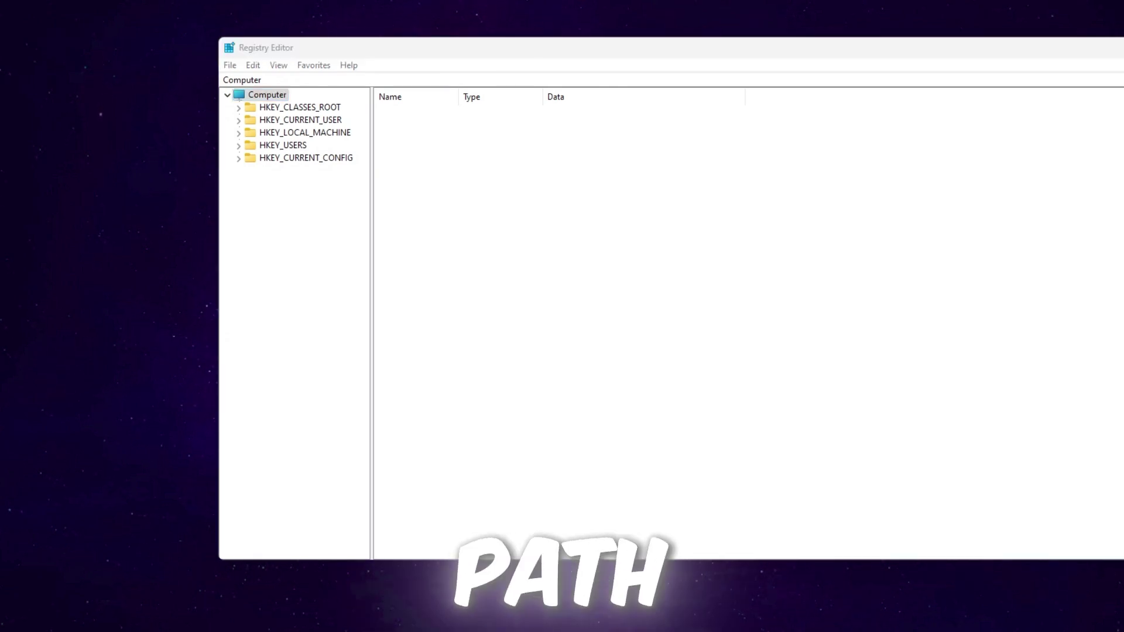
- Go to the registry key HKEY_LOCAL_MACHINE\SYSTEM\CurrentControlSet\Services\Tcpip\Parameters\Interfaces
{"action": "left_click", "coordinate": [277, 79]}
{"action": "type", "text": "HKEY_LOCAL_MACHINE\\SYSTEM\\CurrentControlSet\\Services\\Tcpip\\Parameters\\Interfaces"}
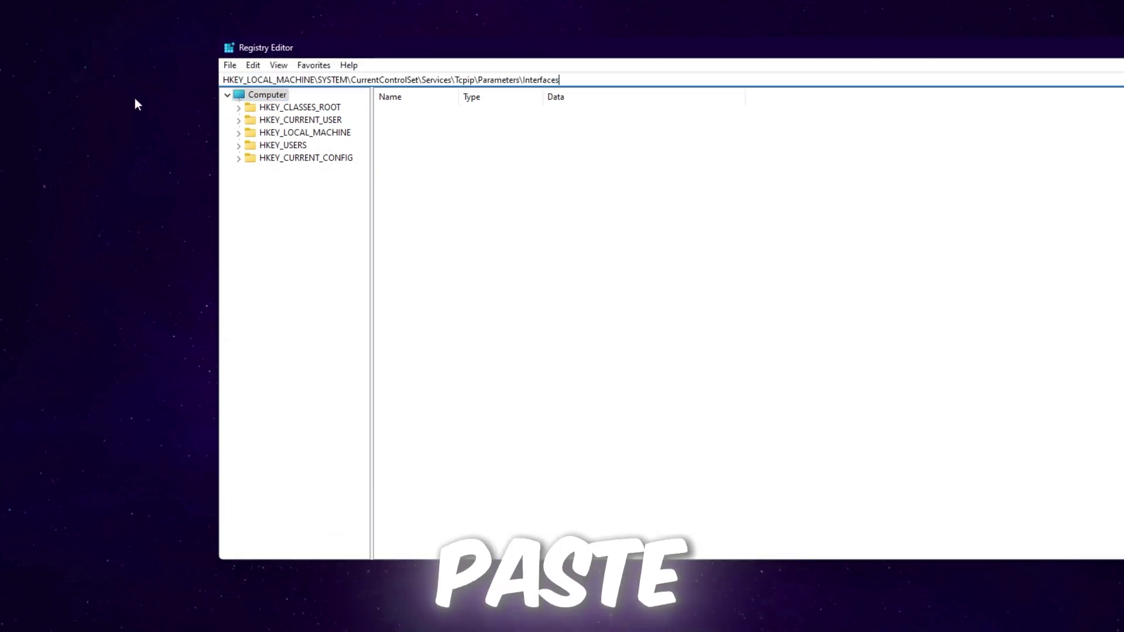
{"action": "key", "text": "Return"}
{"action": "left_click", "coordinate": [494, 201]}
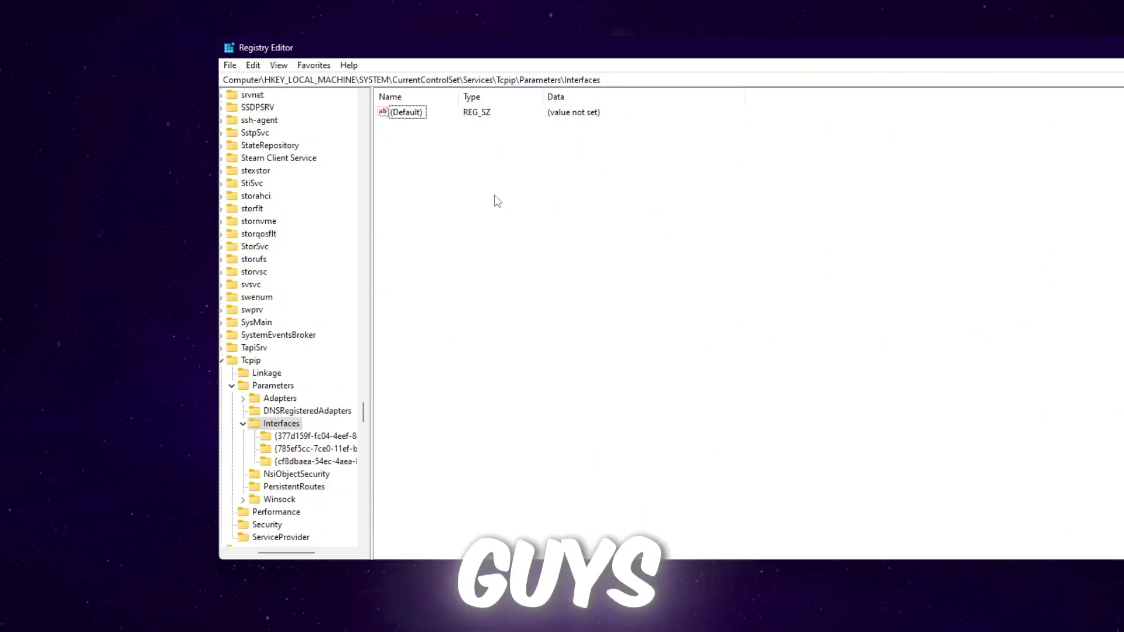
- Create a DWORD (32-bit) value named TcpAckFrequency in the Interfaces key
{"action": "right_click", "coordinate": [418, 147]}
{"action": "mouse_move", "coordinate": [462, 154]}
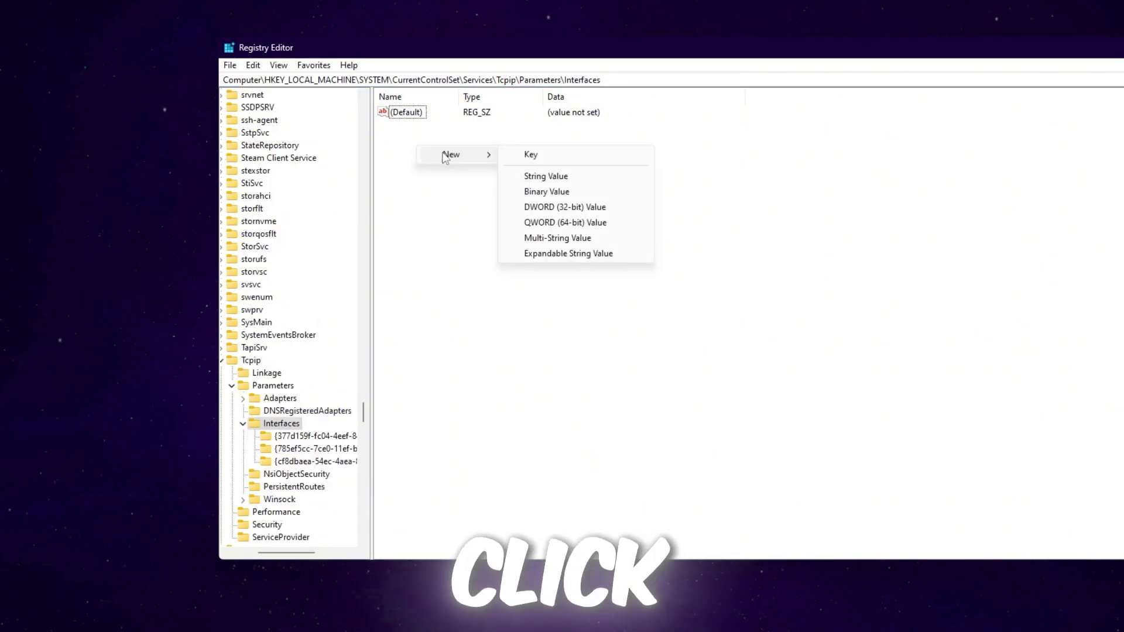
{"action": "left_click", "coordinate": [561, 207]}
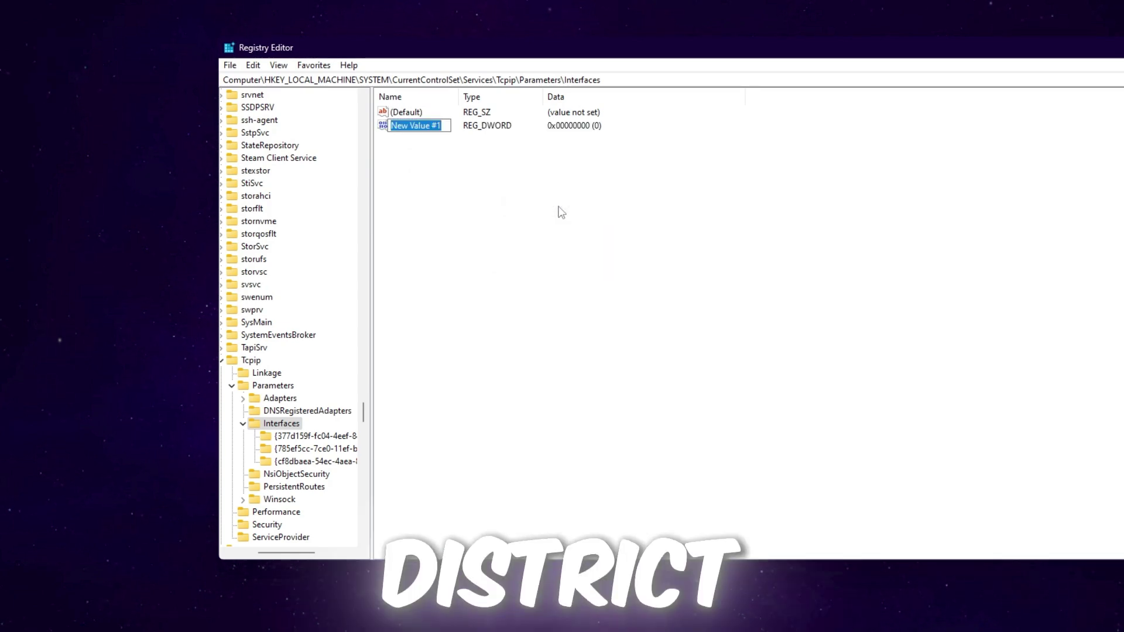
{"action": "type", "text": "TcpAckFrequency"}
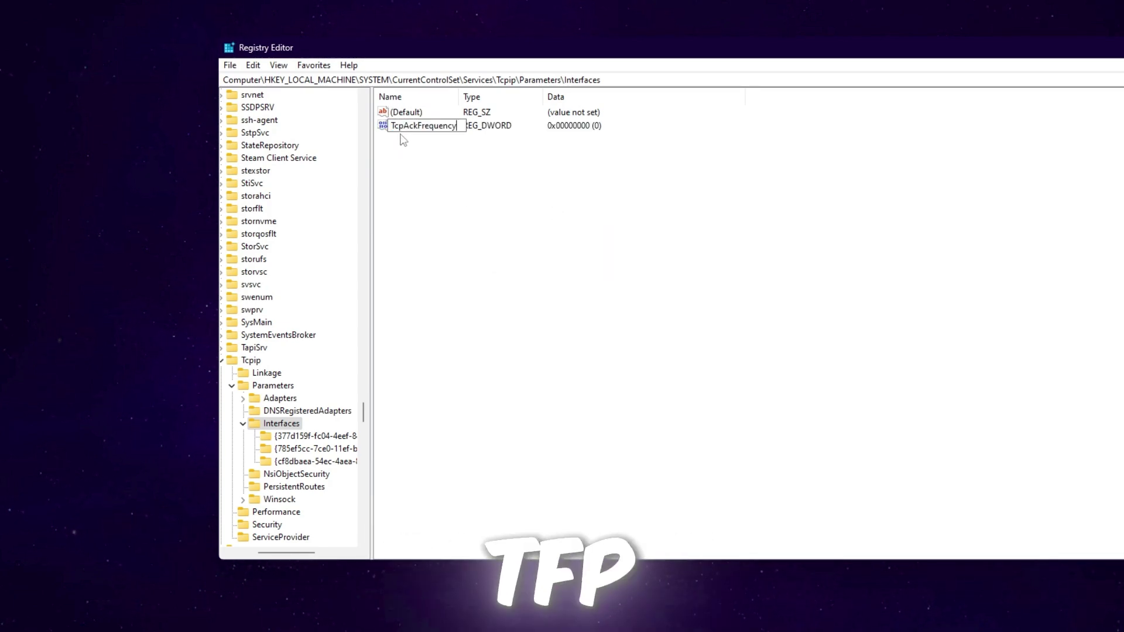
{"action": "key", "text": "Return"}
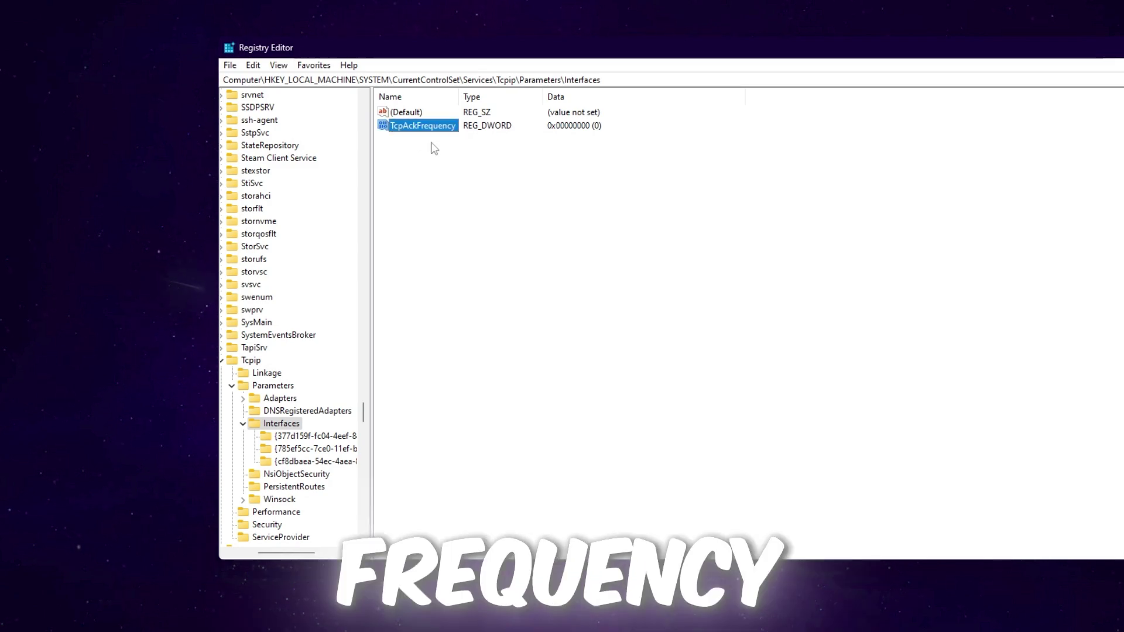
- Set the value data of TcpAckFrequency to 1 in hexadecimal
{"action": "double_click", "coordinate": [414, 126]}
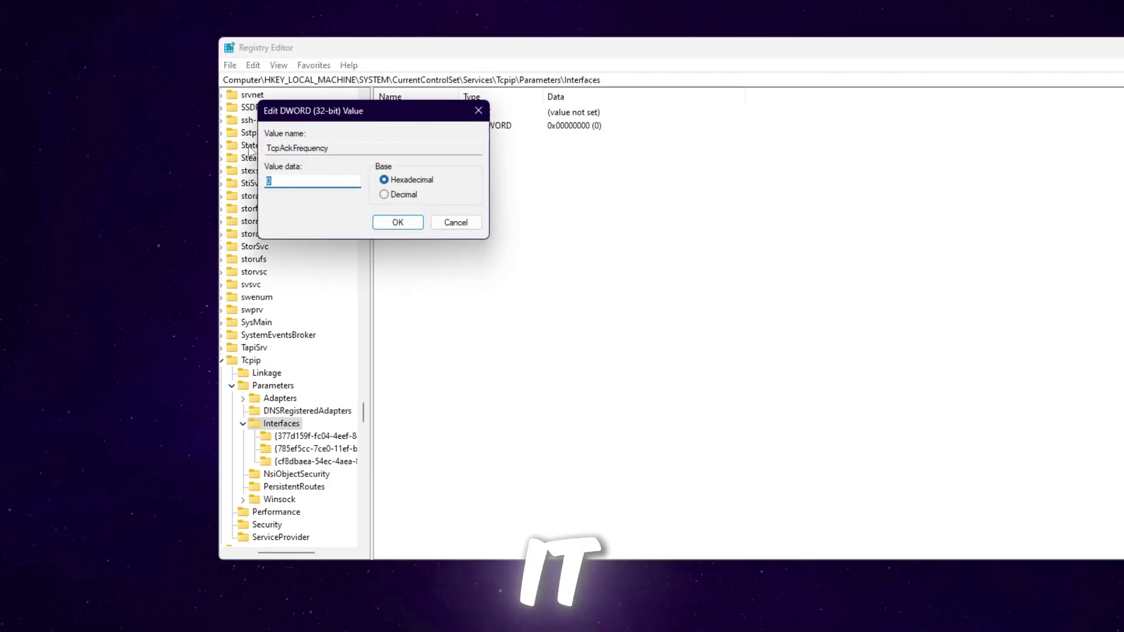
{"action": "type", "text": "1"}
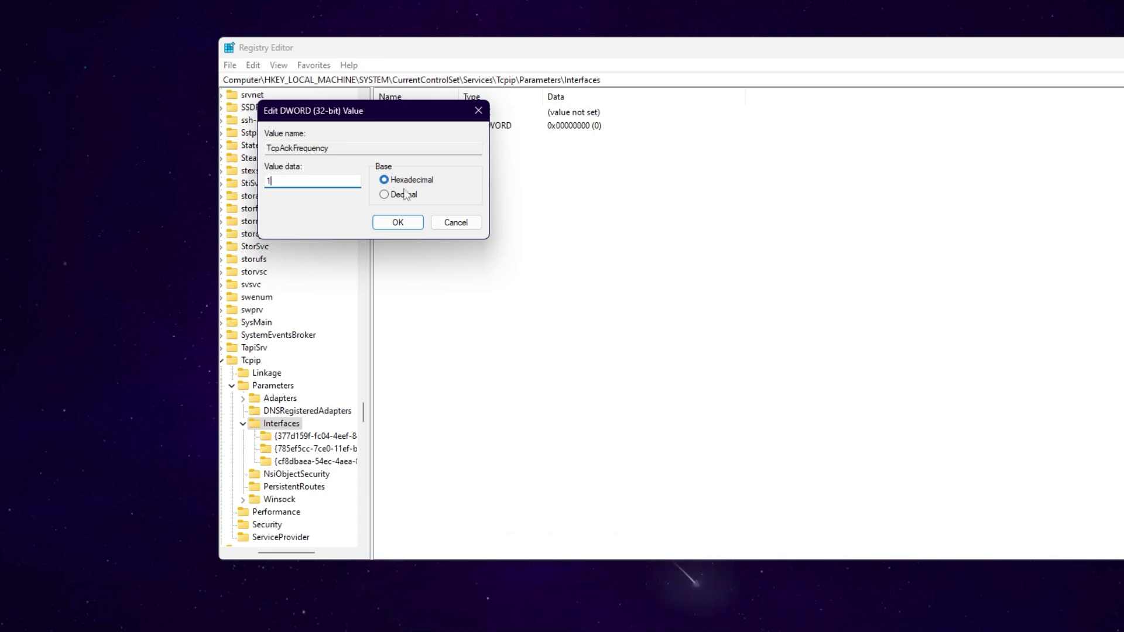
{"action": "left_click", "coordinate": [398, 224]}
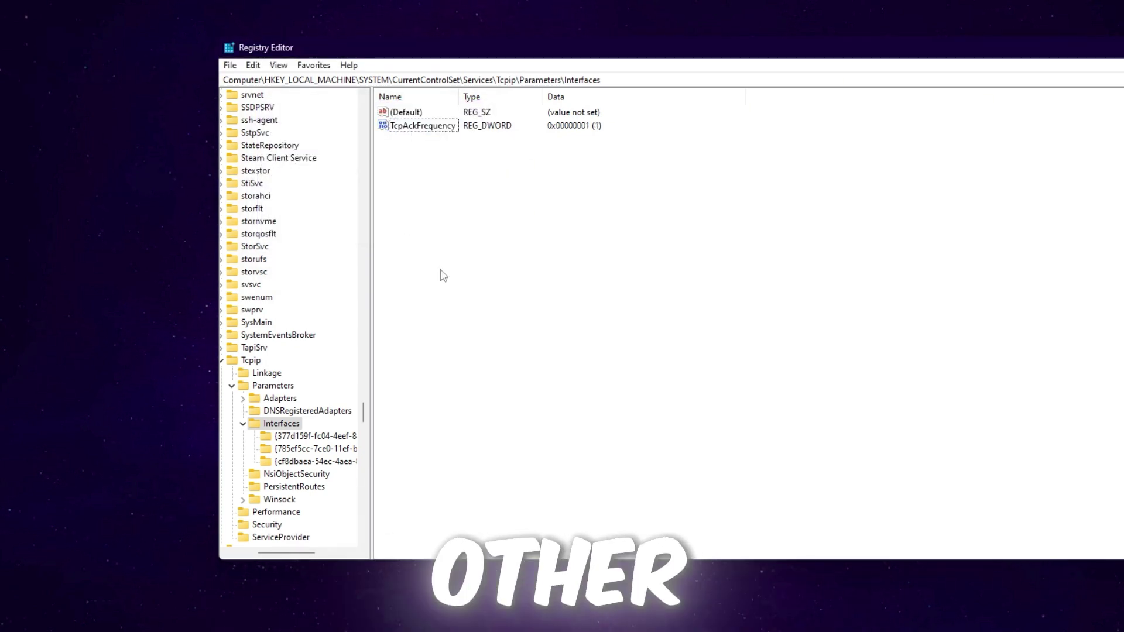
- Create a second DWORD (32-bit) value named TCPNoDelay in the Interfaces key
{"action": "right_click", "coordinate": [434, 171]}
{"action": "mouse_move", "coordinate": [466, 179]}
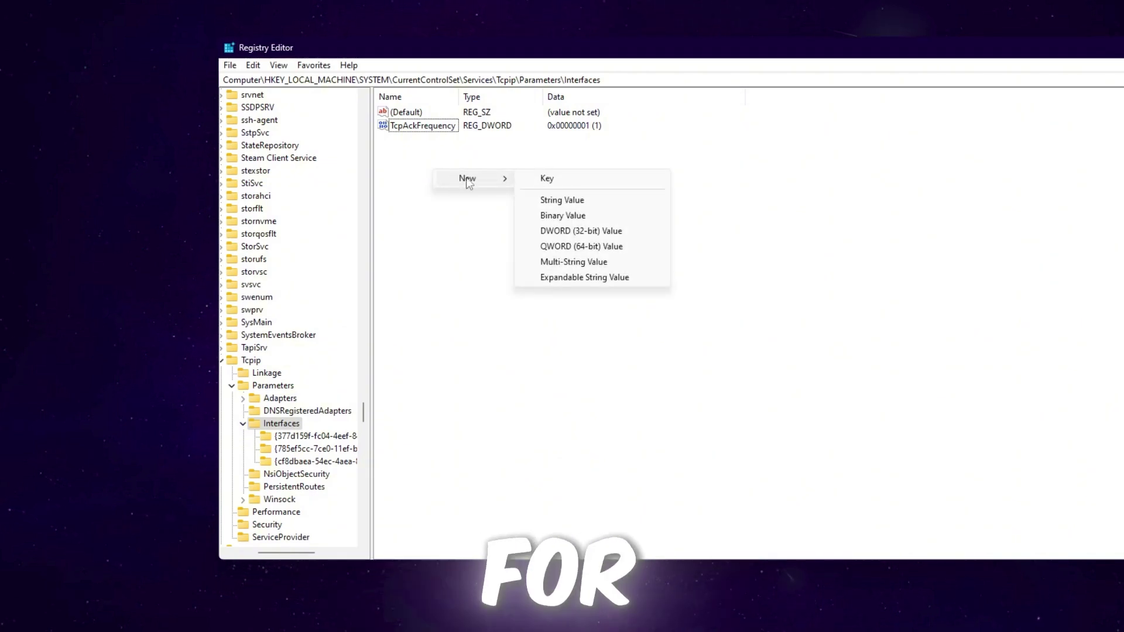
{"action": "left_click", "coordinate": [559, 232]}
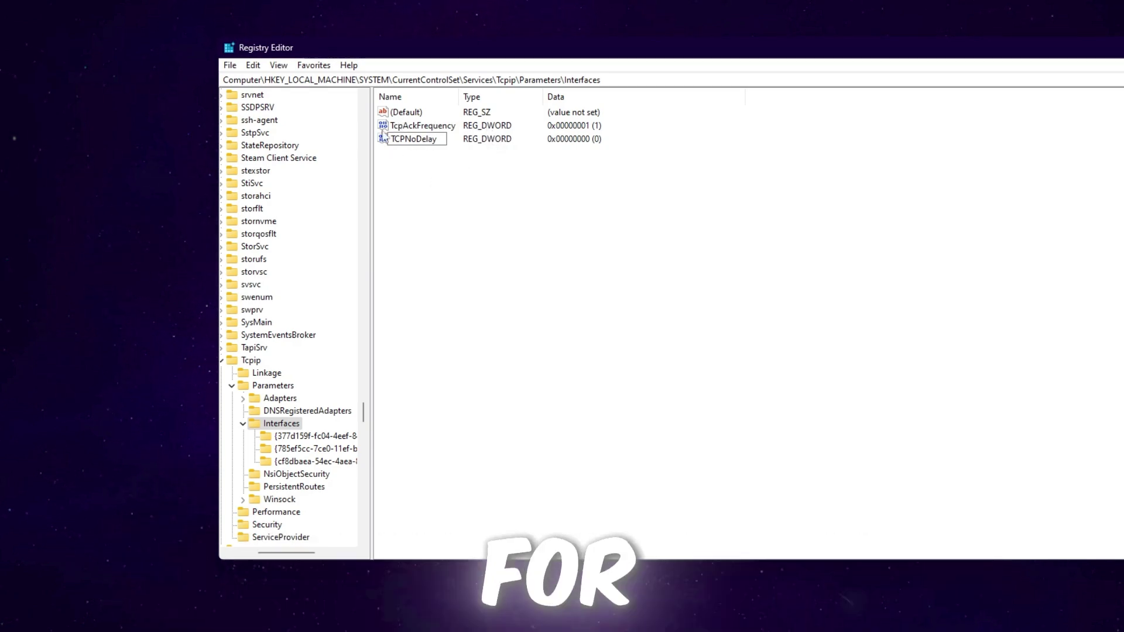
{"action": "key", "text": "Return"}
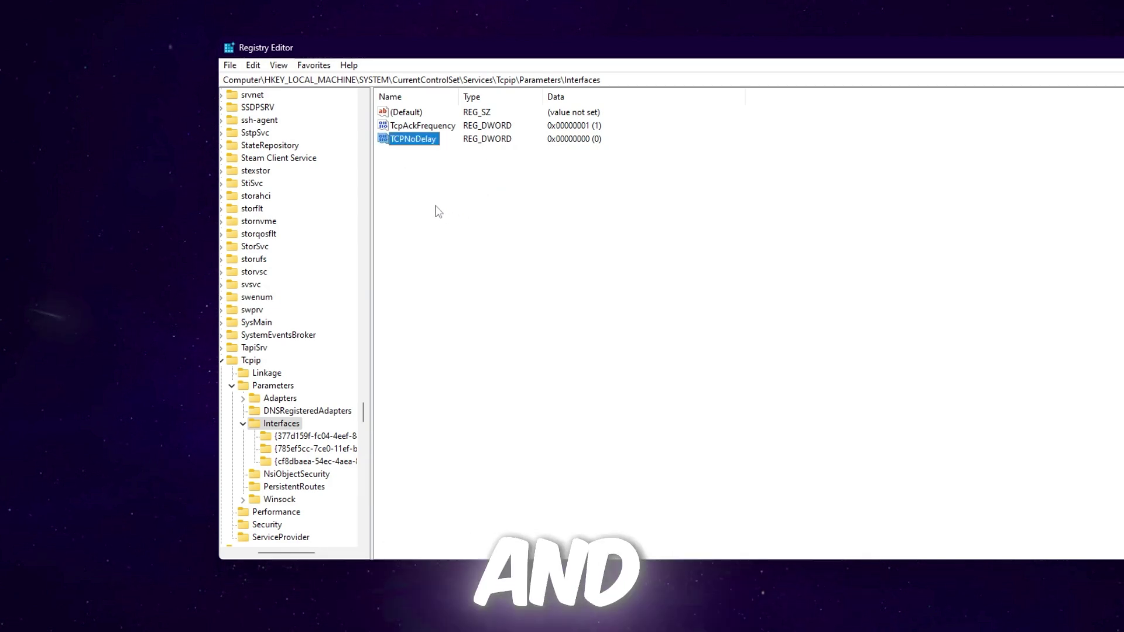
- Set the value data of TCPNoDelay to 1 in hexadecimal
{"action": "double_click", "coordinate": [412, 141]}
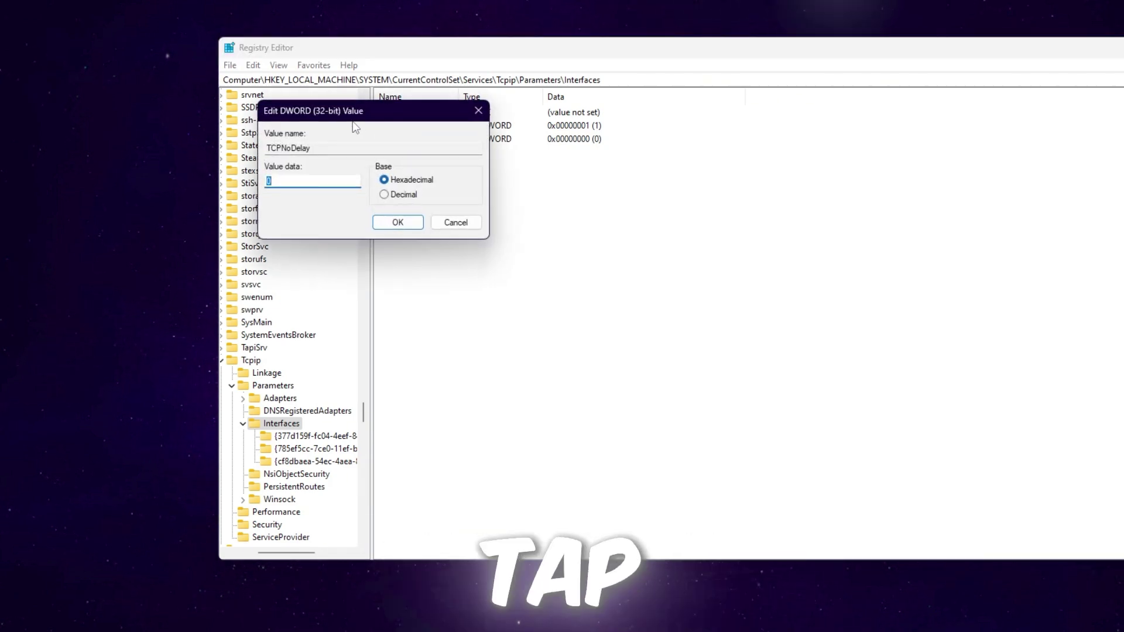
{"action": "left_click_drag", "start_coordinate": [299, 111], "coordinate": [547, 174]}
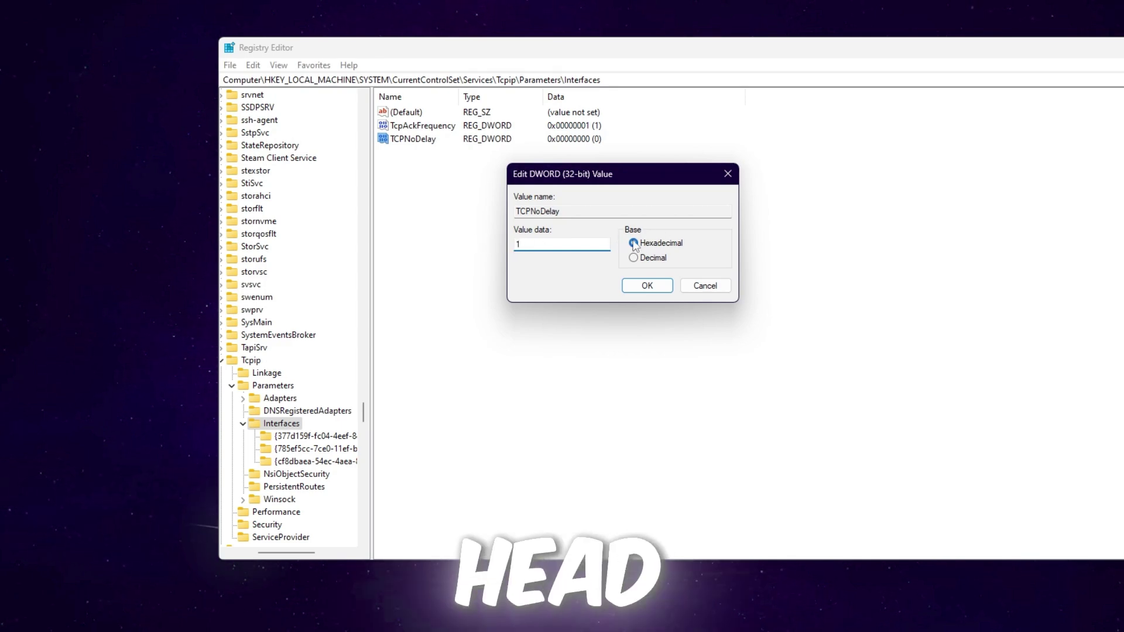
{"action": "left_click", "coordinate": [653, 289]}
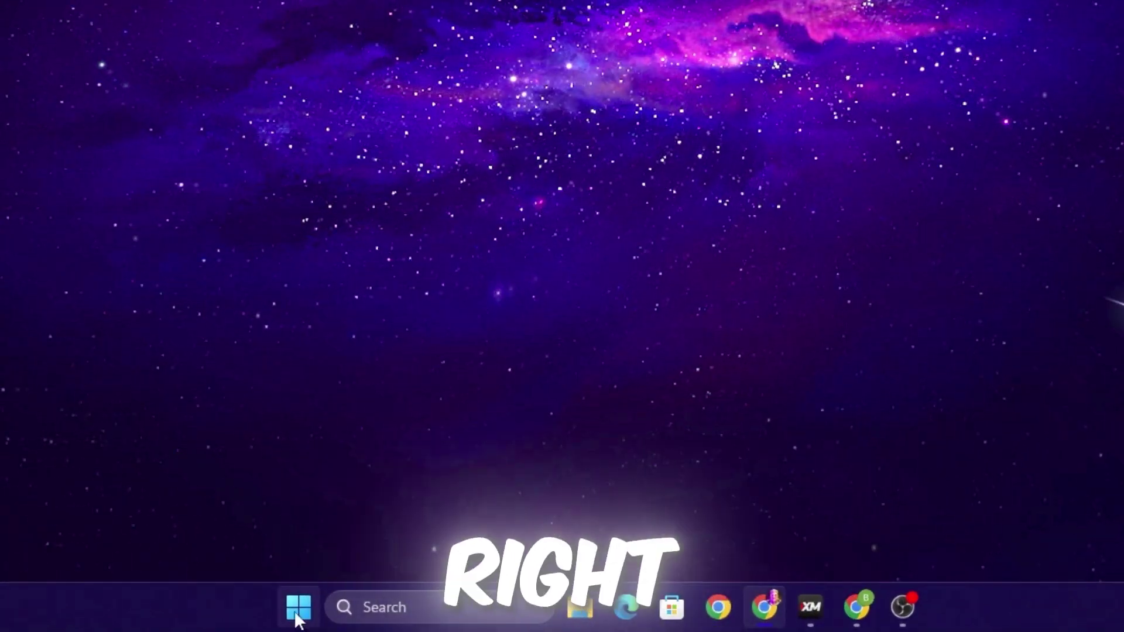
- Open the advanced properties of the Ethernet adapter's Realtek Gaming 2.5GbE Family Controller from the Windows network settings
{"action": "right_click", "coordinate": [298, 619]}
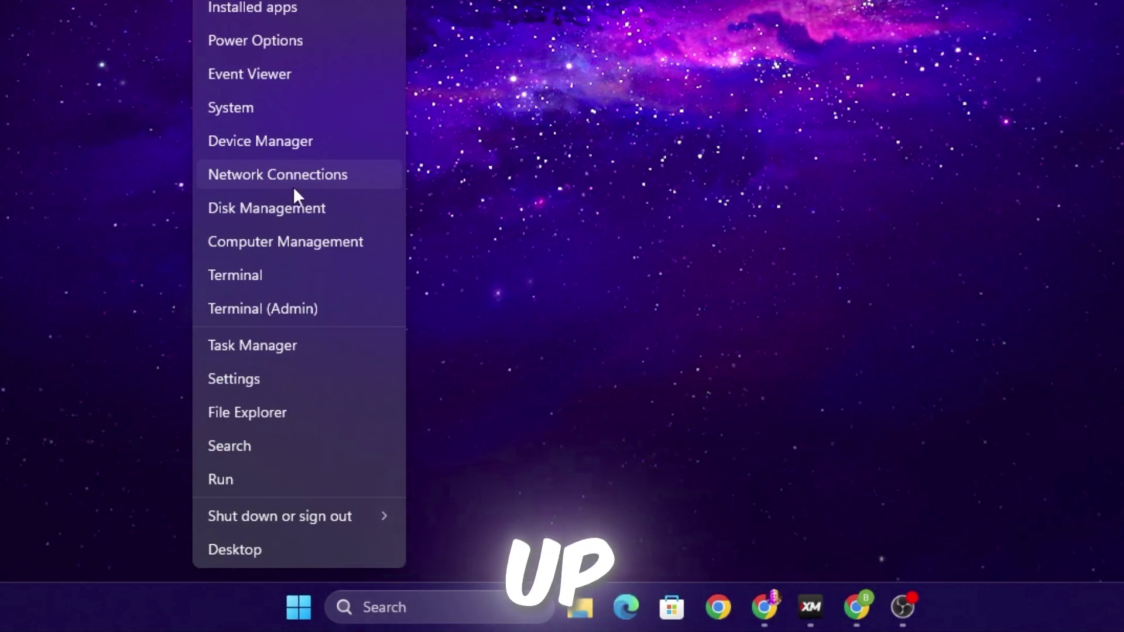
{"action": "left_click", "coordinate": [289, 184]}
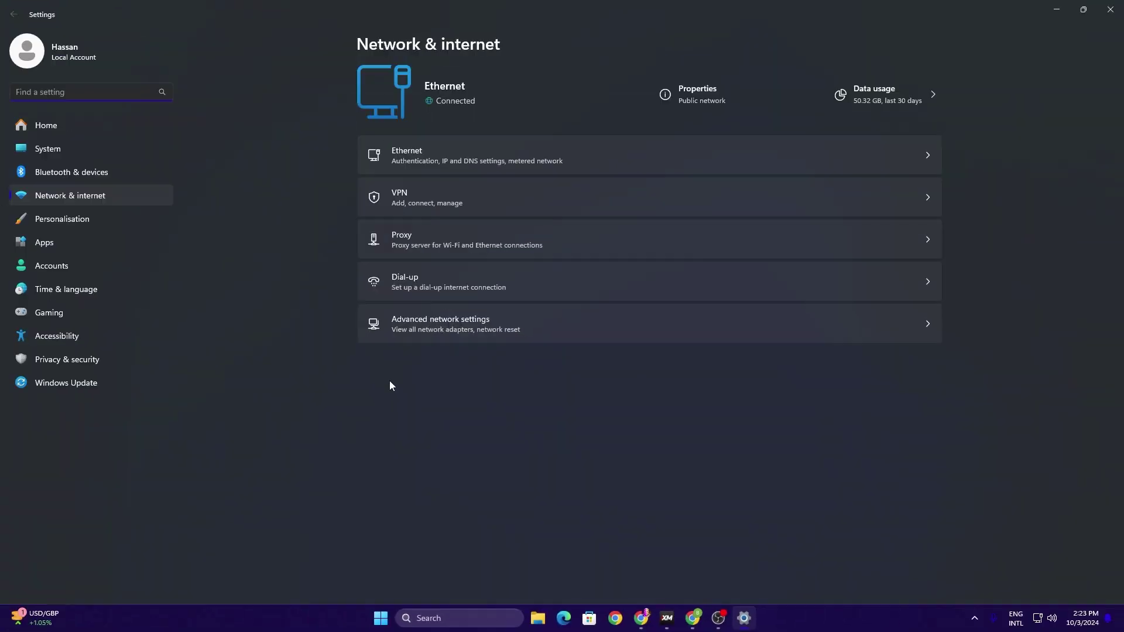
{"action": "left_click", "coordinate": [518, 325]}
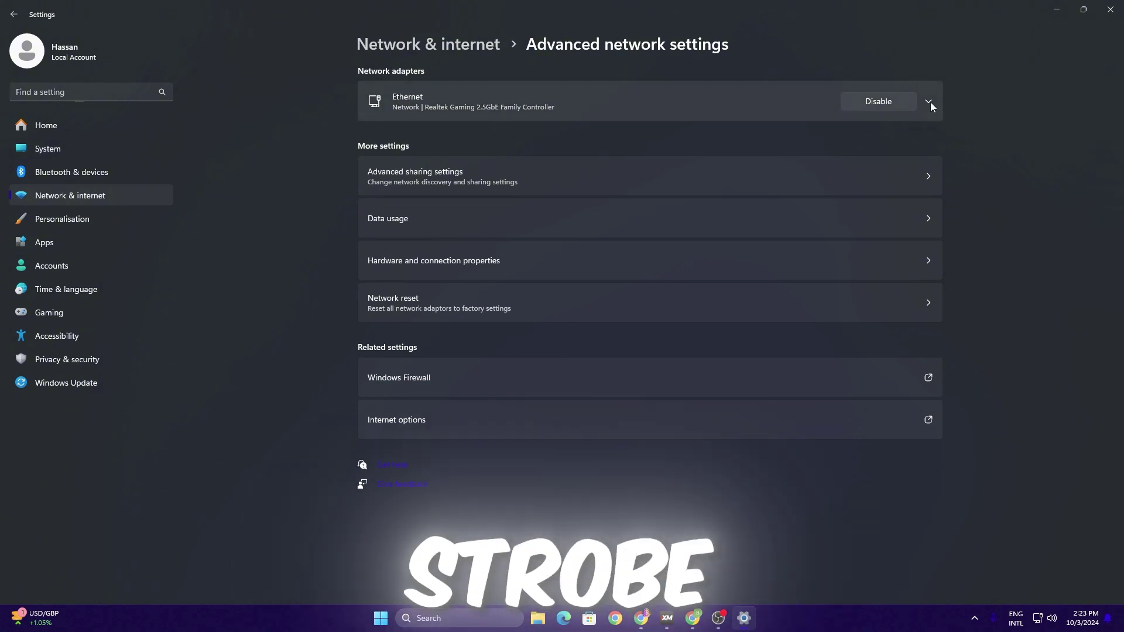
{"action": "left_click", "coordinate": [929, 103]}
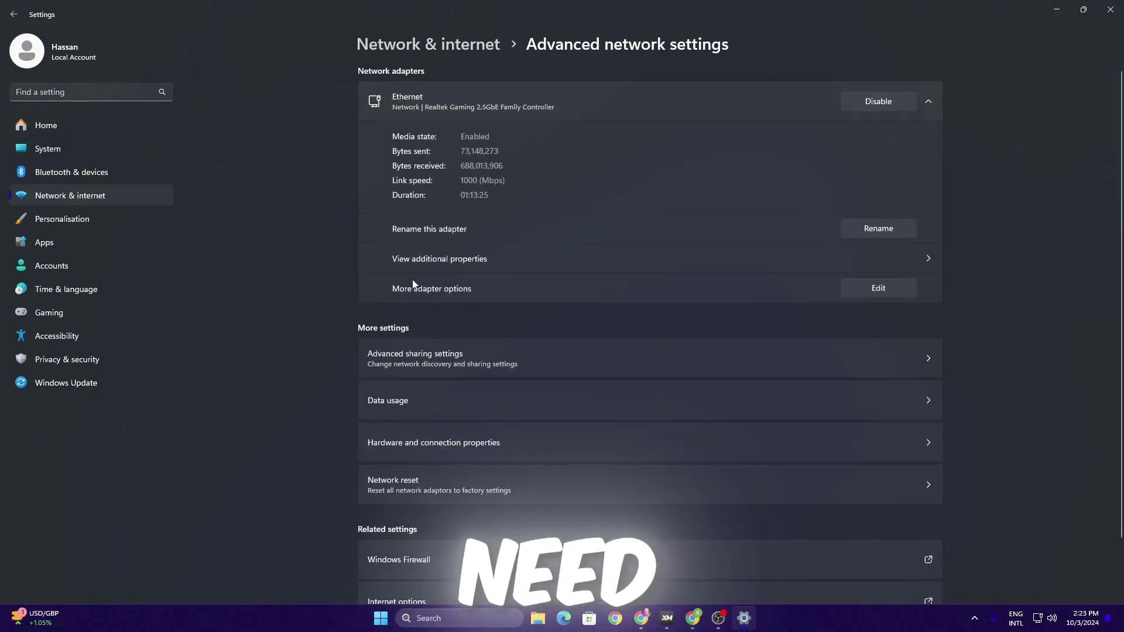
{"action": "left_click", "coordinate": [873, 286]}
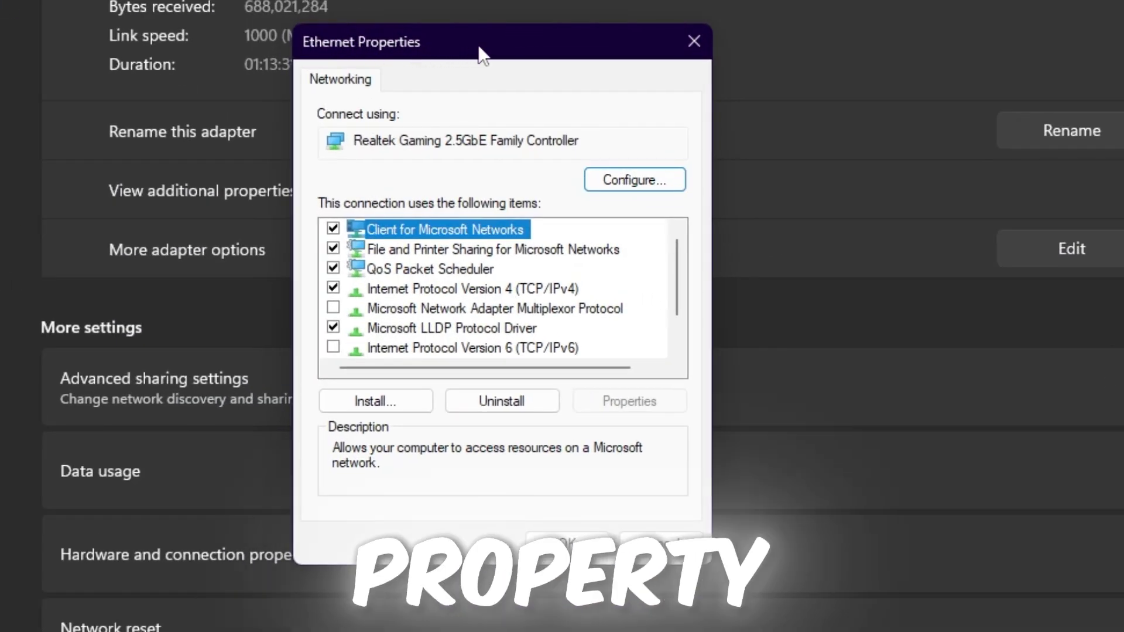
{"action": "left_click", "coordinate": [644, 178]}
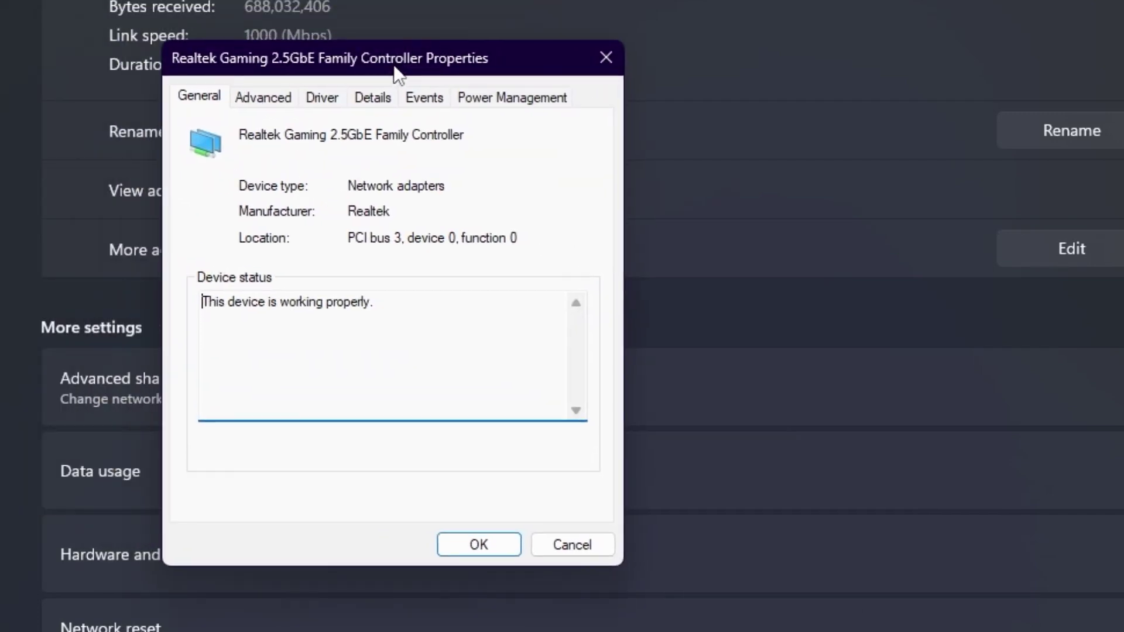
{"action": "left_click", "coordinate": [257, 98]}
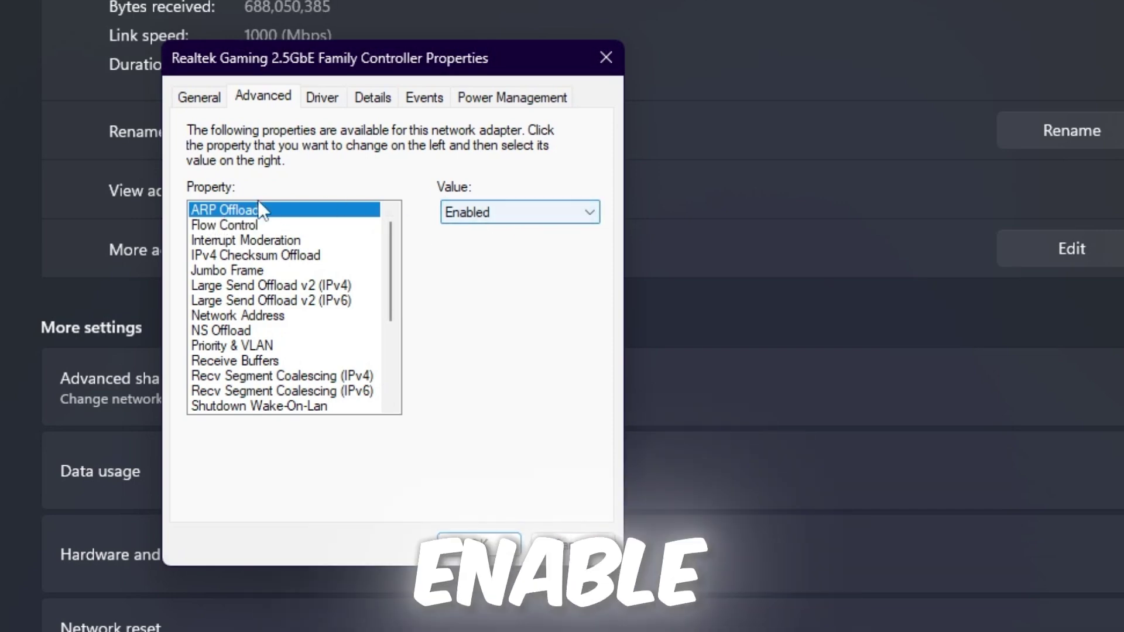
- Check the adapter's values for Flow Control, Interrupt Moderation, NS Offload, Receive Buffers, Shutdown Wake-On-Lan and Speed & Duplex
{"action": "left_click", "coordinate": [219, 226]}
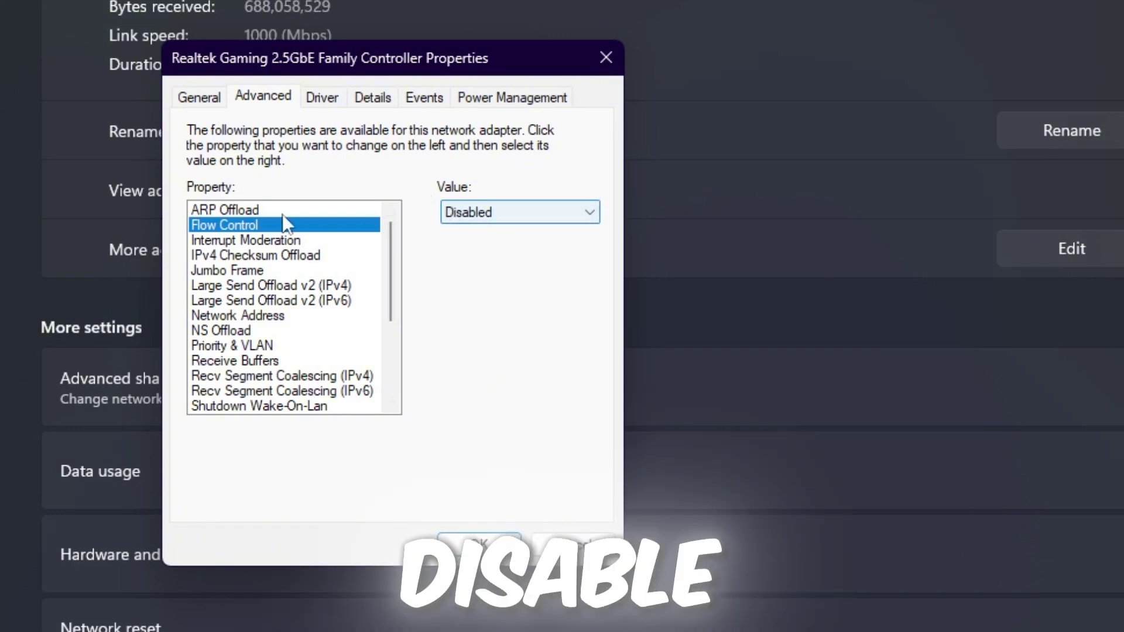
{"action": "left_click", "coordinate": [226, 240]}
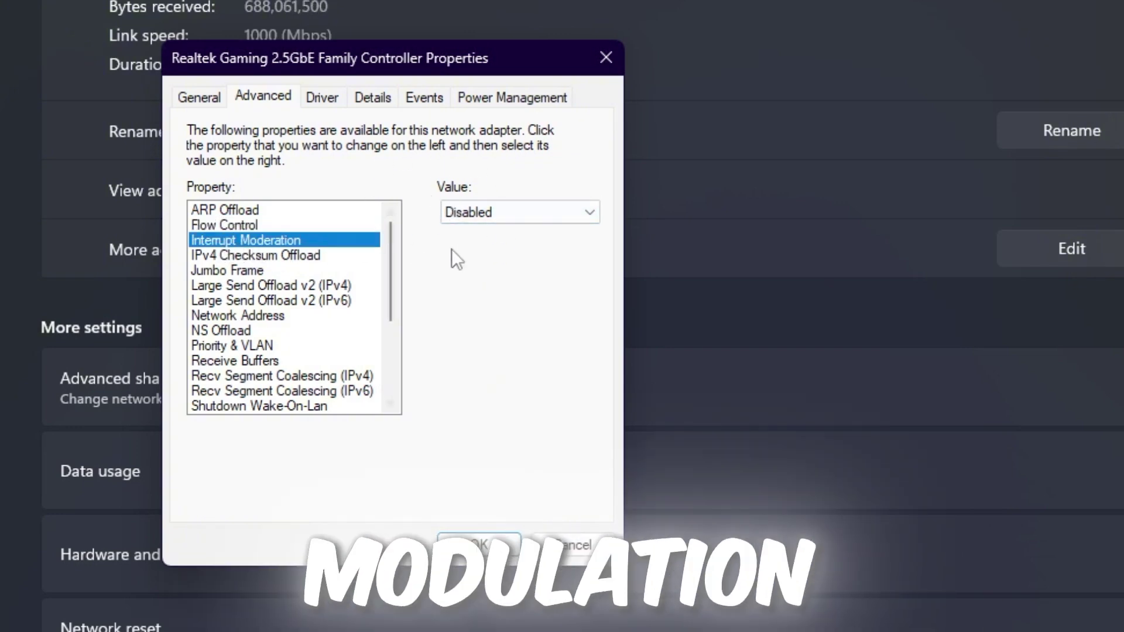
{"action": "left_click", "coordinate": [224, 330]}
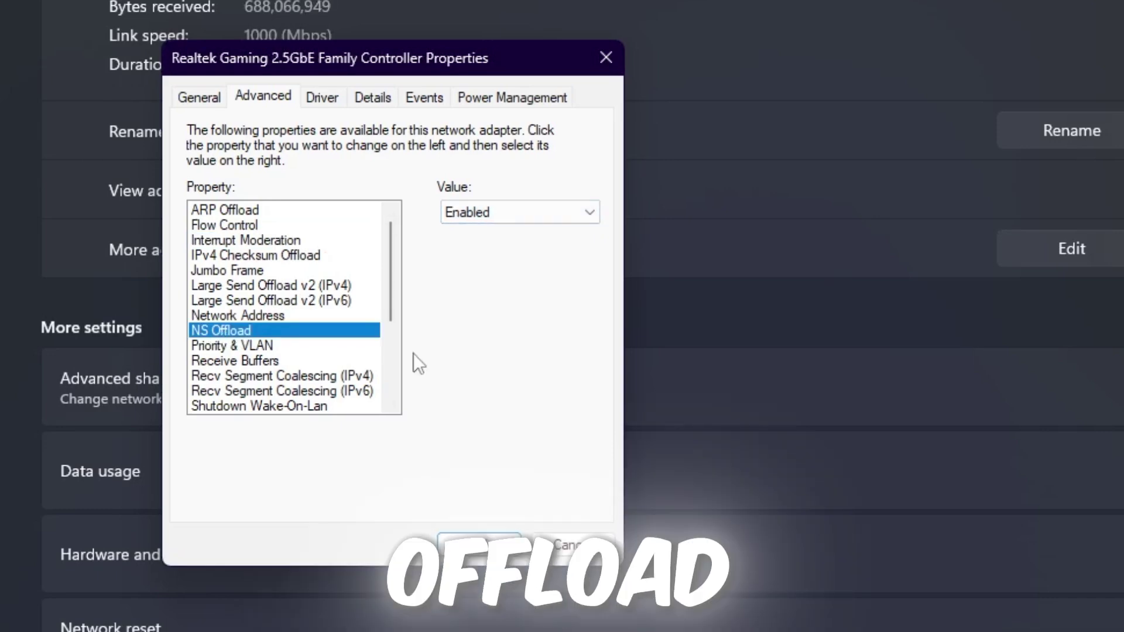
{"action": "scroll", "coordinate": [320, 295], "scroll_direction": "down", "scroll_amount": 1}
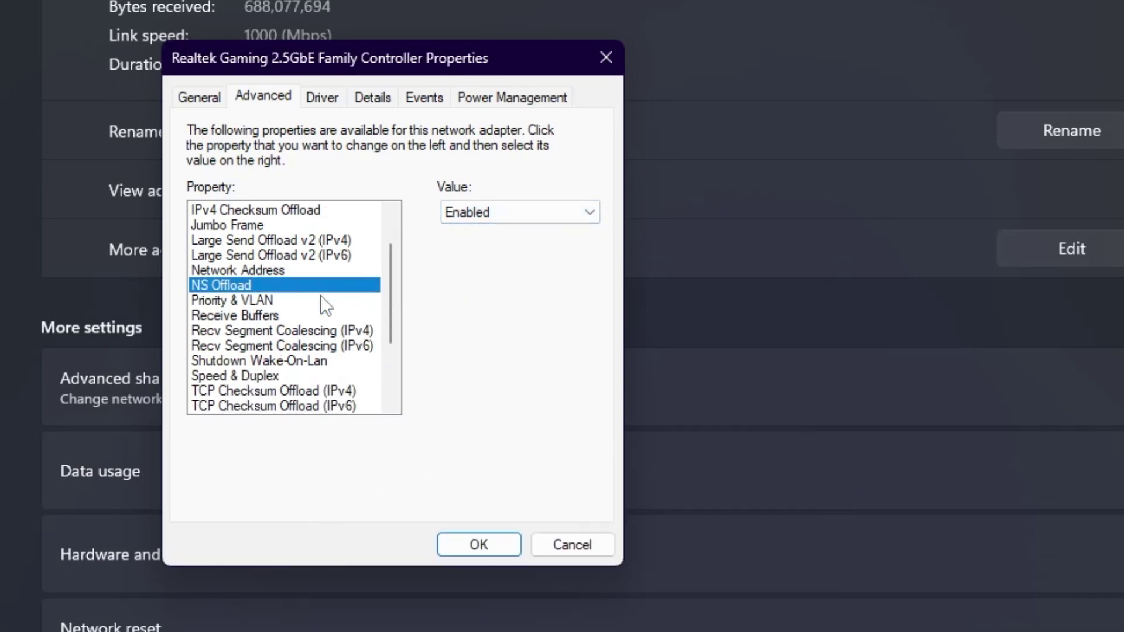
{"action": "left_click", "coordinate": [222, 315]}
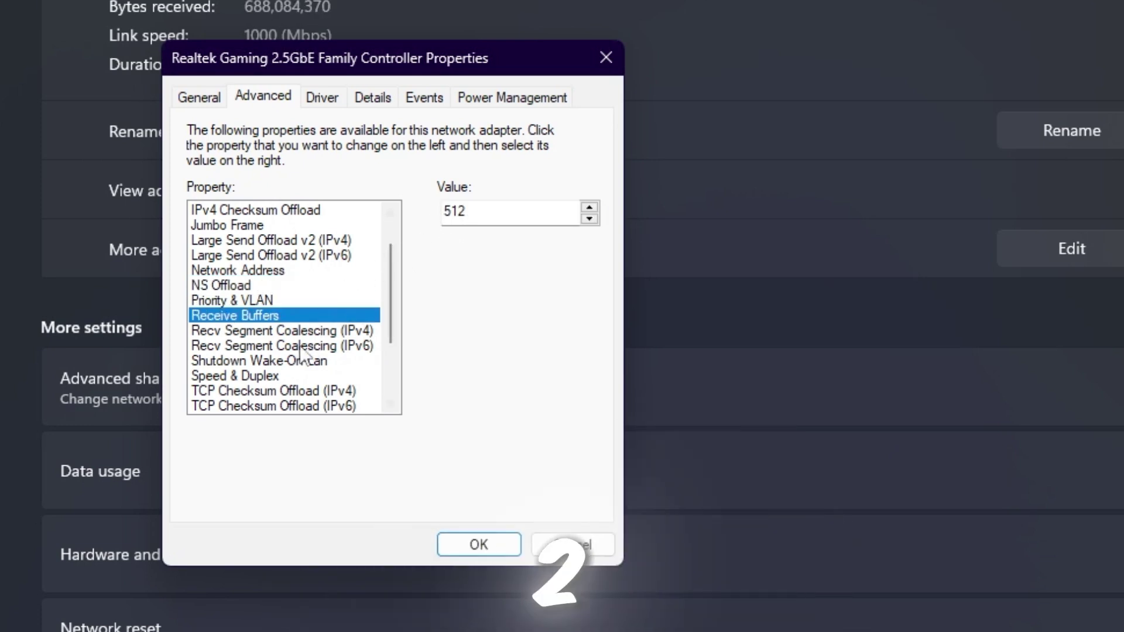
{"action": "left_click", "coordinate": [252, 360]}
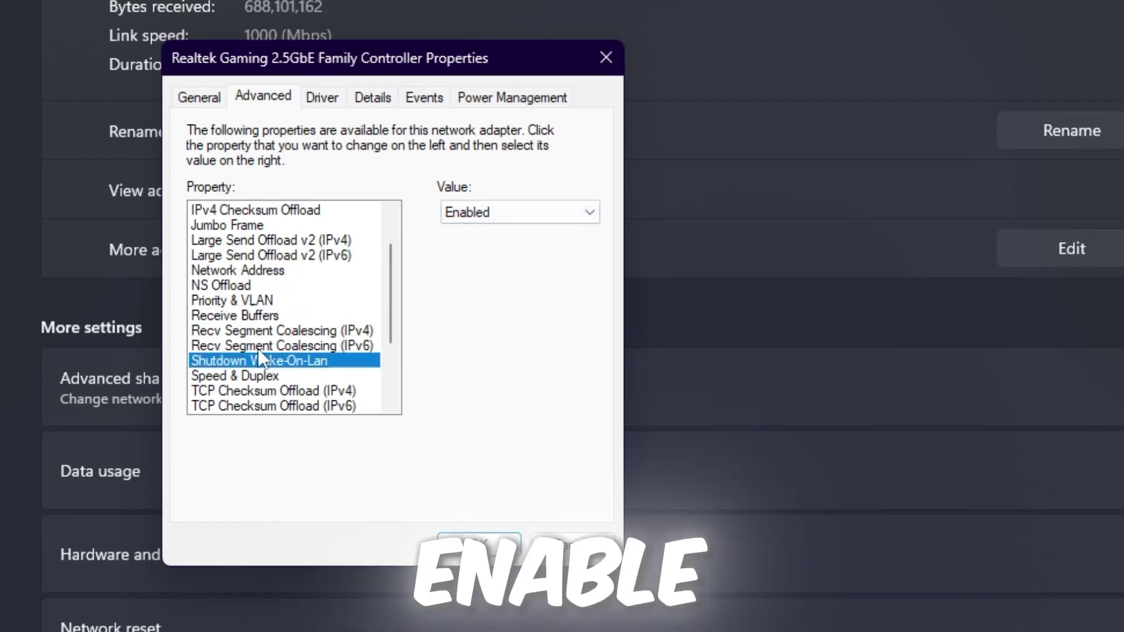
{"action": "left_click", "coordinate": [237, 377]}
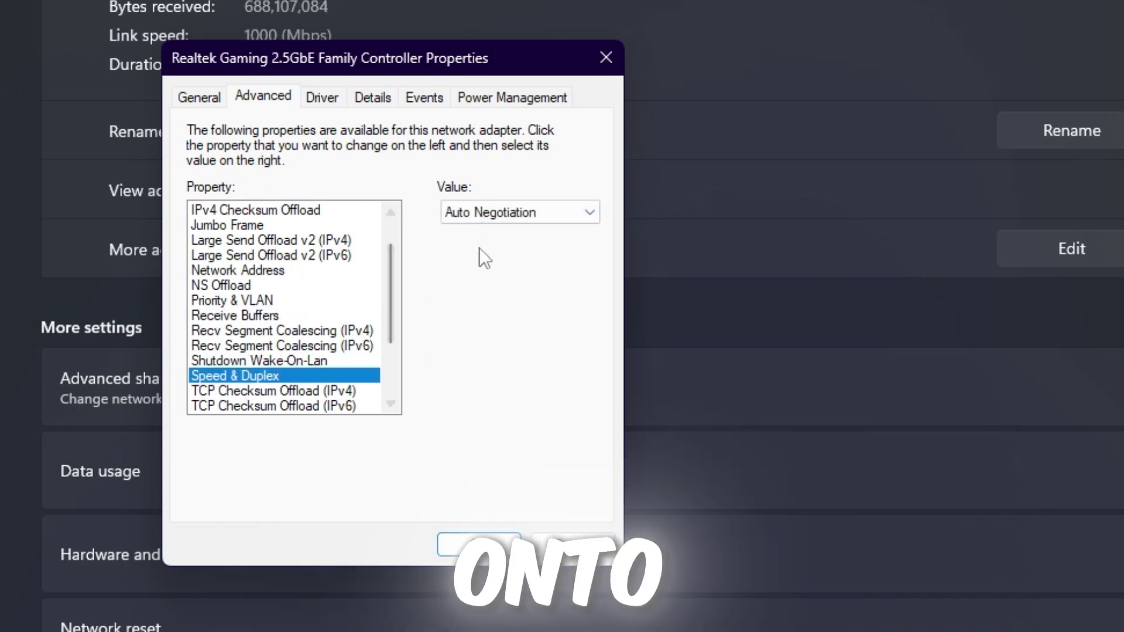
- Check the adapter's Transmit Buffers, Wake on Magic Packet and WOL & Shutdown Link Speed values, then accept the properties and close Settings
{"action": "scroll", "coordinate": [309, 267], "scroll_direction": "down", "scroll_amount": 3}
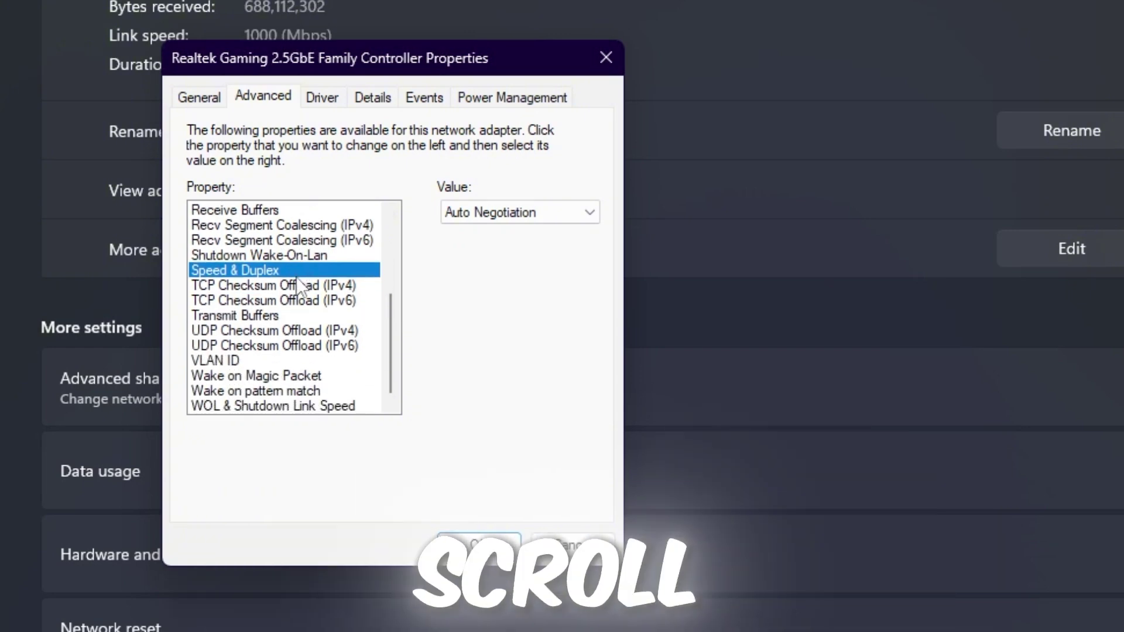
{"action": "left_click", "coordinate": [223, 314]}
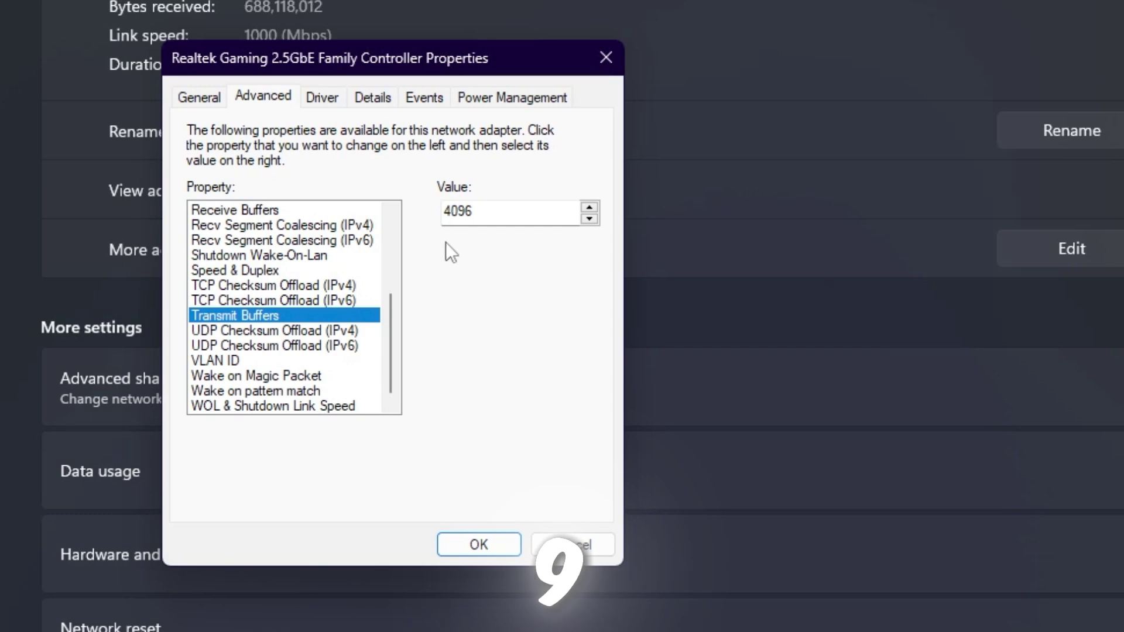
{"action": "left_click", "coordinate": [227, 376]}
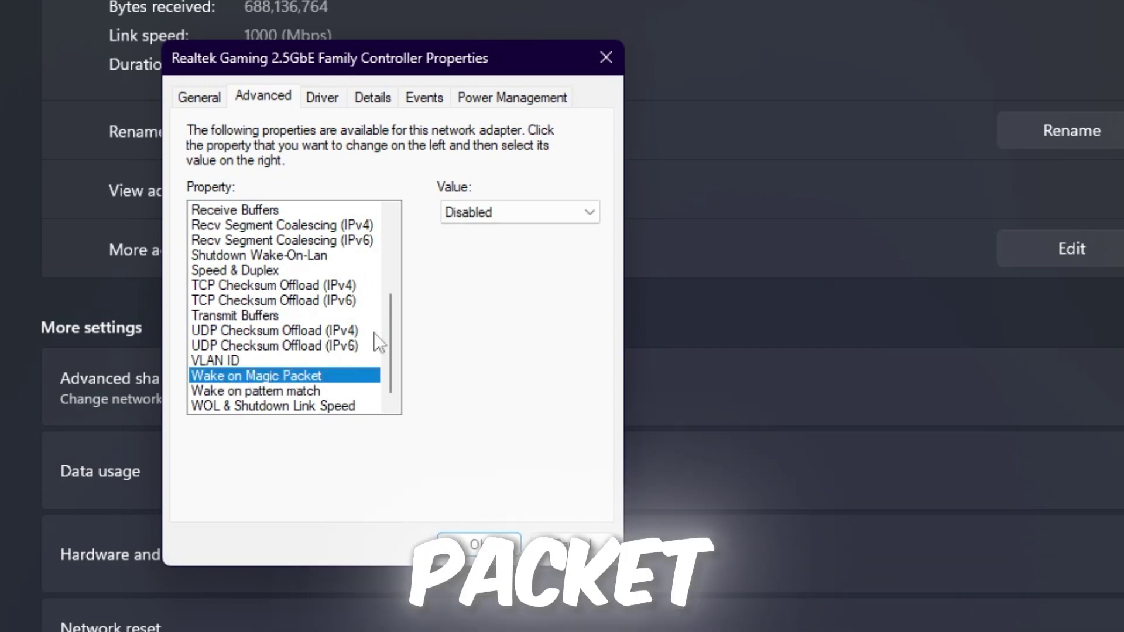
{"action": "left_click", "coordinate": [224, 406]}
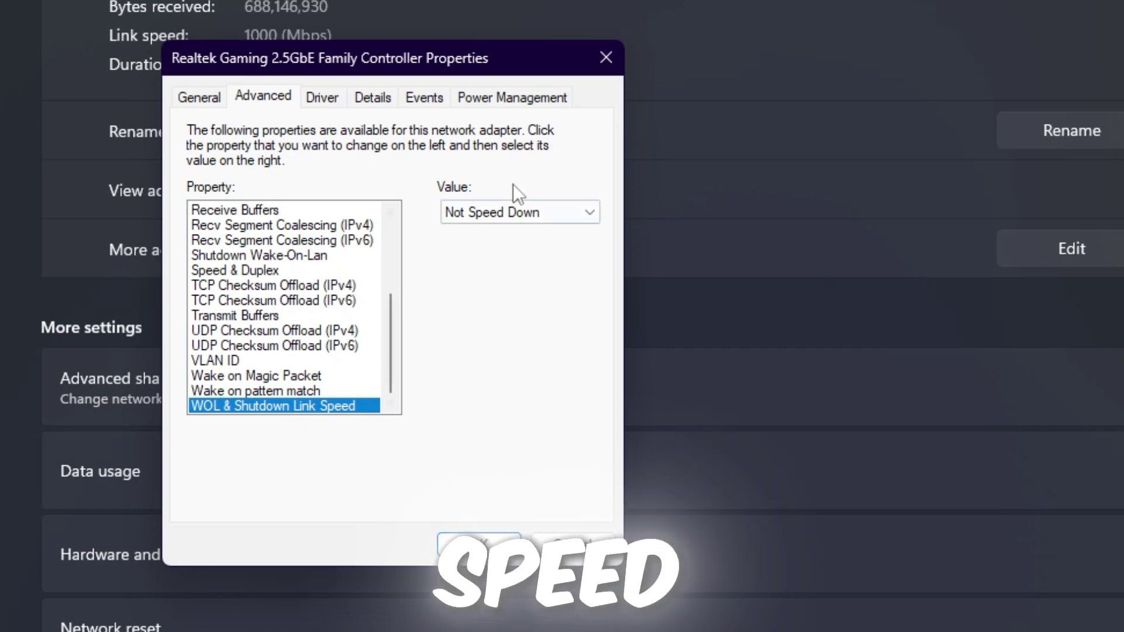
{"action": "left_click", "coordinate": [490, 542]}
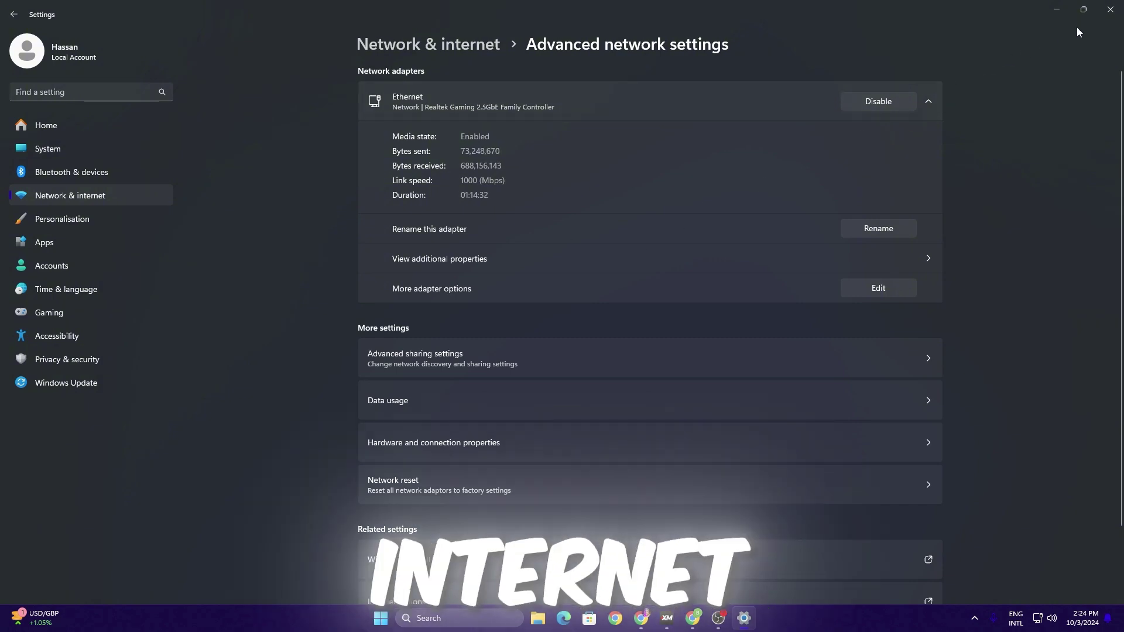
{"action": "left_click", "coordinate": [1111, 9]}
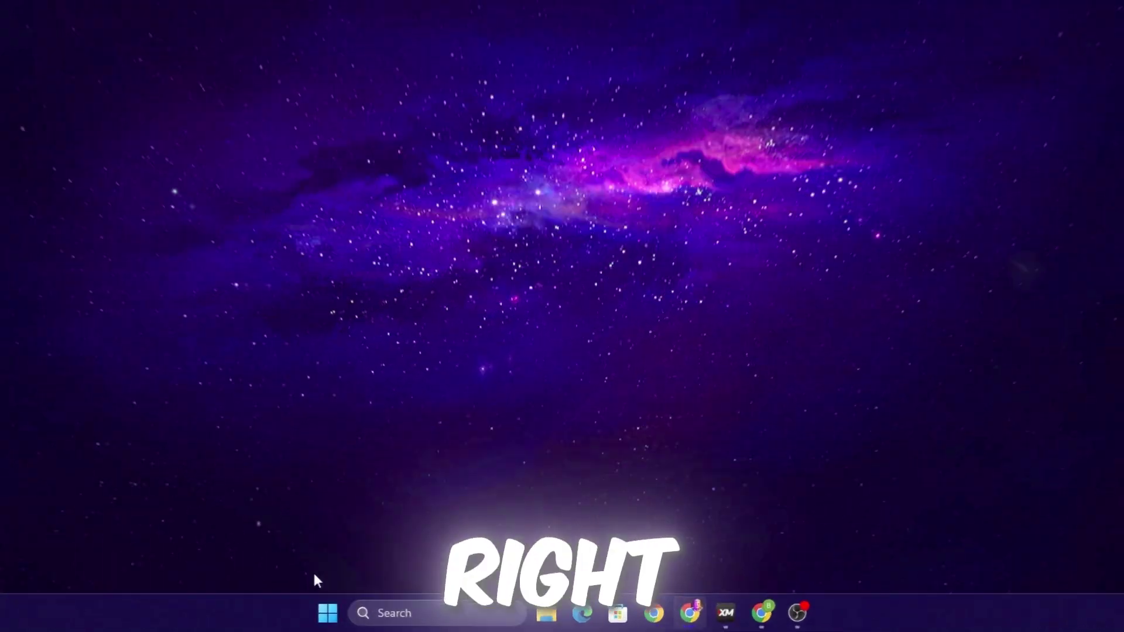
- Set the Windows visual effects to Adjust for best performance in the advanced system settings' Performance Options
{"action": "right_click", "coordinate": [393, 618]}
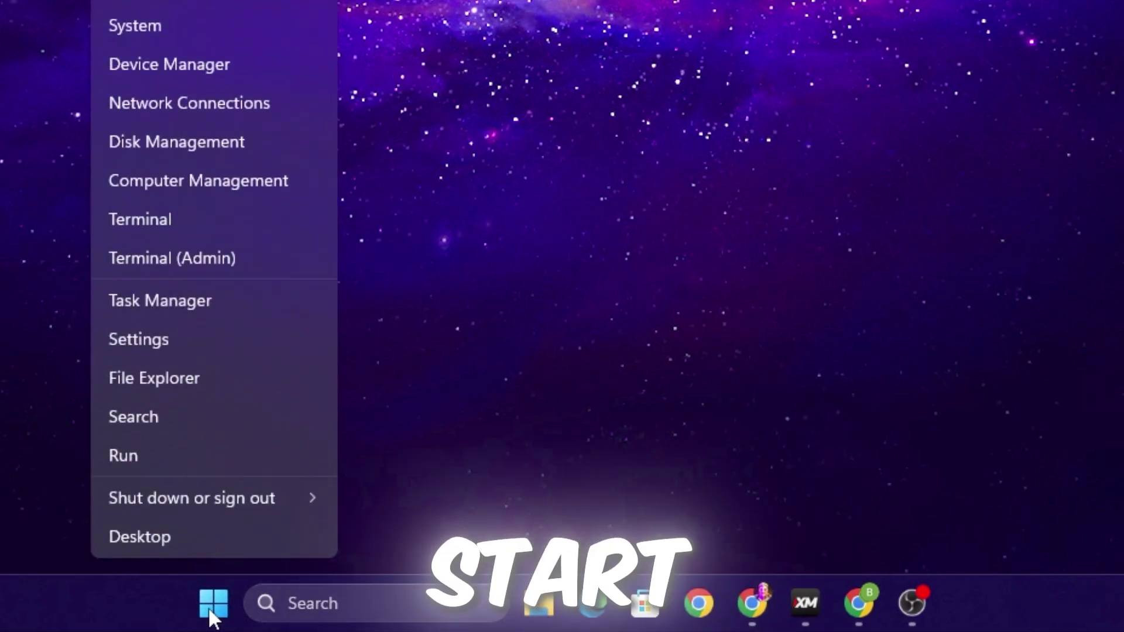
{"action": "left_click", "coordinate": [182, 32]}
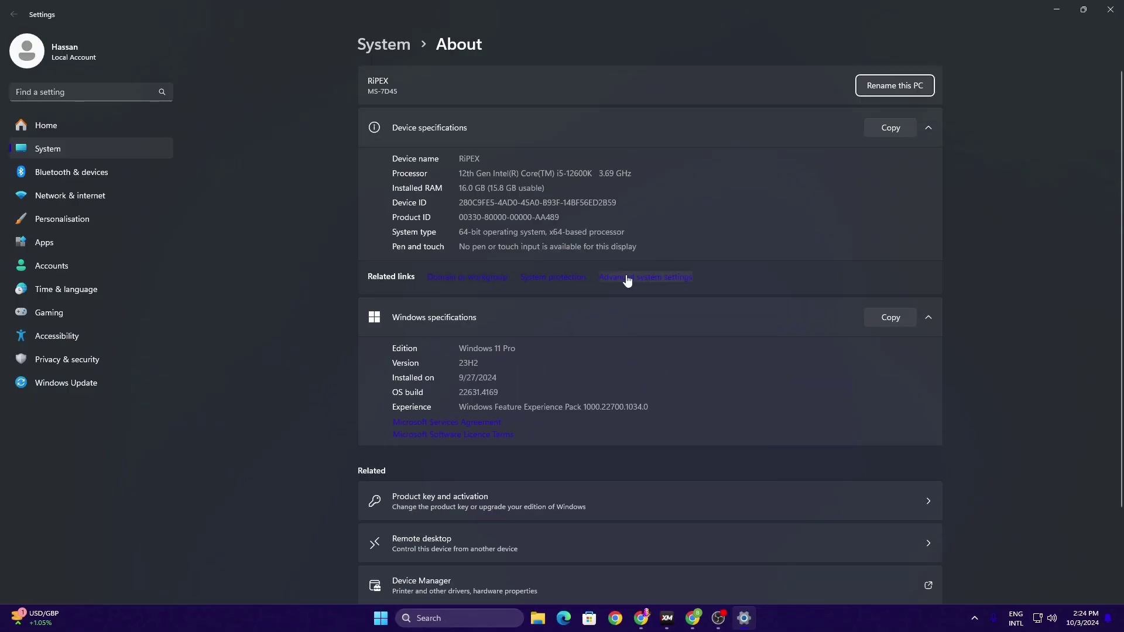
{"action": "left_click", "coordinate": [691, 72]}
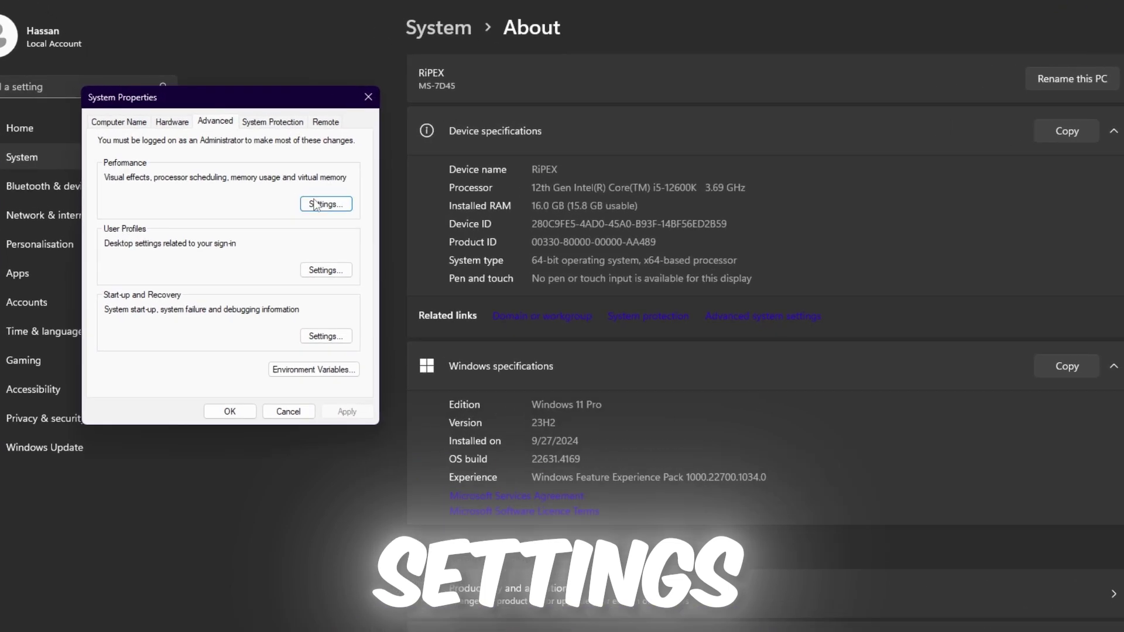
{"action": "left_click", "coordinate": [293, 186]}
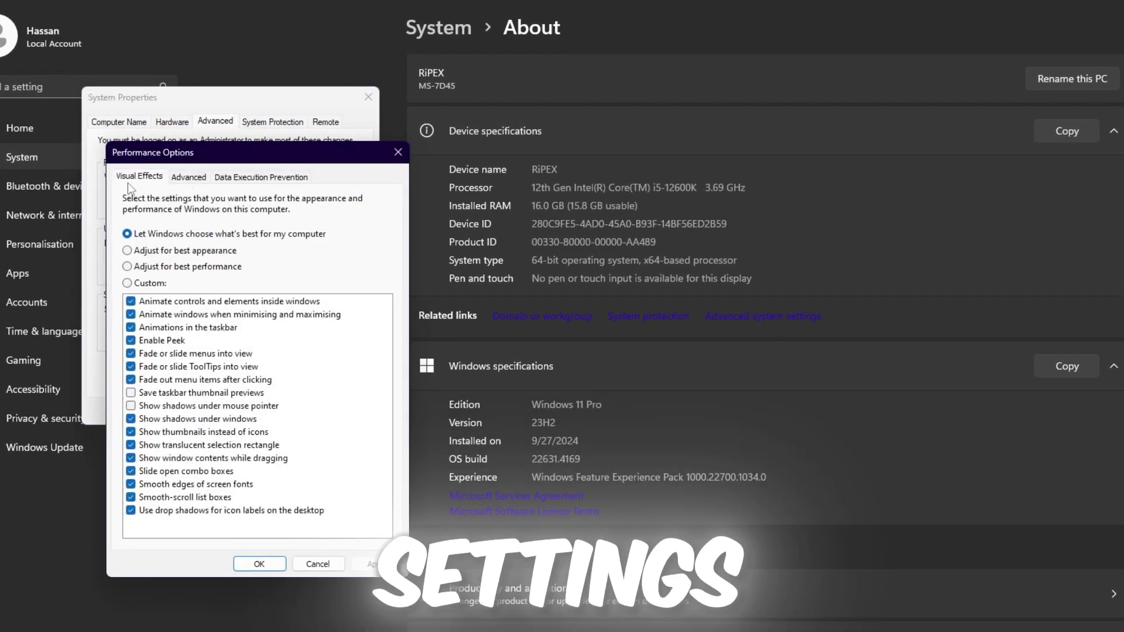
{"action": "left_click", "coordinate": [156, 267]}
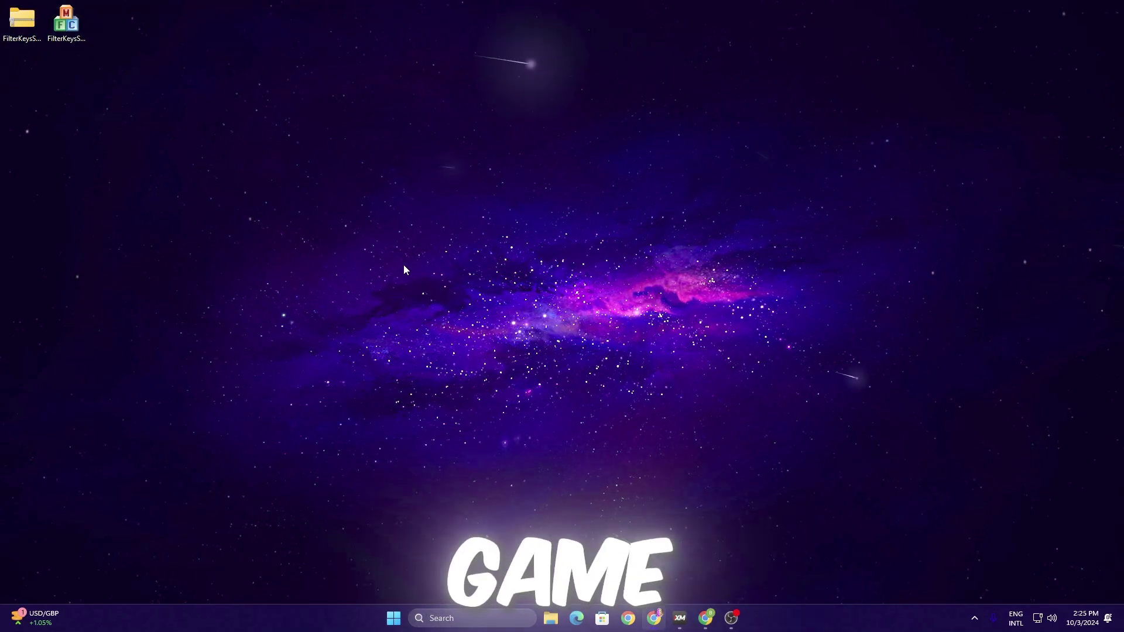
- Open the local app data folder by running %localappdata%
{"action": "key", "text": "super+r"}
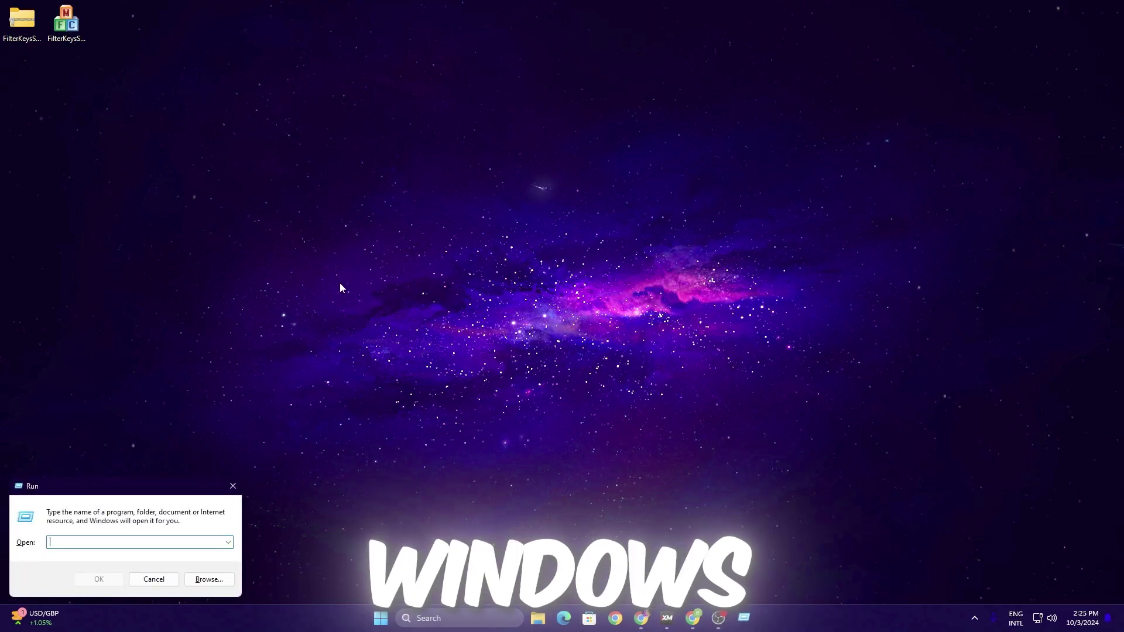
{"action": "left_click_drag", "start_coordinate": [134, 489], "coordinate": [603, 245]}
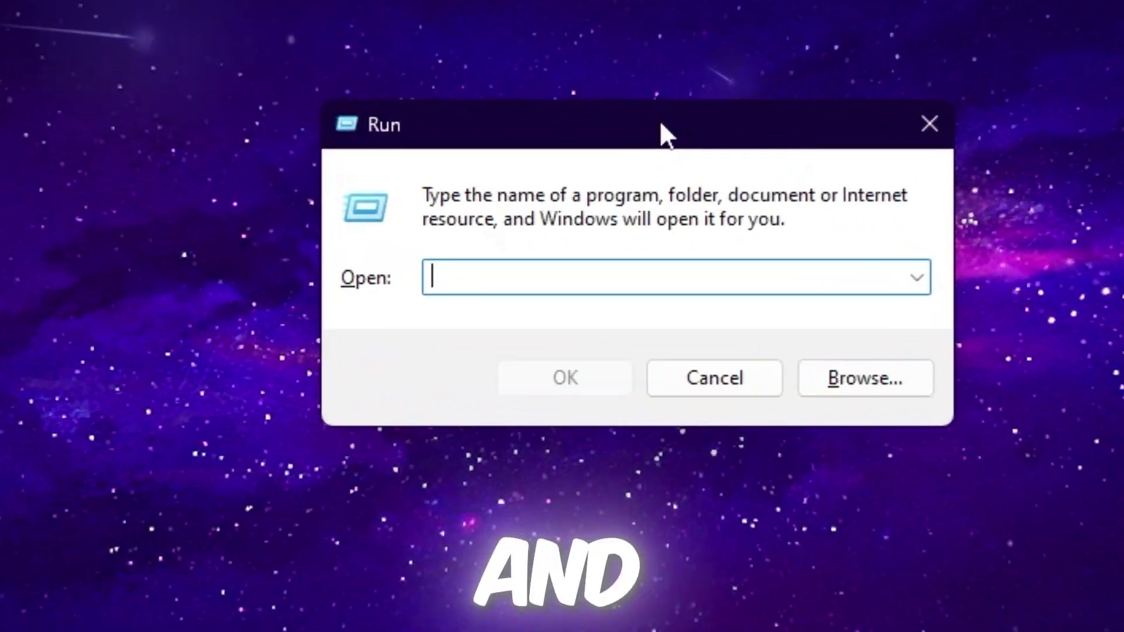
{"action": "type", "text": "%loca"}
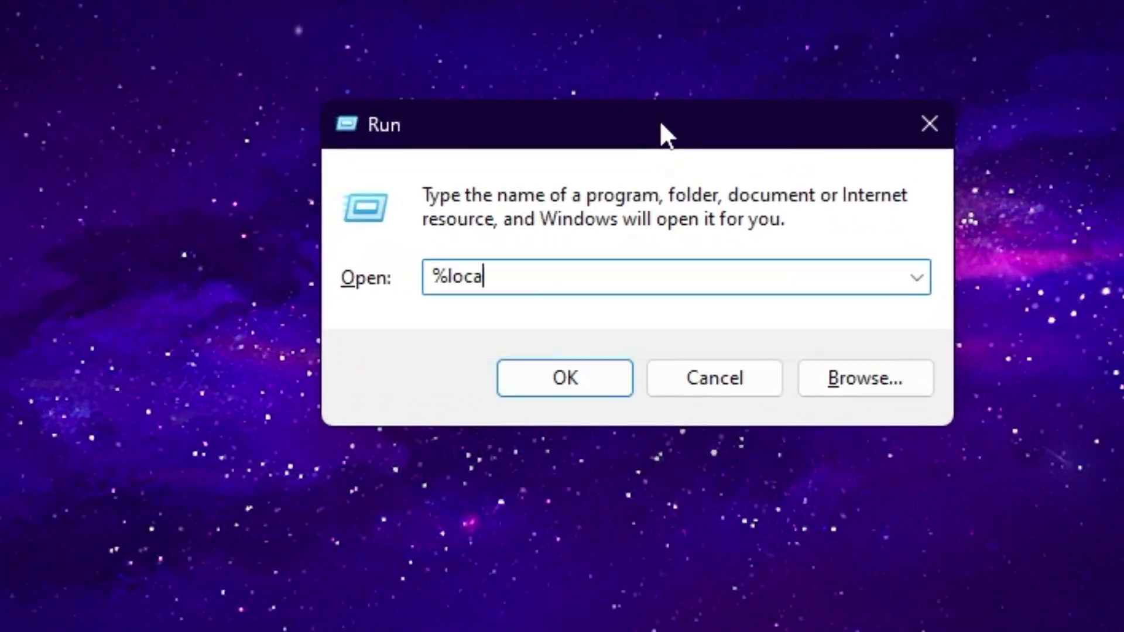
{"action": "type", "text": "lappdata%"}
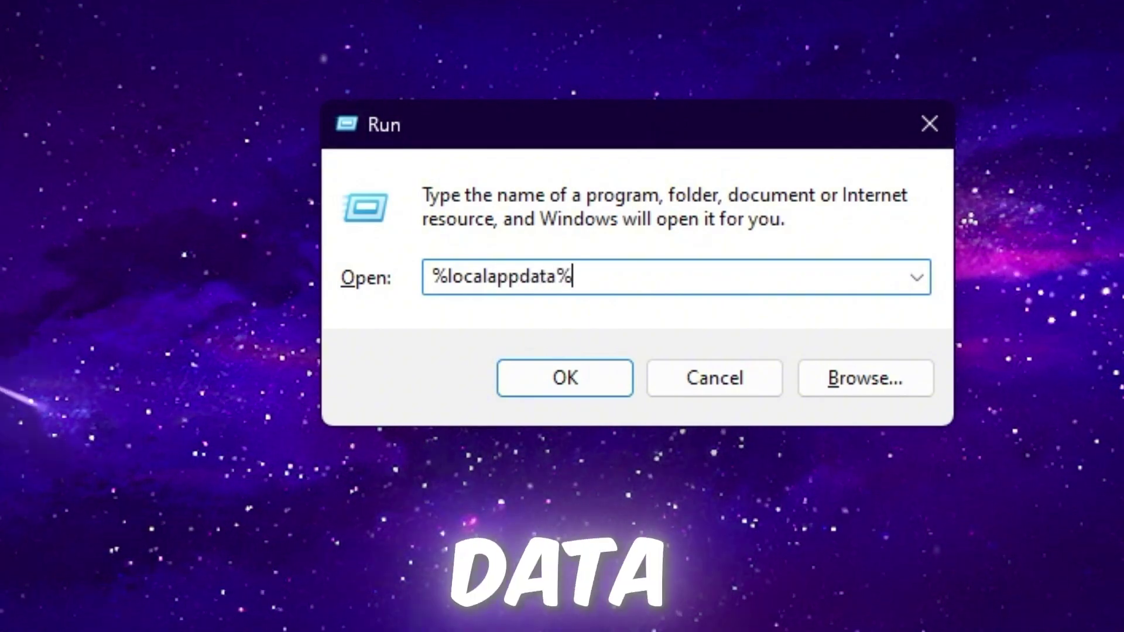
{"action": "key", "text": "ctrl+a"}
{"action": "key", "text": "Return"}
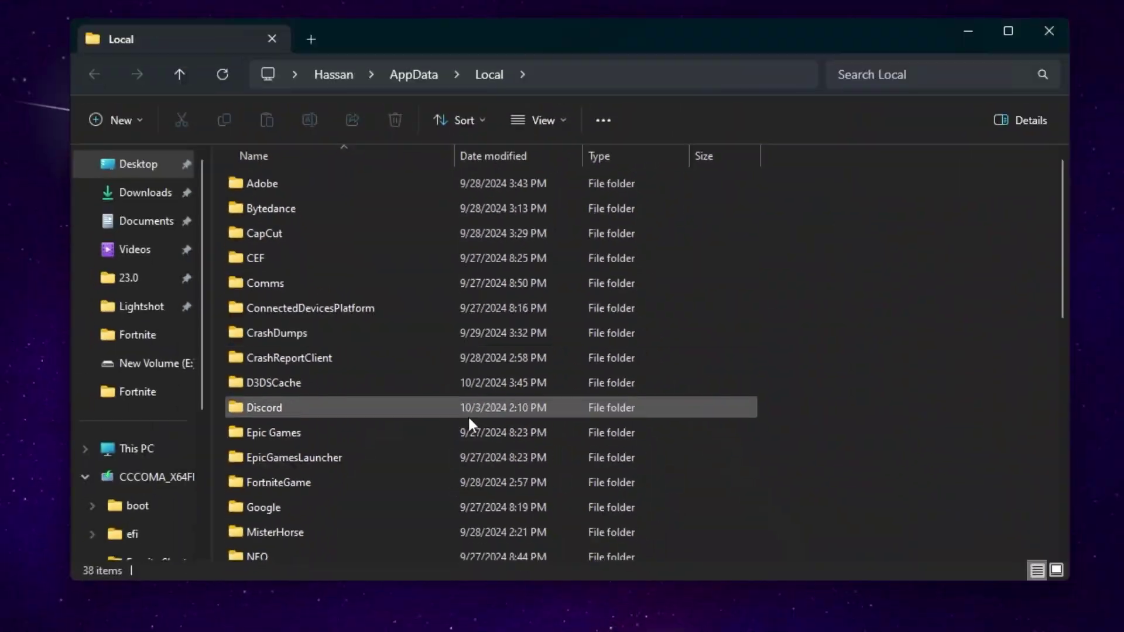
- Go to the WindowsClient configuration folder under FortniteGame > Saved > Config
{"action": "double_click", "coordinate": [297, 482]}
{"action": "double_click", "coordinate": [271, 189]}
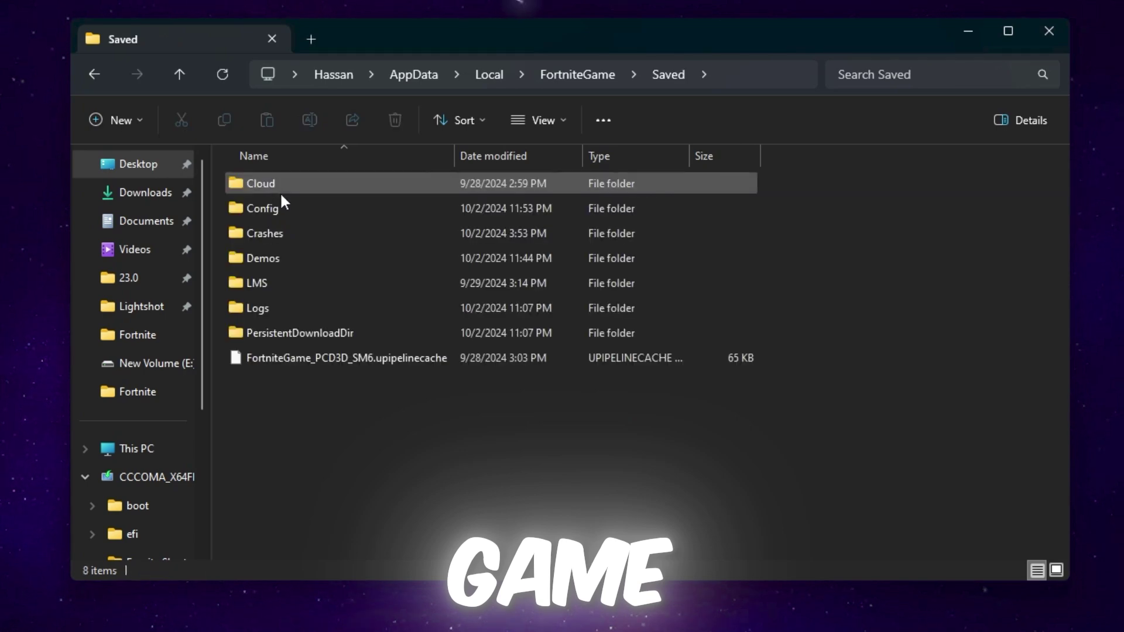
{"action": "double_click", "coordinate": [284, 201]}
{"action": "double_click", "coordinate": [287, 205]}
{"action": "double_click", "coordinate": [301, 212]}
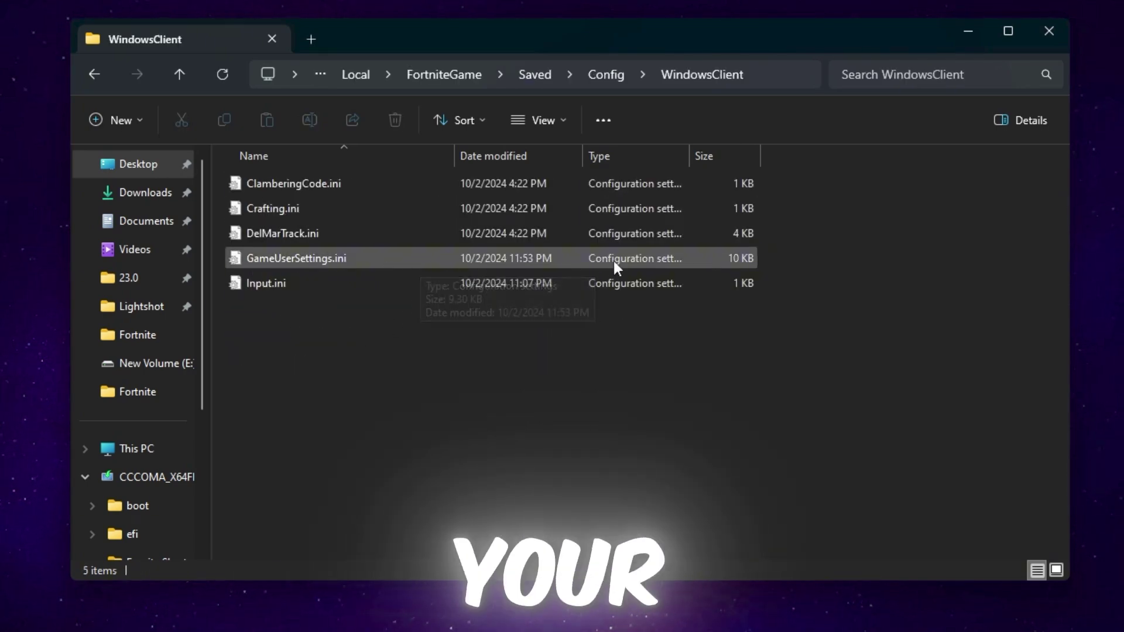
- Check that the Read-only attribute is cleared in the properties of GameUserSettings.ini, and accept the properties
{"action": "right_click", "coordinate": [279, 258]}
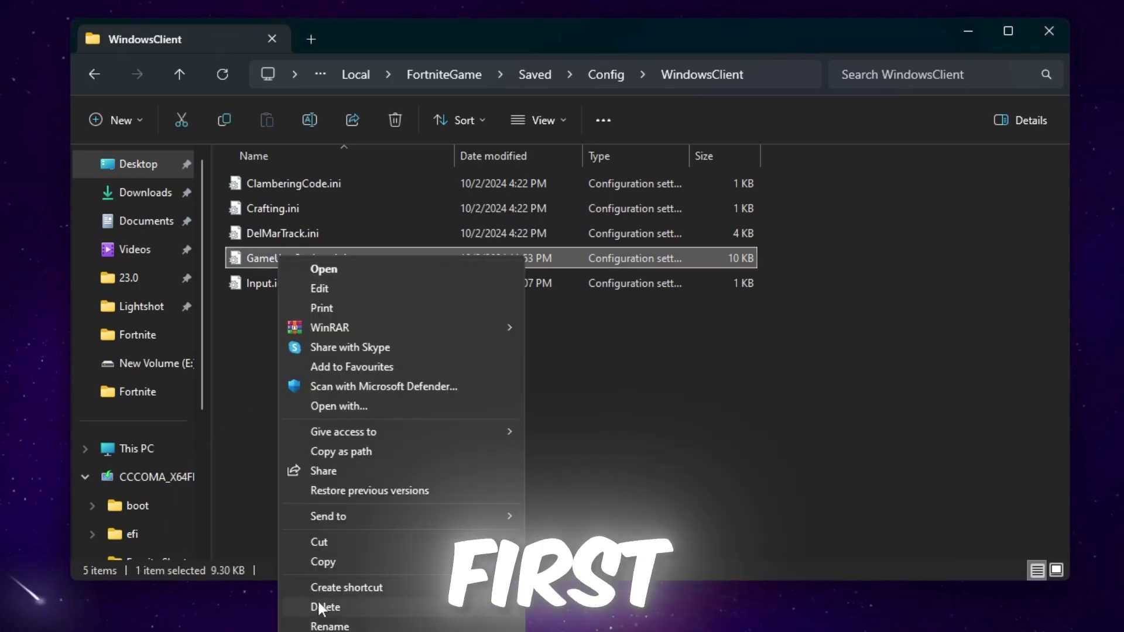
{"action": "left_click", "coordinate": [351, 629]}
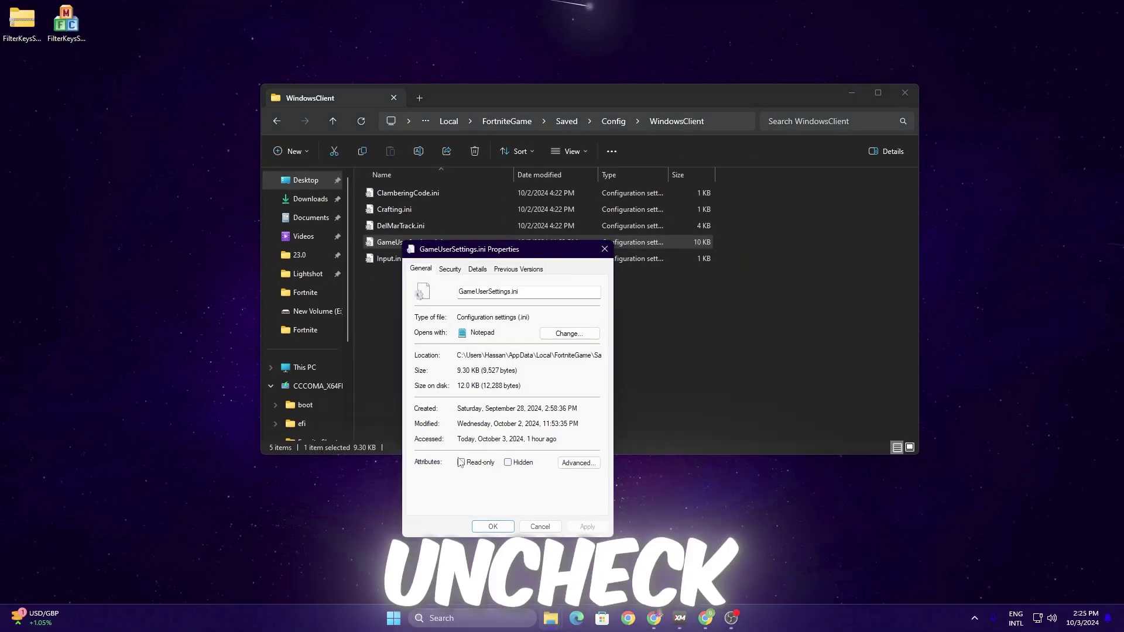
{"action": "left_click", "coordinate": [492, 526]}
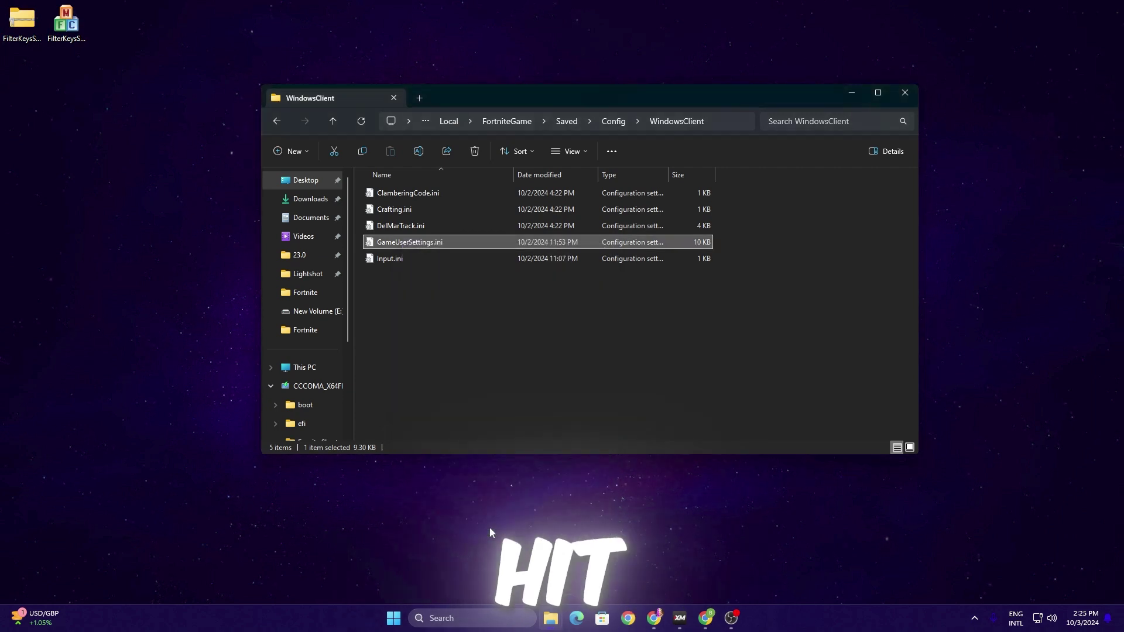
- Open GameUserSettings.ini for editing in Notepad and set bShowGrass to False
{"action": "right_click", "coordinate": [395, 242]}
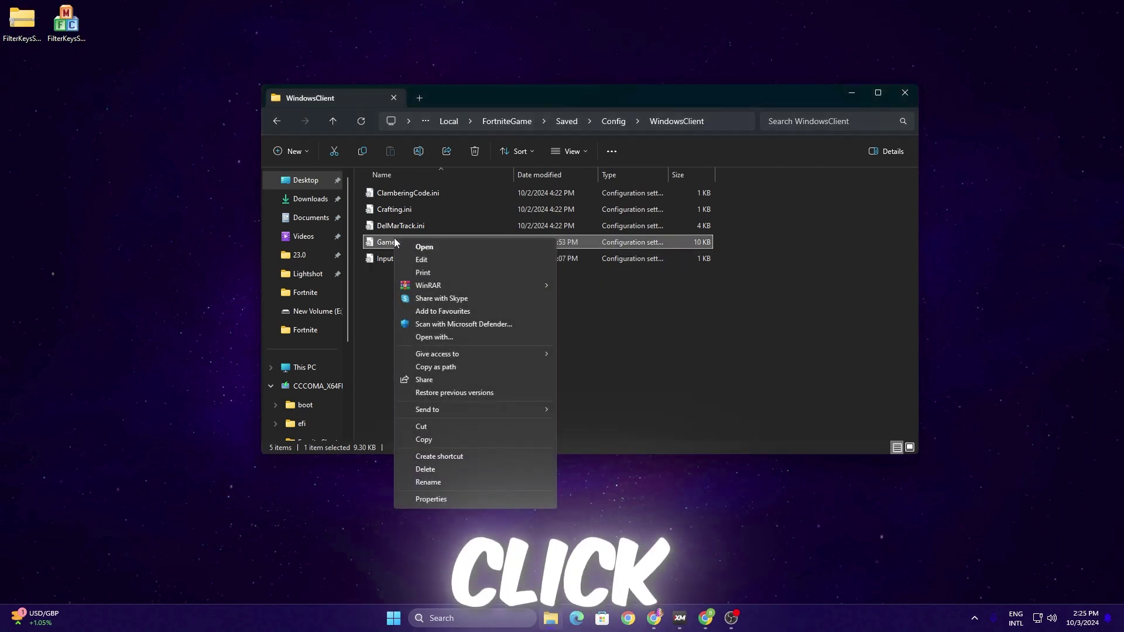
{"action": "left_click", "coordinate": [421, 260]}
{"action": "left_click_drag", "start_coordinate": [427, 153], "coordinate": [449, 57]}
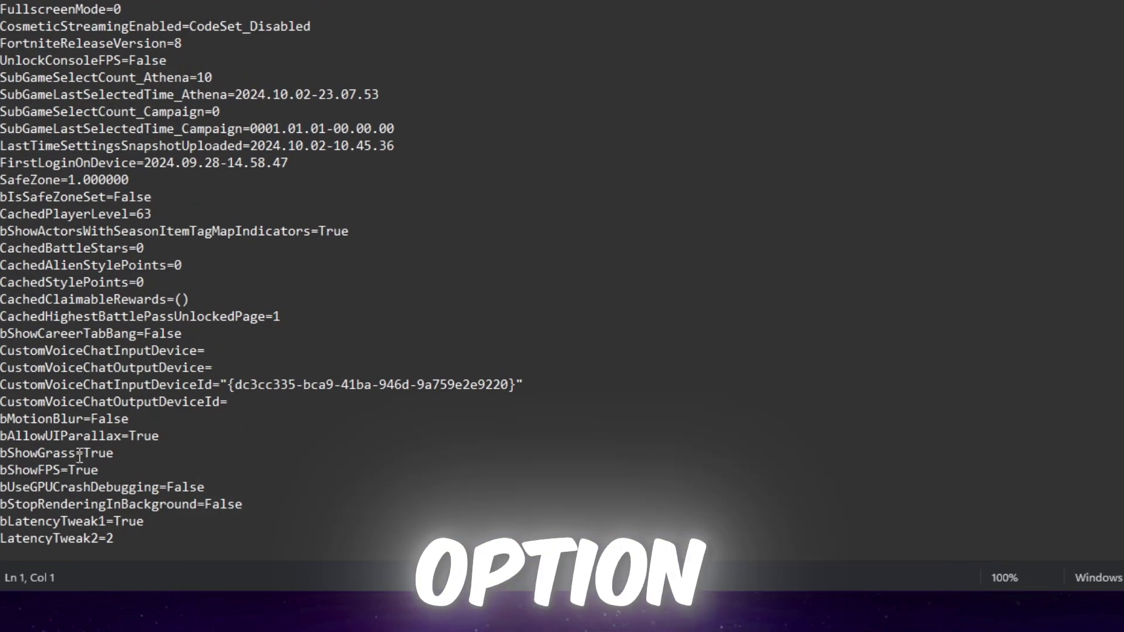
{"action": "left_click_drag", "start_coordinate": [292, 400], "coordinate": [324, 400]}
{"action": "key", "text": "BackSpace"}
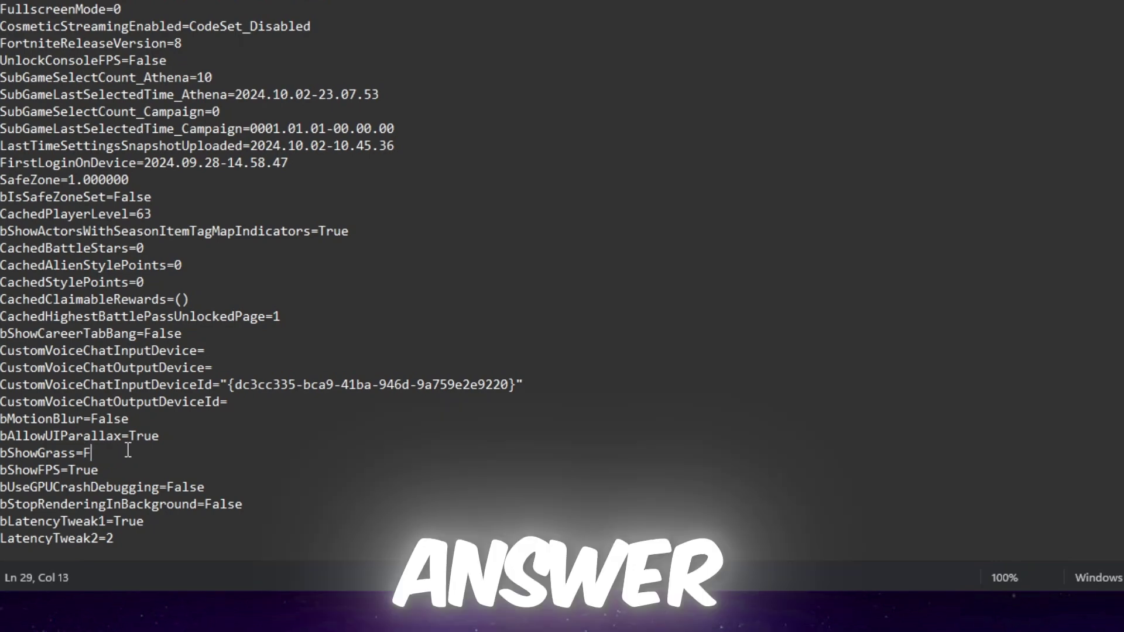
{"action": "type", "text": "False"}
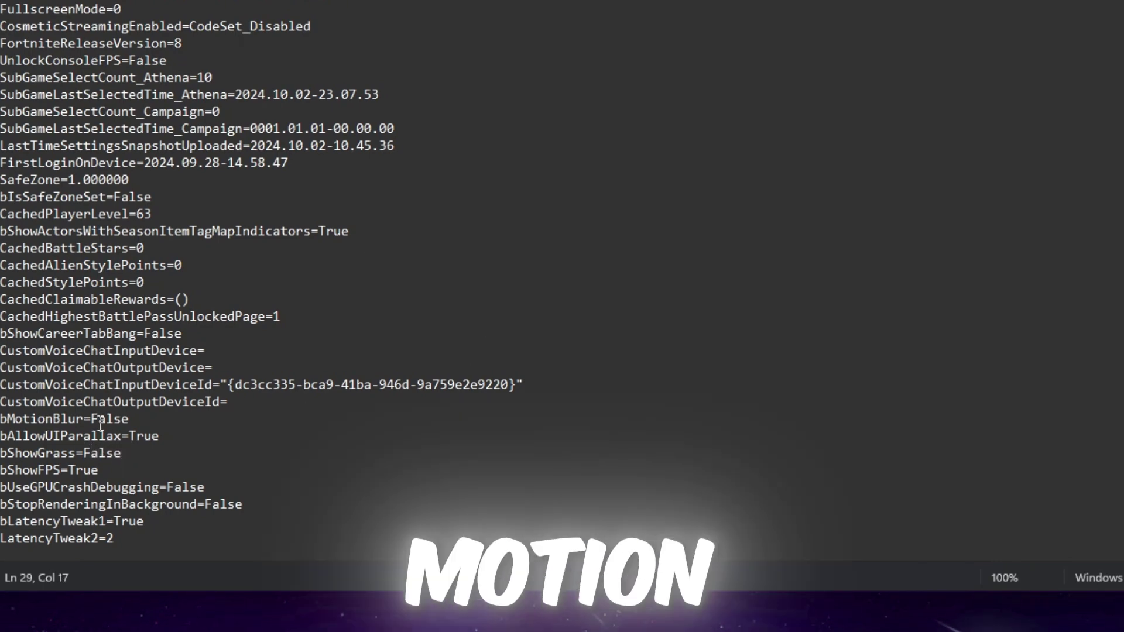
- Set bIsEnergySavingEnabledFocusLoss to False in GameUserSettings.ini
{"action": "scroll", "coordinate": [203, 365], "scroll_direction": "down", "scroll_amount": 5}
{"action": "scroll", "coordinate": [212, 365], "scroll_direction": "down", "scroll_amount": 9}
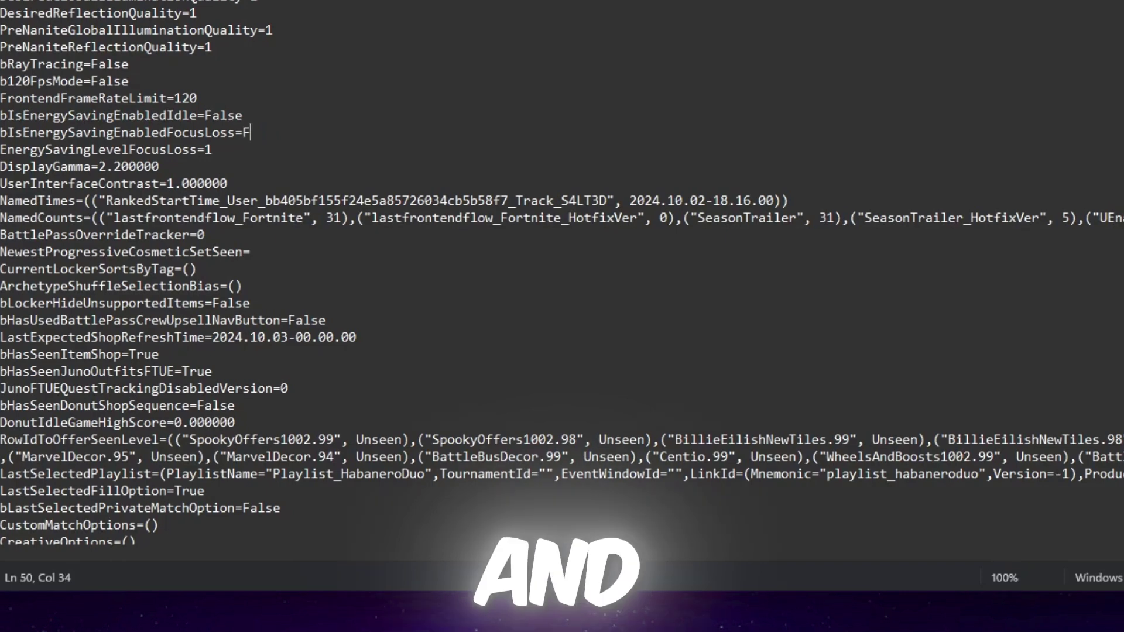
{"action": "type", "text": "alse"}
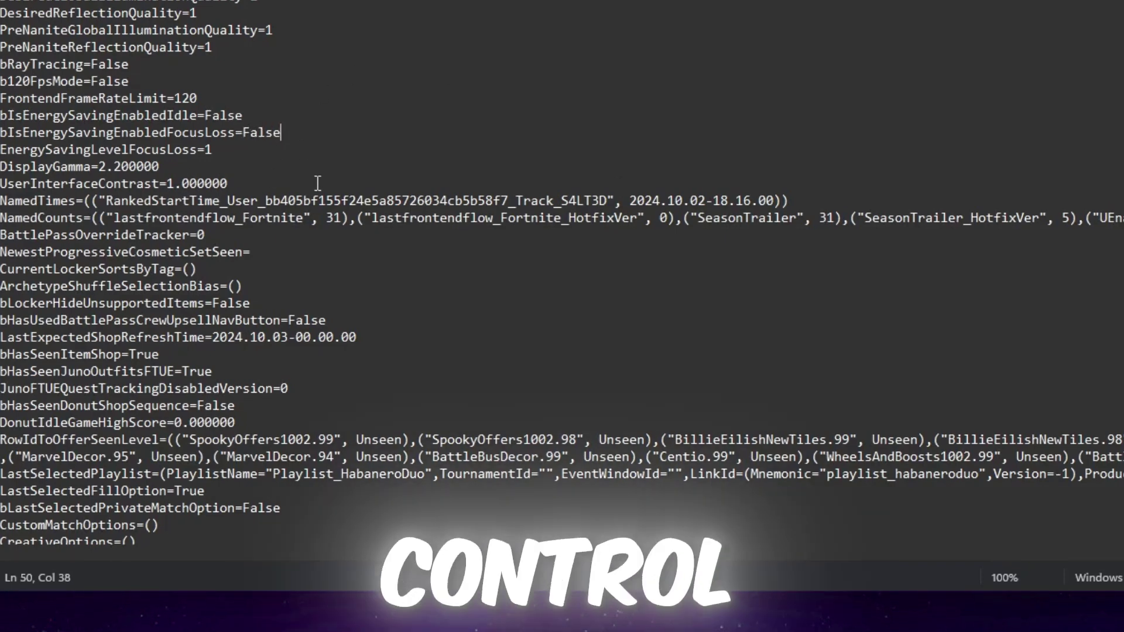
- Set sg.ViewDistanceQuality, sg.ShadingQuality and sg.LandscapeQuality to 0 in the ScalabilityGroups section
{"action": "scroll", "coordinate": [328, 259], "scroll_direction": "down", "scroll_amount": 15}
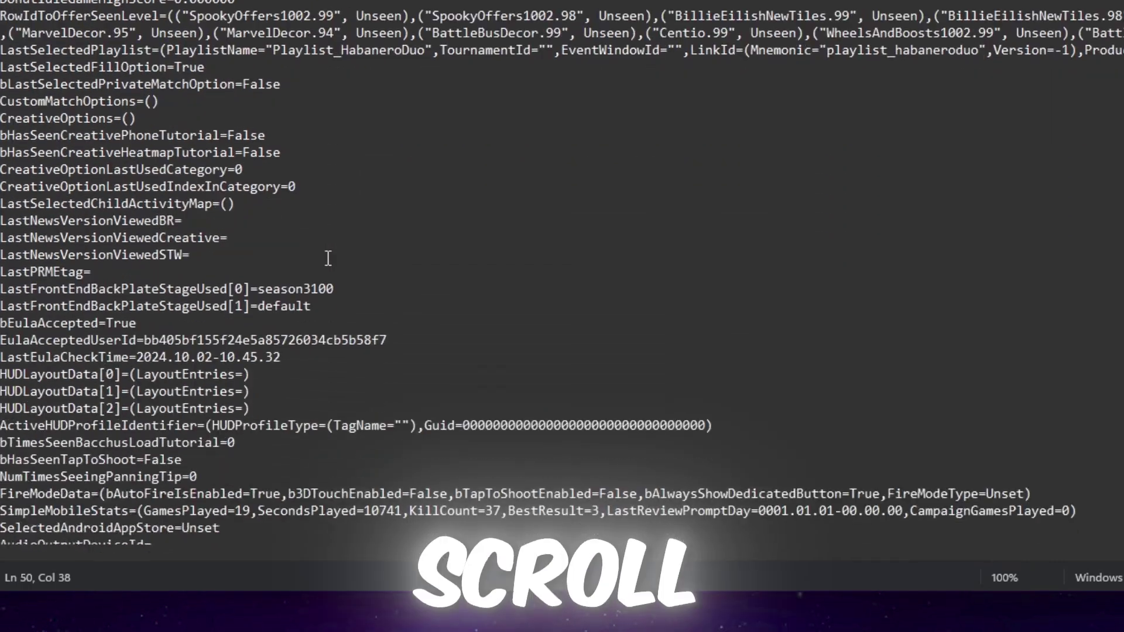
{"action": "scroll", "coordinate": [328, 259], "scroll_direction": "down", "scroll_amount": 20}
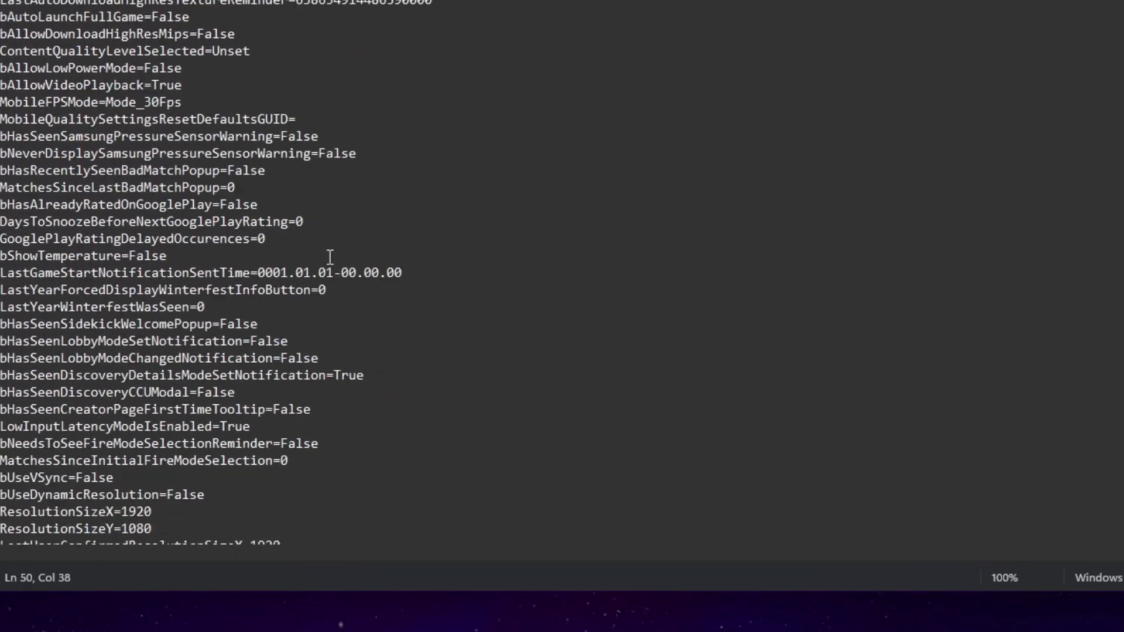
{"action": "scroll", "coordinate": [330, 258], "scroll_direction": "down", "scroll_amount": 10}
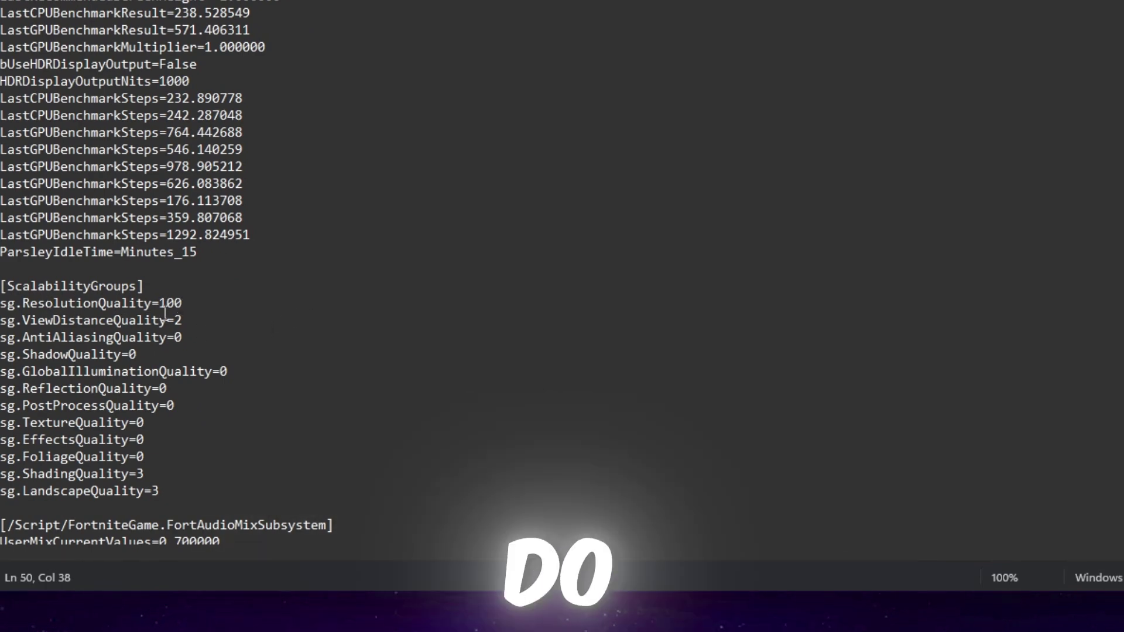
{"action": "left_click", "coordinate": [184, 320]}
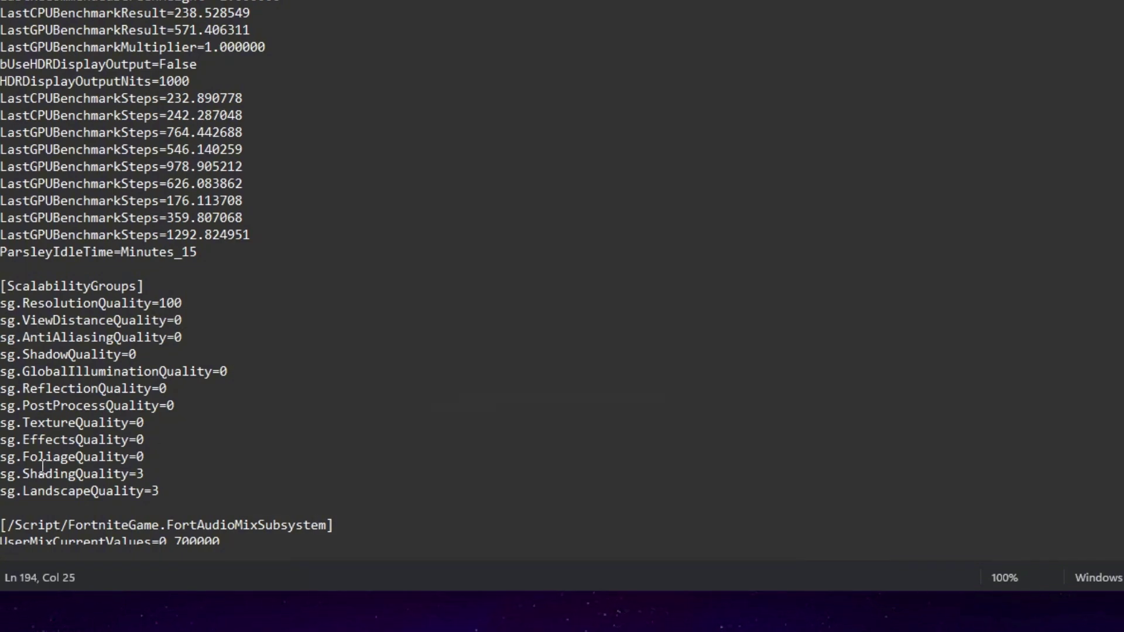
{"action": "left_click", "coordinate": [149, 473]}
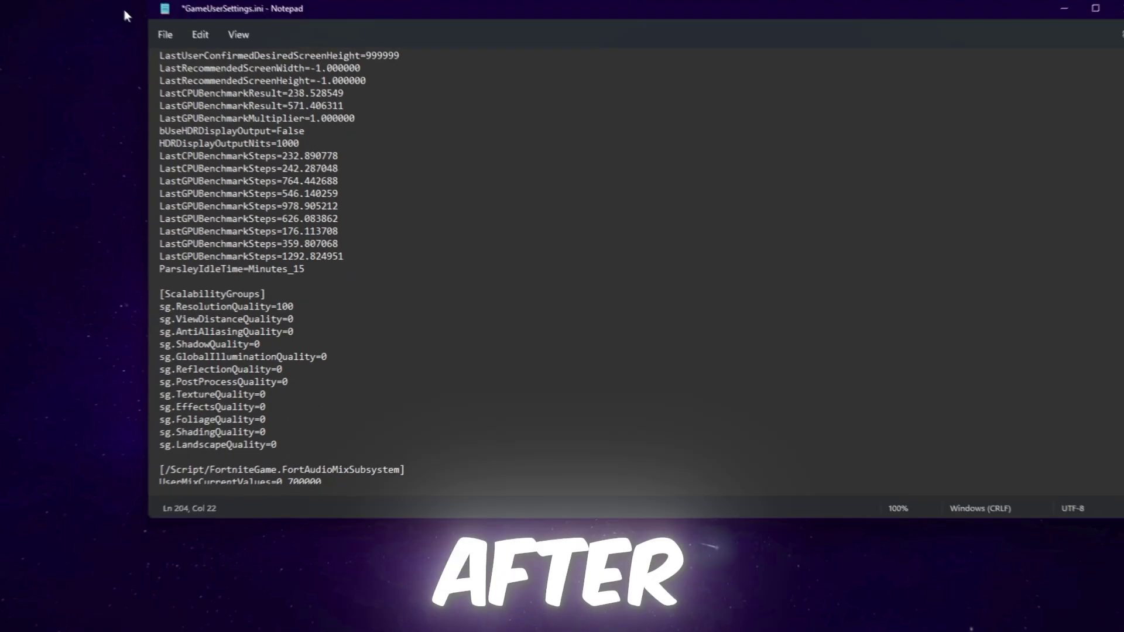
- Save the edited GameUserSettings.ini and close Notepad
{"action": "left_click", "coordinate": [245, 79]}
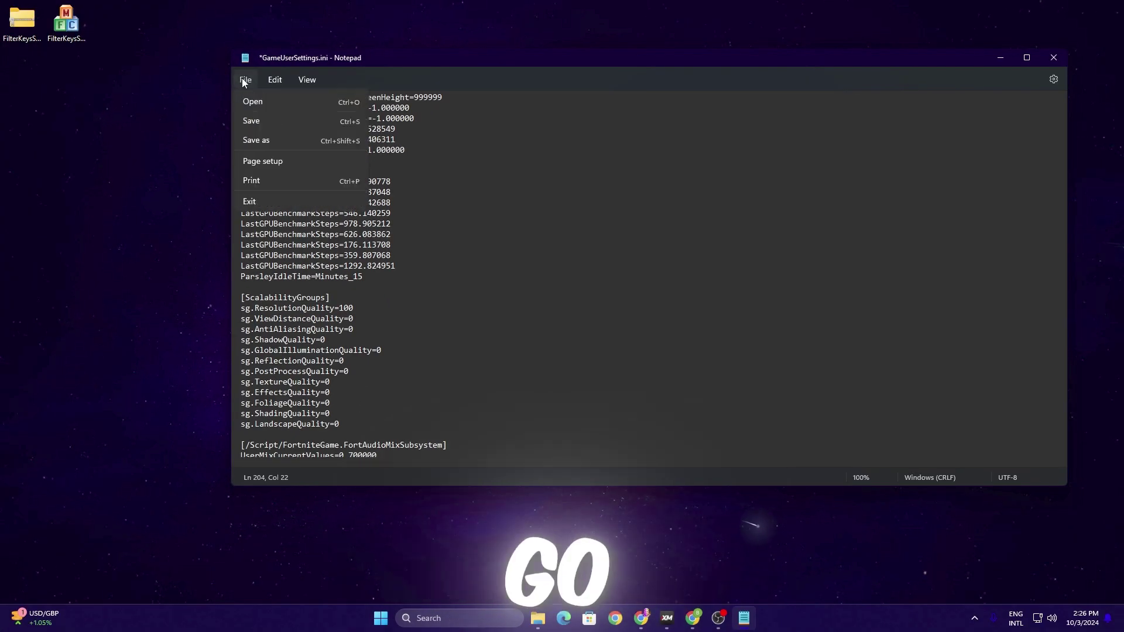
{"action": "left_click", "coordinate": [252, 159]}
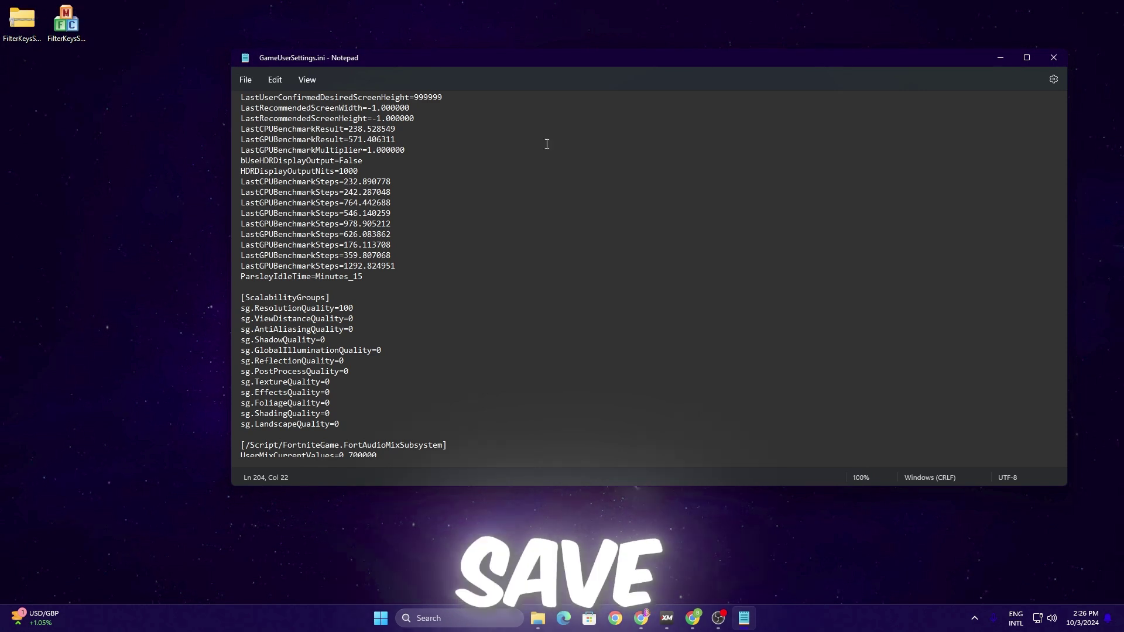
{"action": "left_click", "coordinate": [1052, 58]}
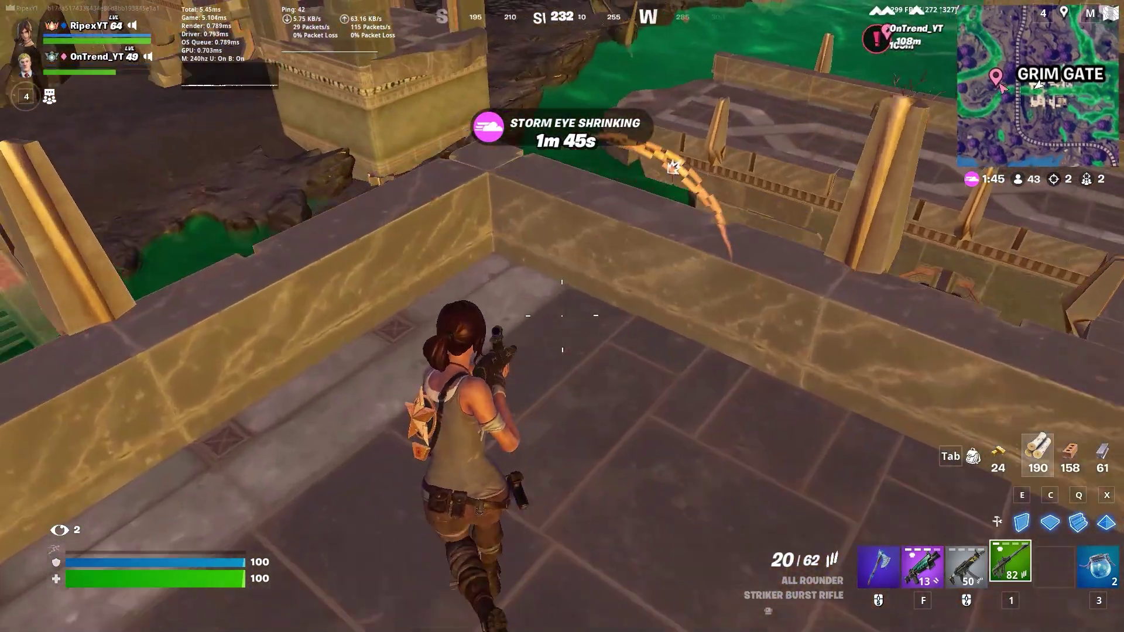
{"action": "key", "text": "w"}
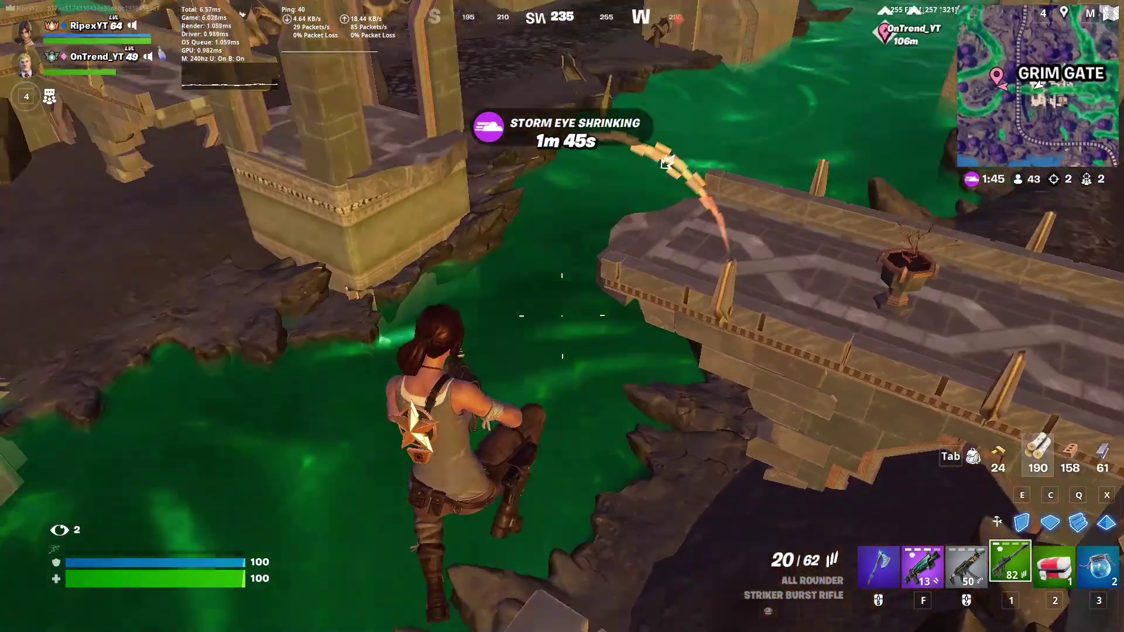
{"action": "key", "text": "w"}
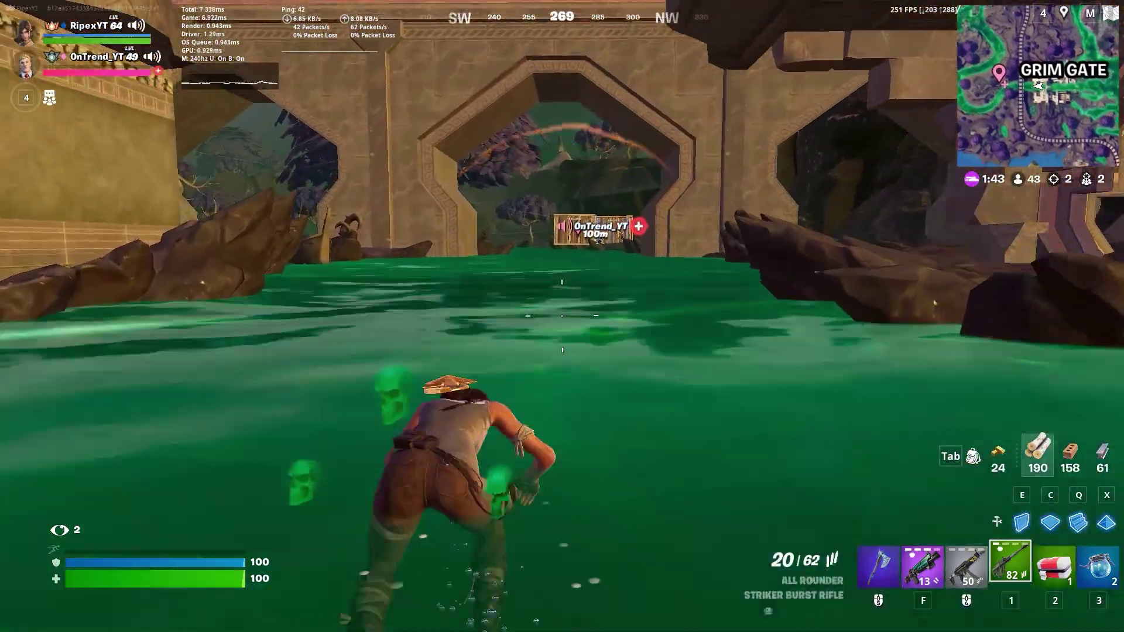
{"action": "key", "text": "w"}
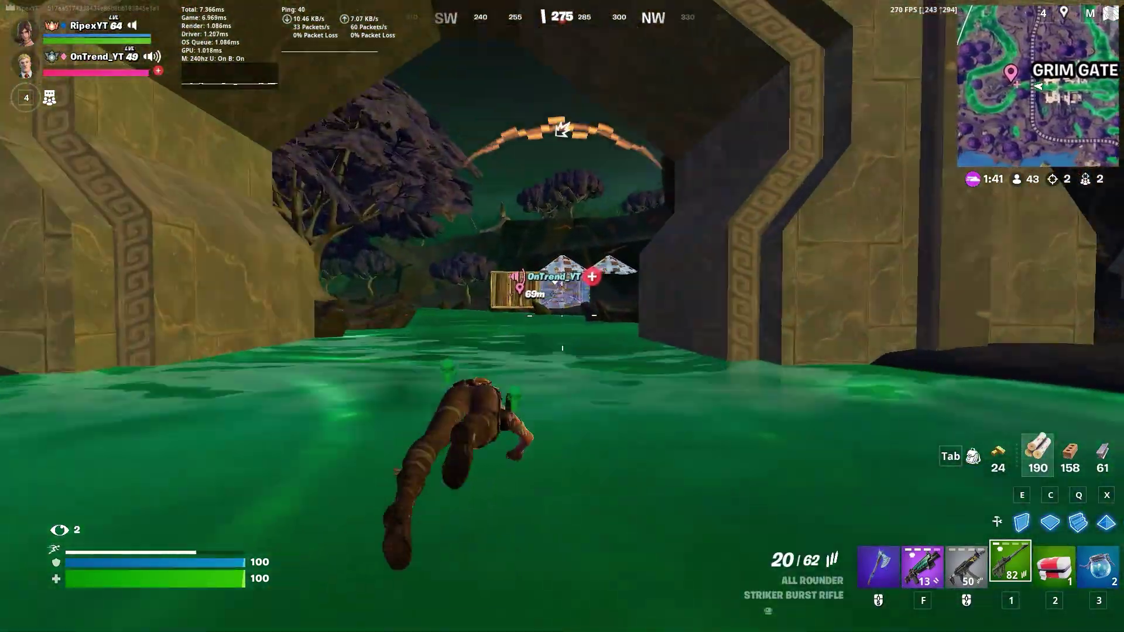
{"action": "key", "text": "w"}
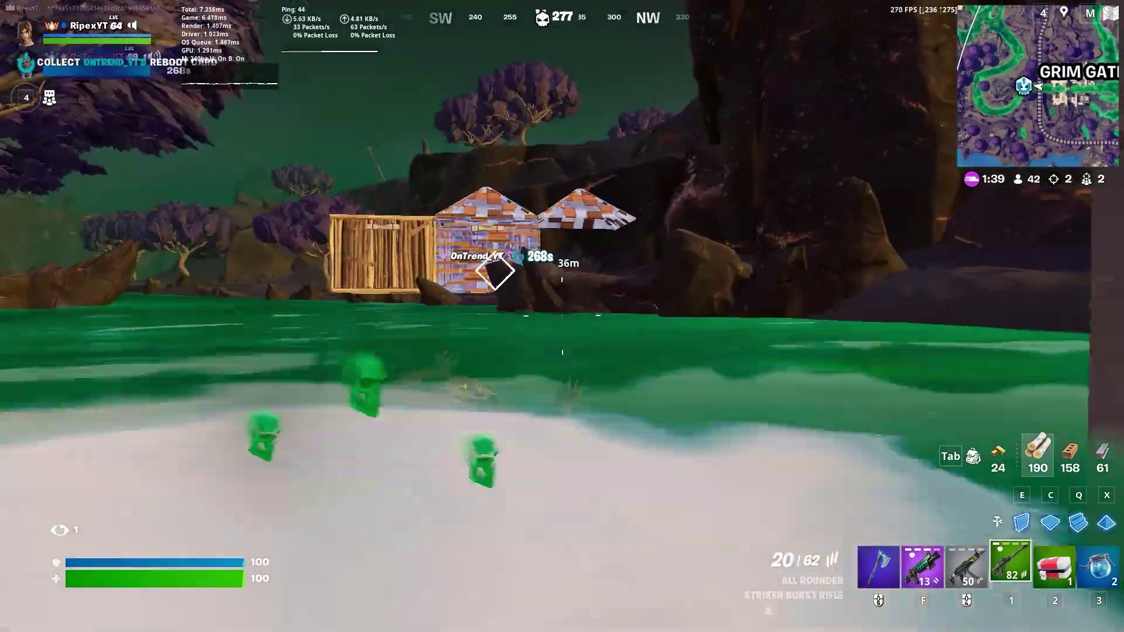
{"action": "key", "text": "w"}
{"action": "key", "text": "c"}
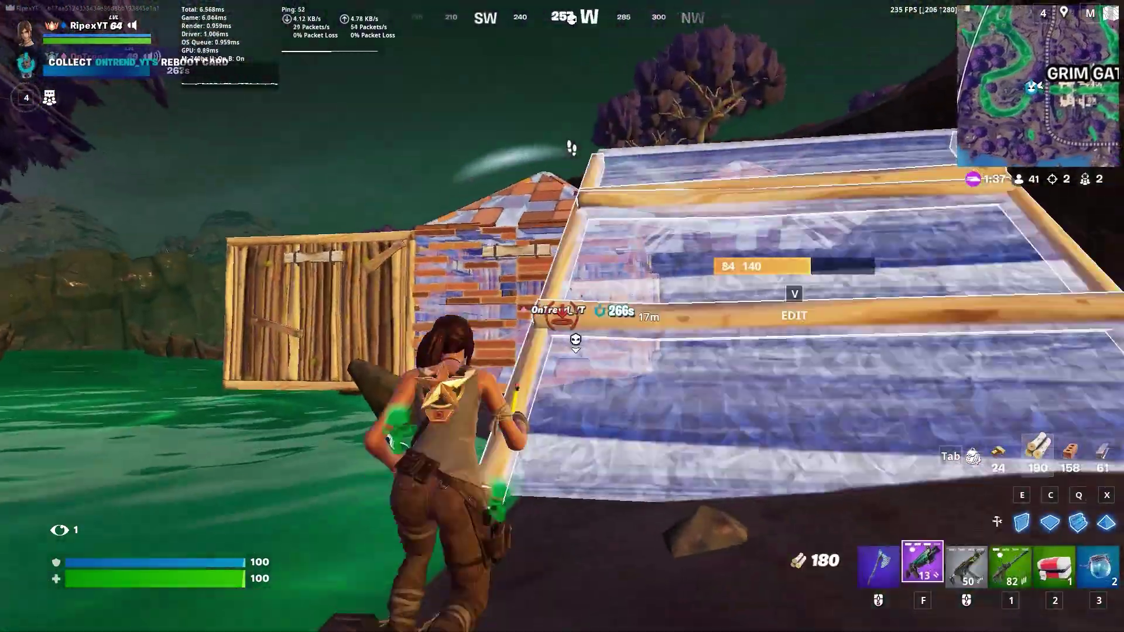
{"action": "key", "text": "f"}
{"action": "key", "text": "w"}
{"action": "key", "text": "e"}
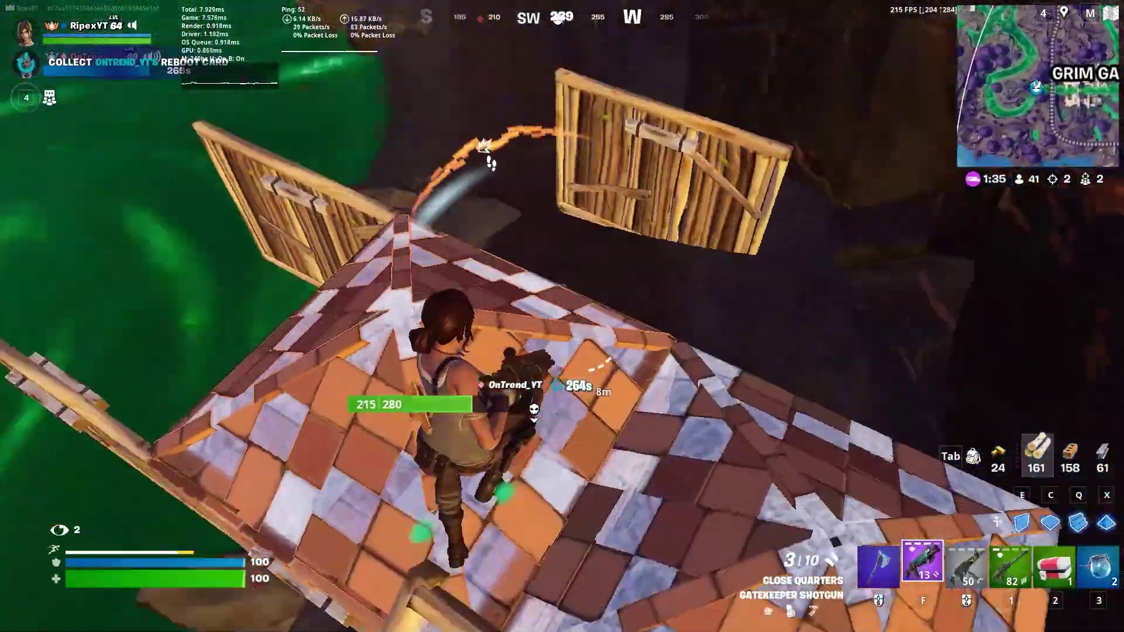
{"action": "key", "text": "f"}
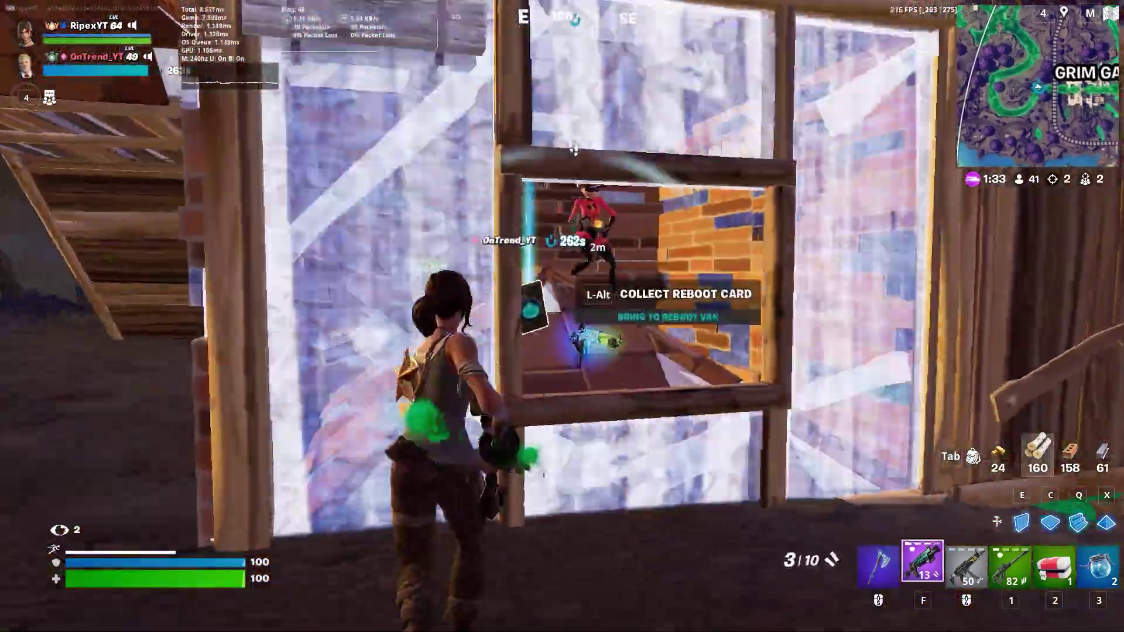